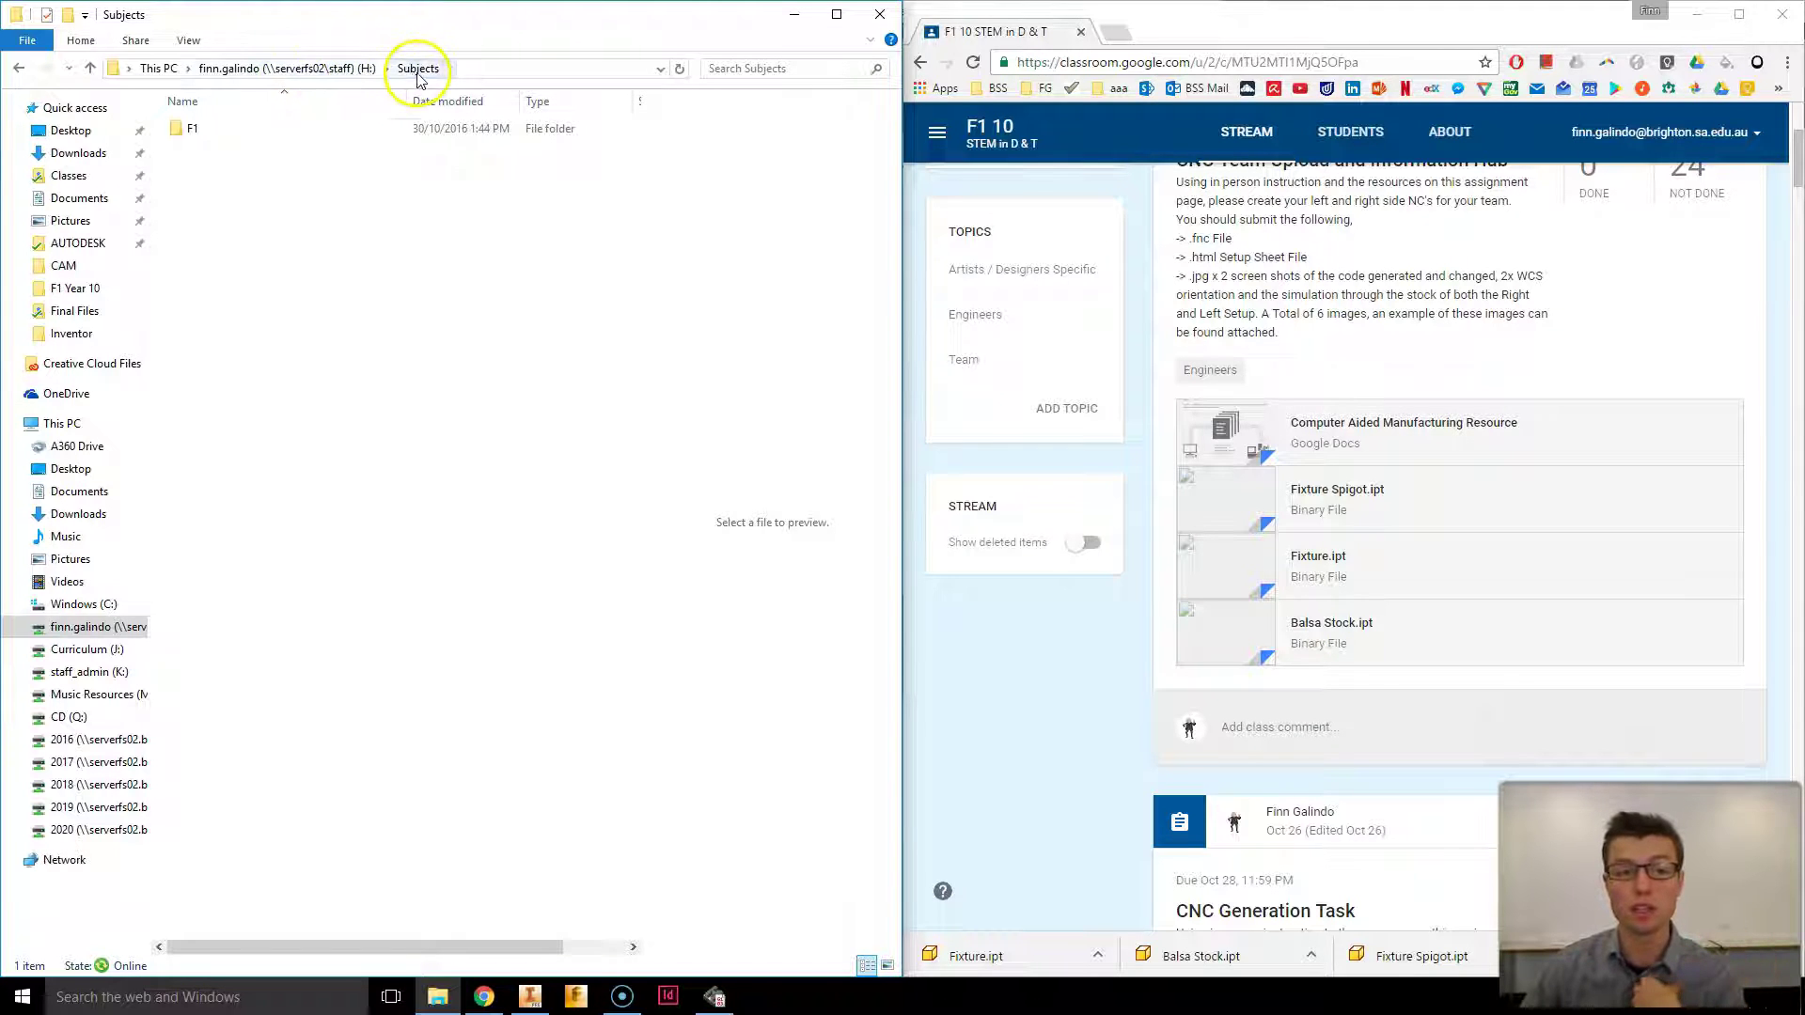
Open the CAM folder inside F1 > CAD > Assemblies
double_click(263, 129)
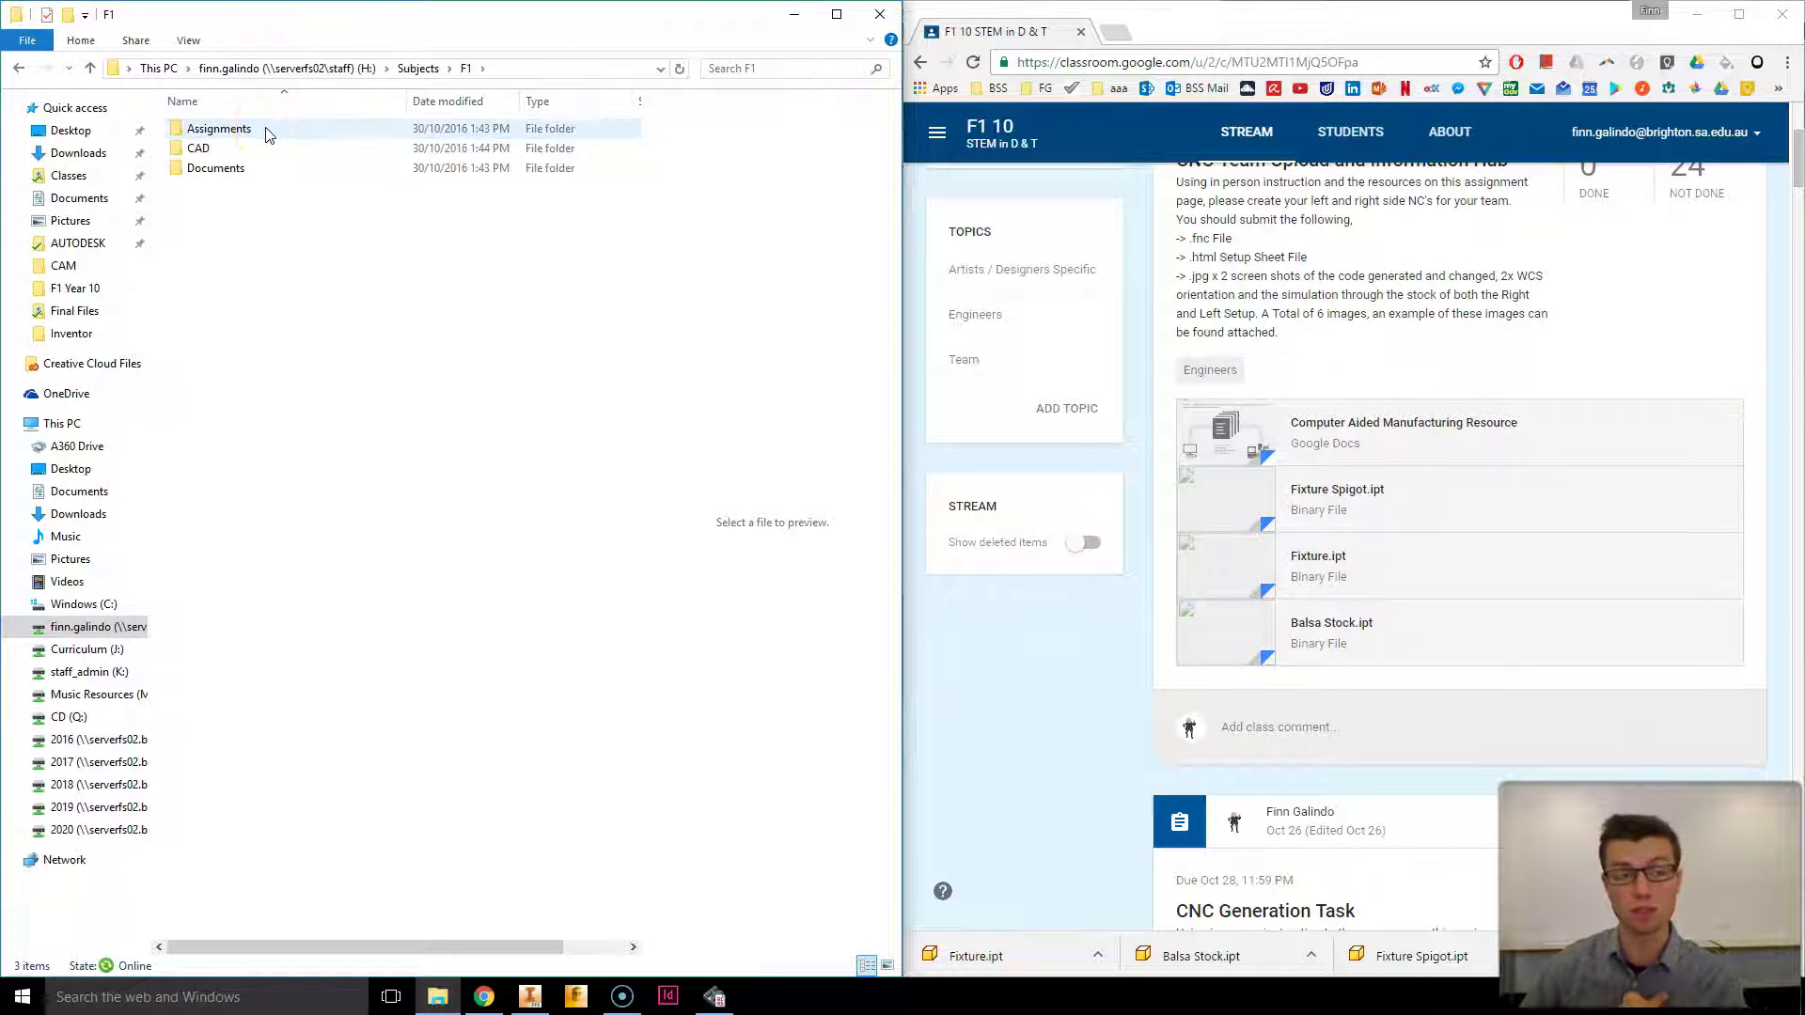
double_click(200, 148)
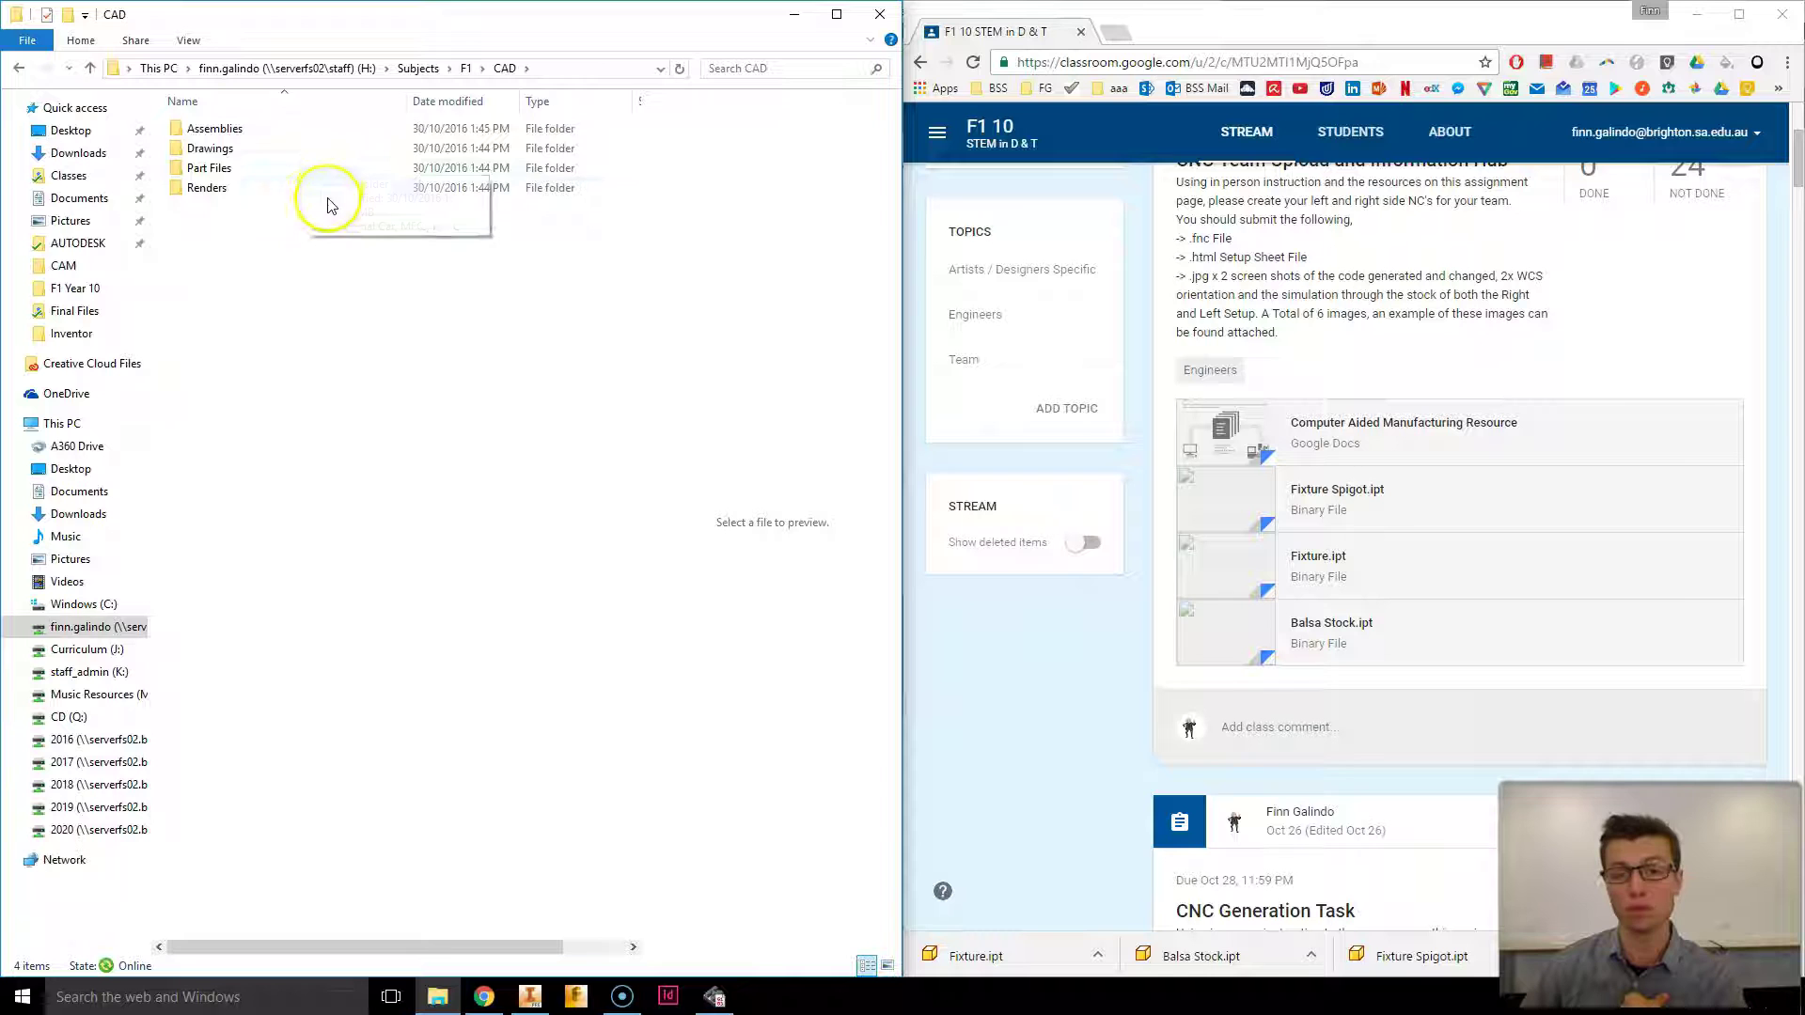
double_click(211, 130)
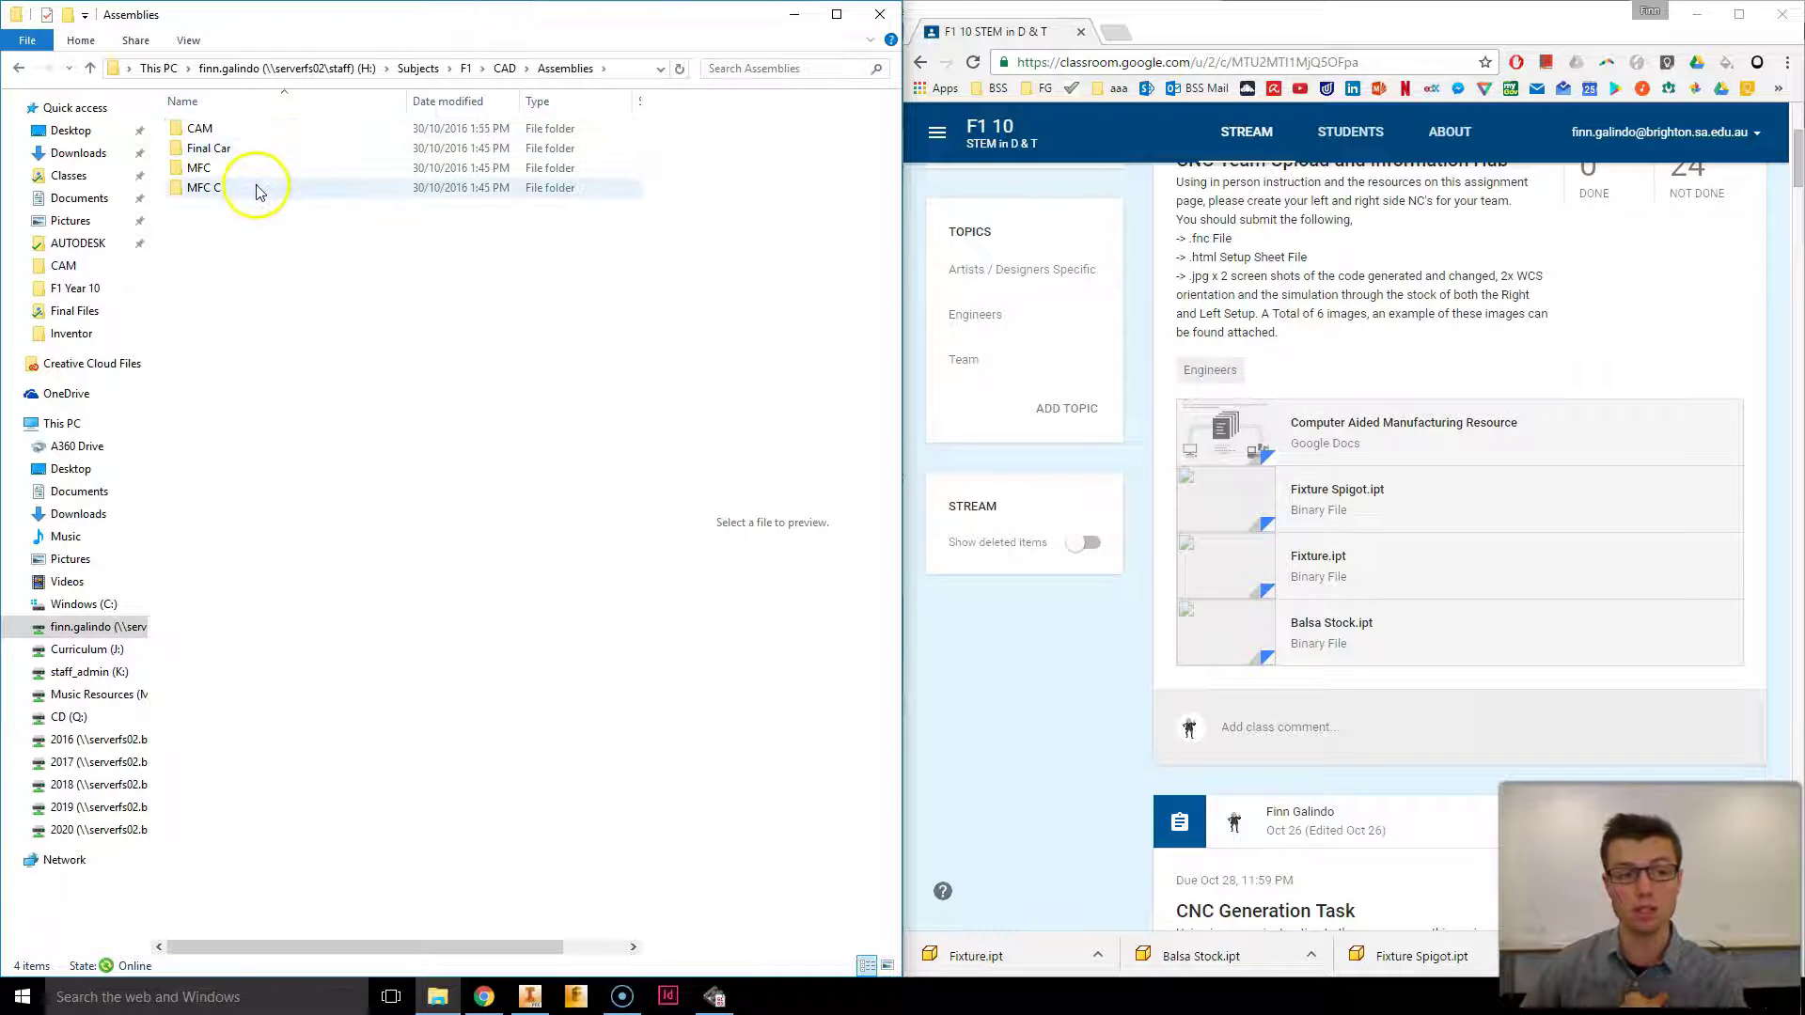
double_click(240, 129)
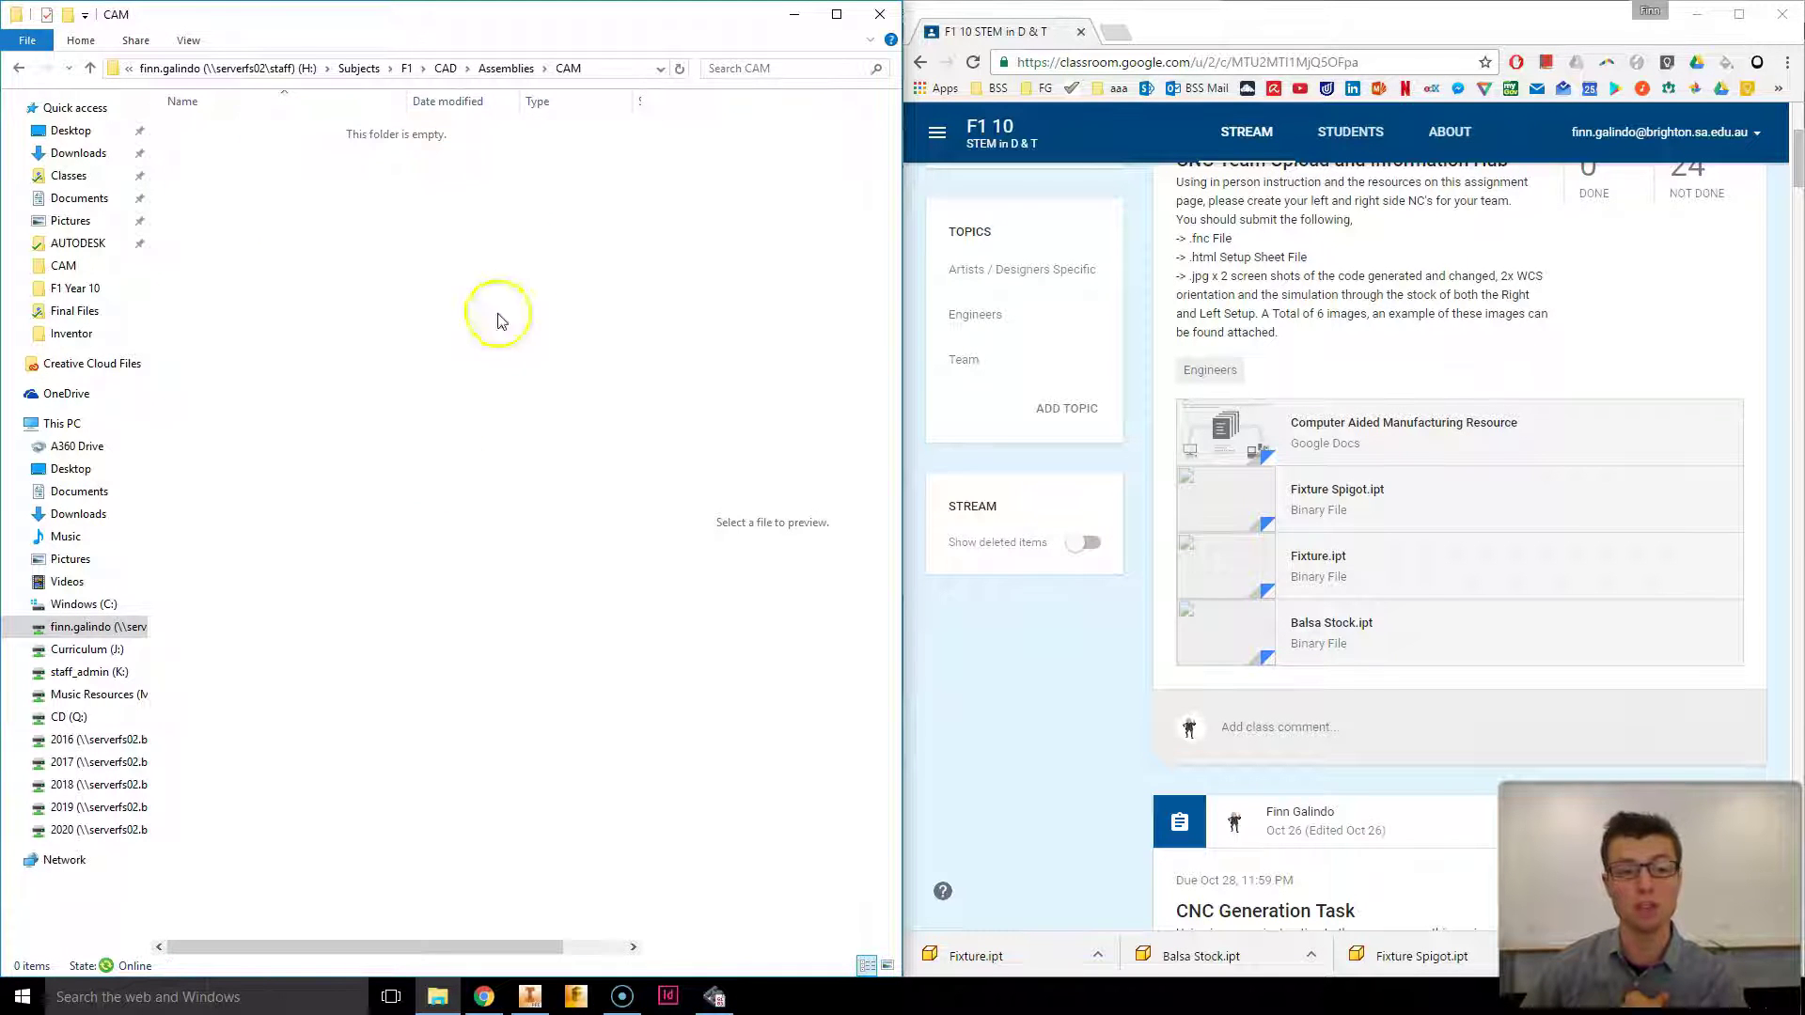
Open a second File Explorer window at Subjects > F1 > CAD > Part Files > Final Car on the H: drive
key("super+e")
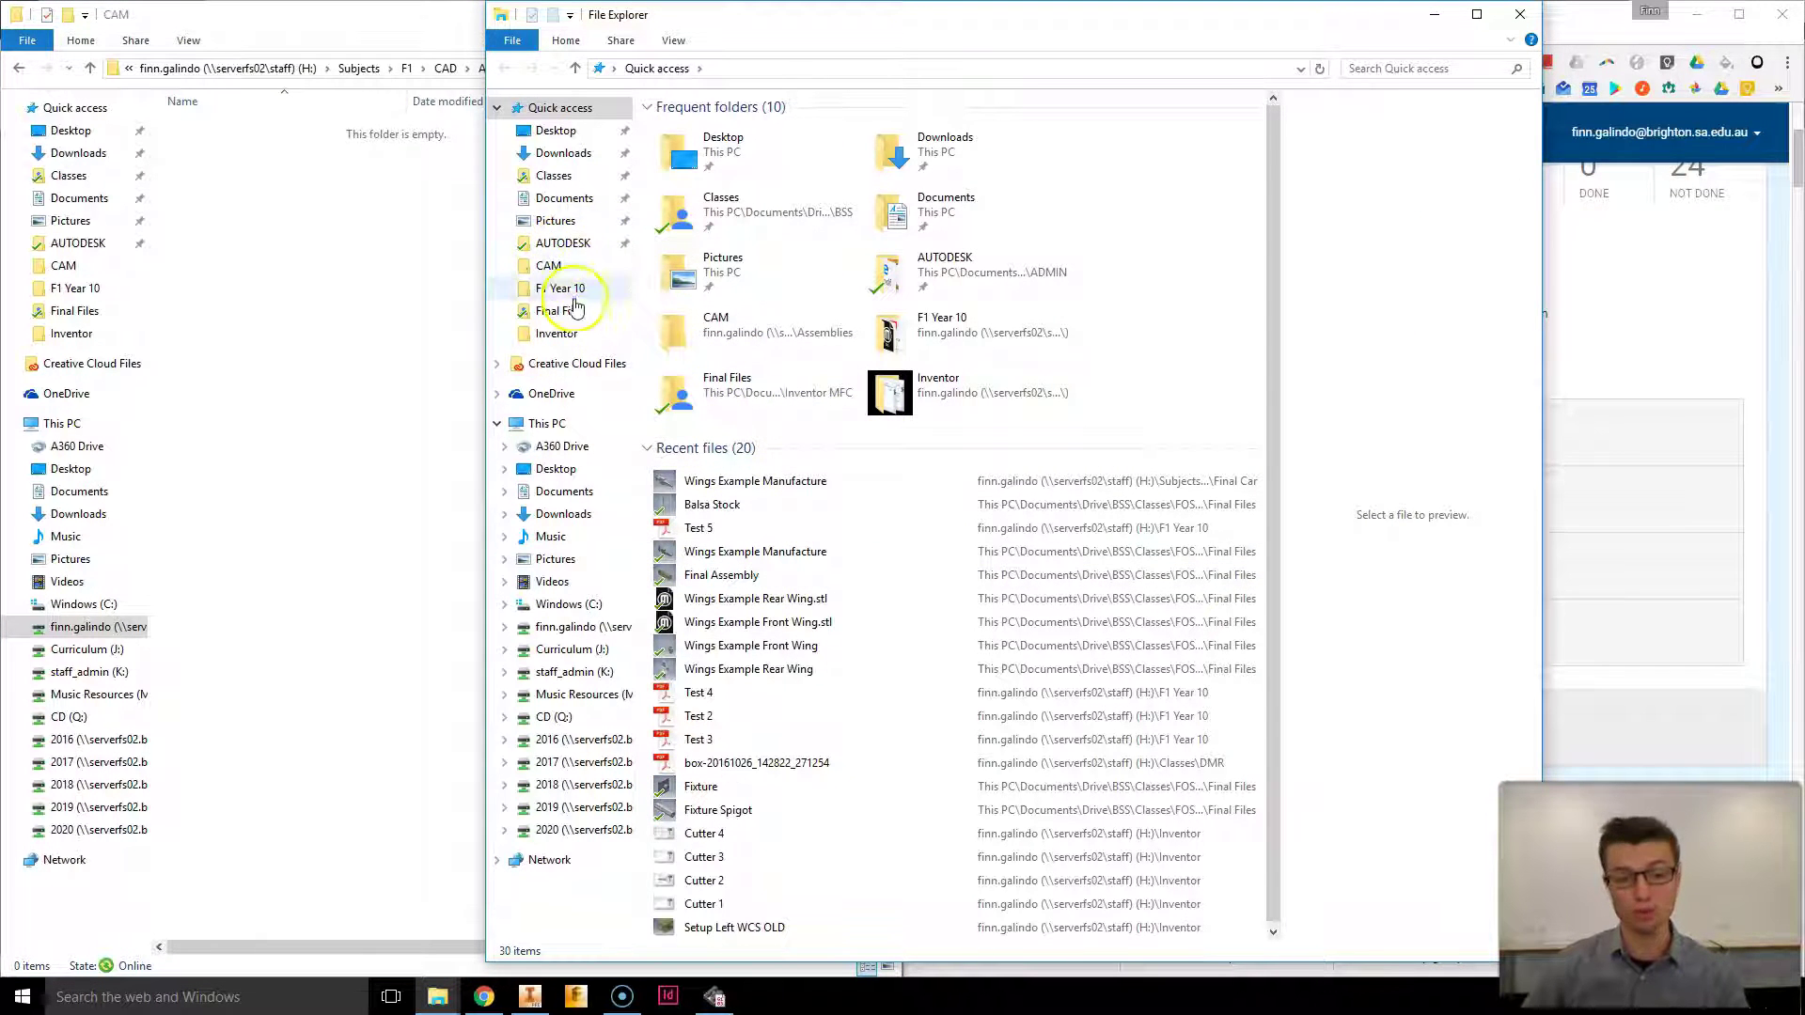
left_click(555, 627)
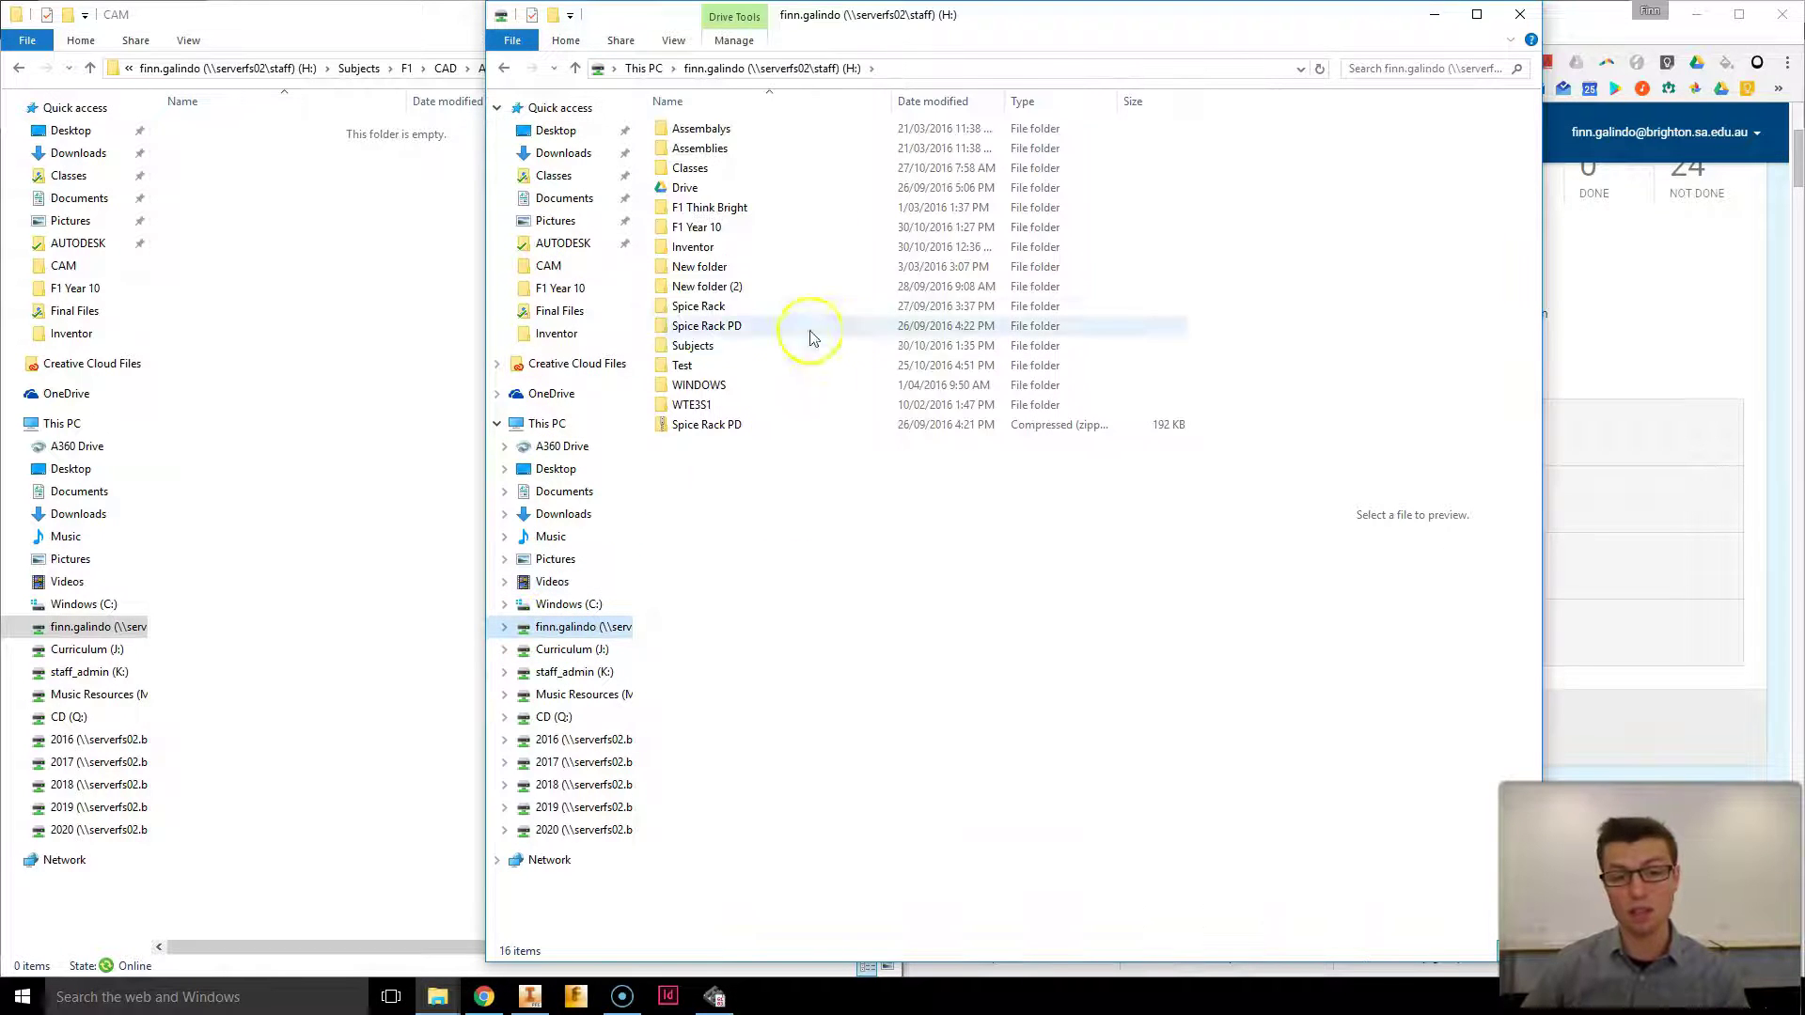
double_click(730, 344)
double_click(696, 132)
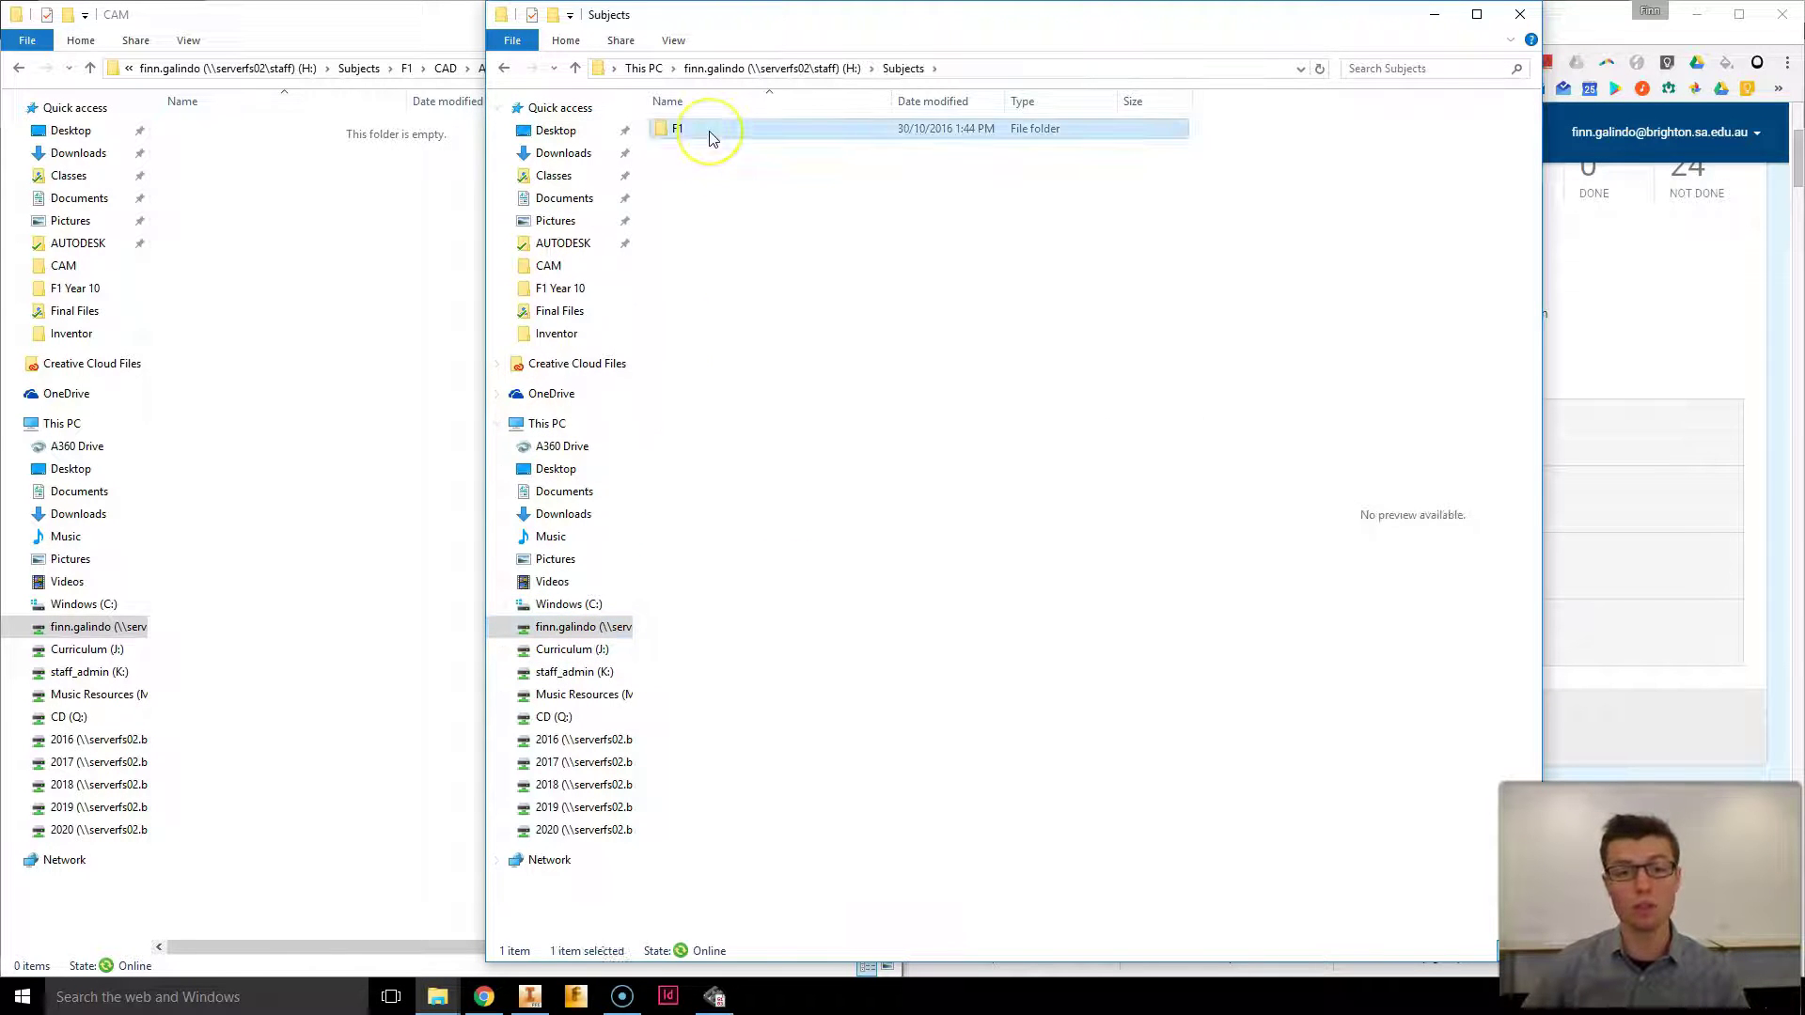
double_click(745, 151)
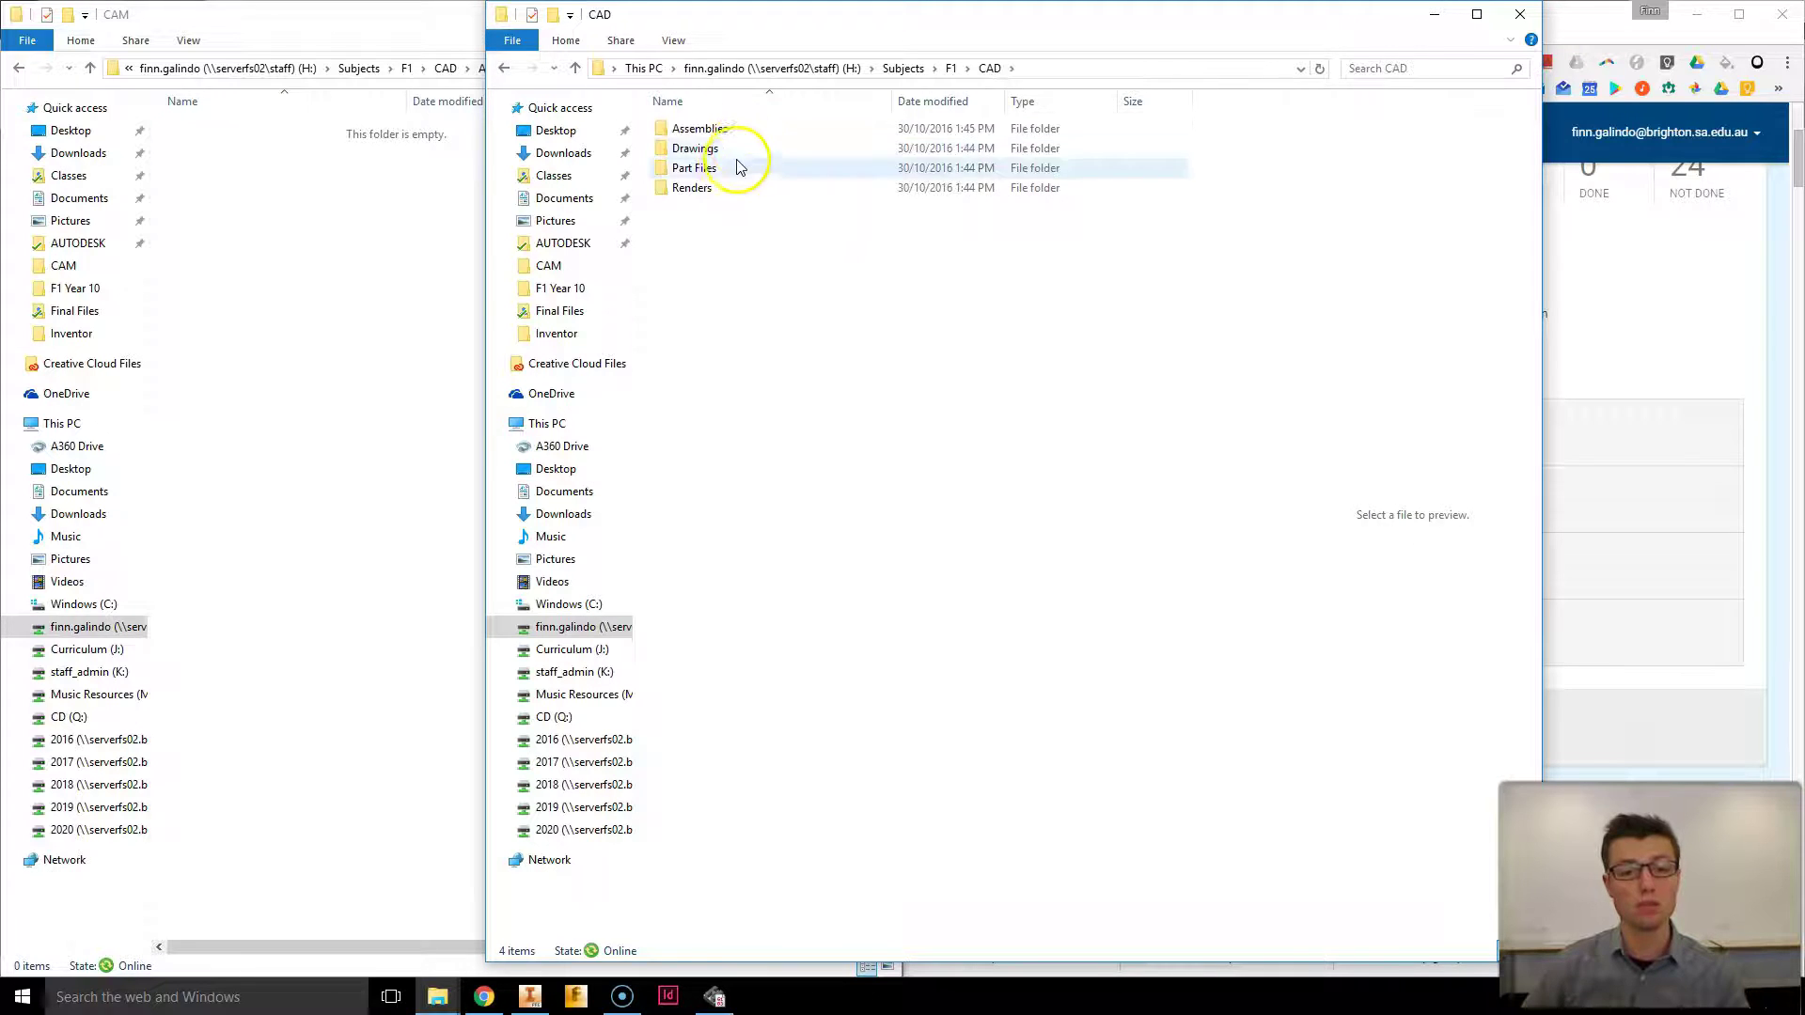
double_click(726, 169)
double_click(696, 130)
Preview the Final Car parts, copy Wings Example Manufacture into the CAM folder, and close the Final Car window
left_click(732, 171)
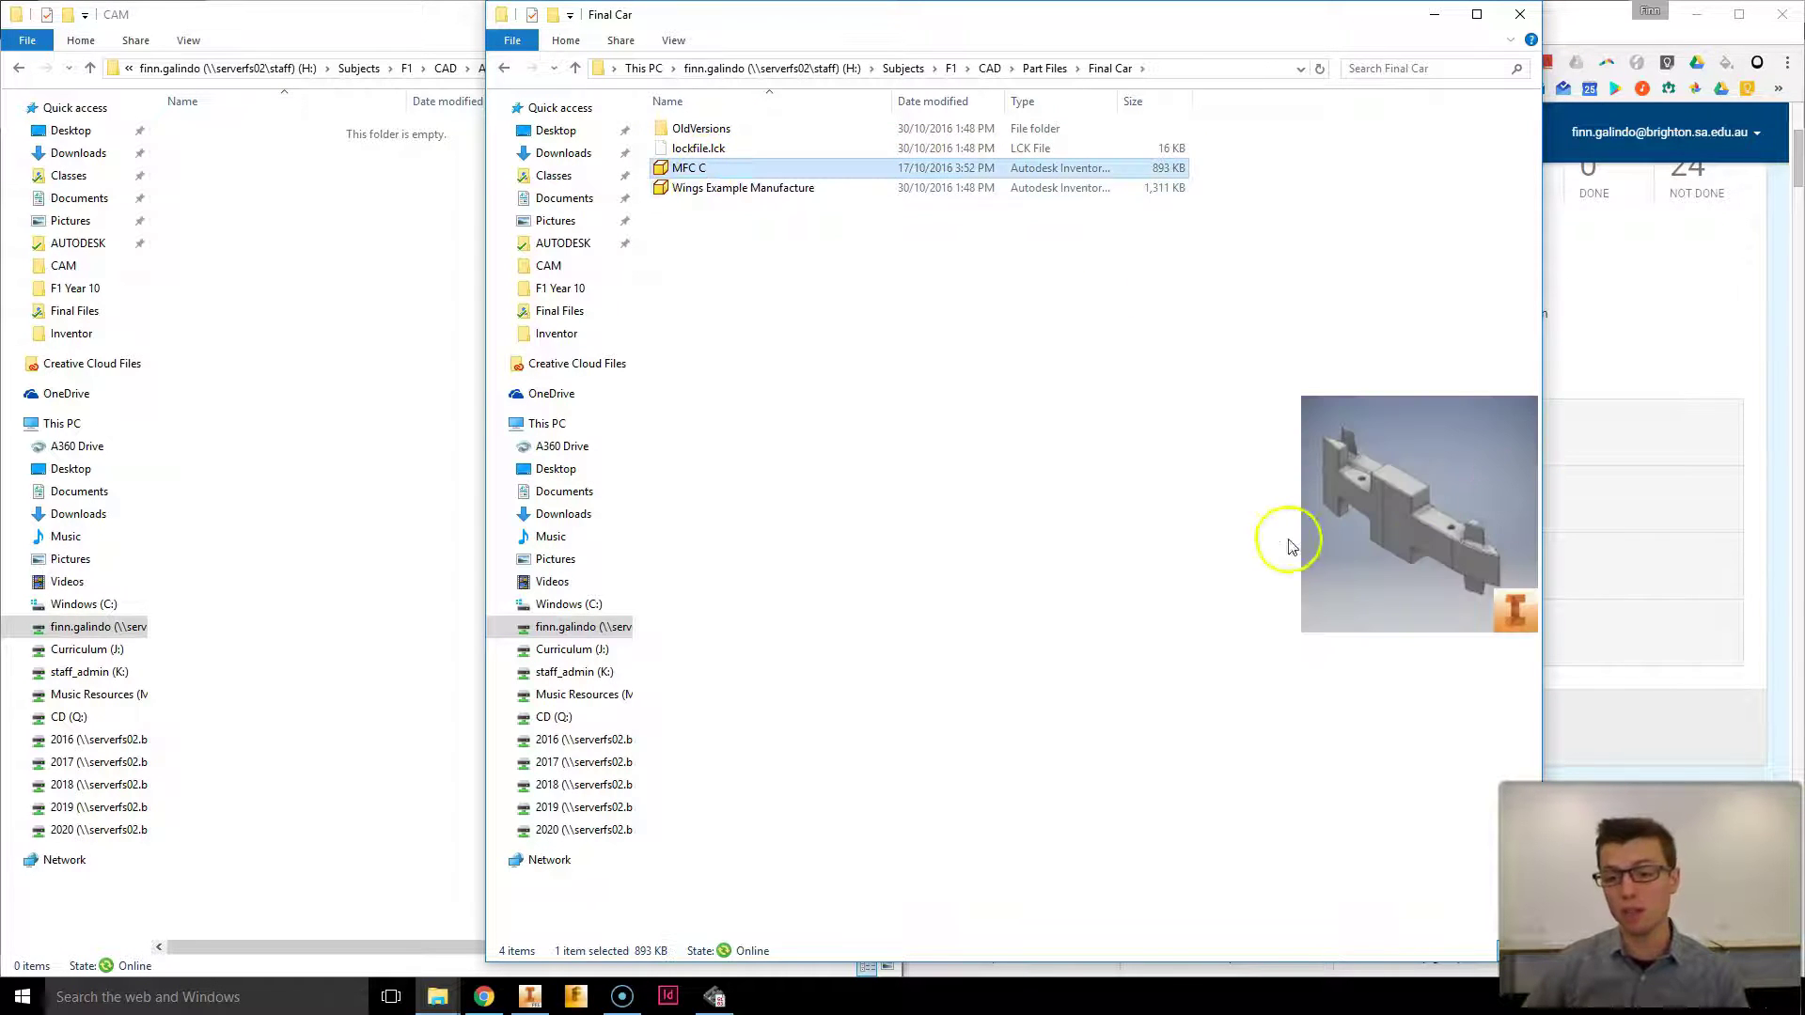
left_click(738, 190)
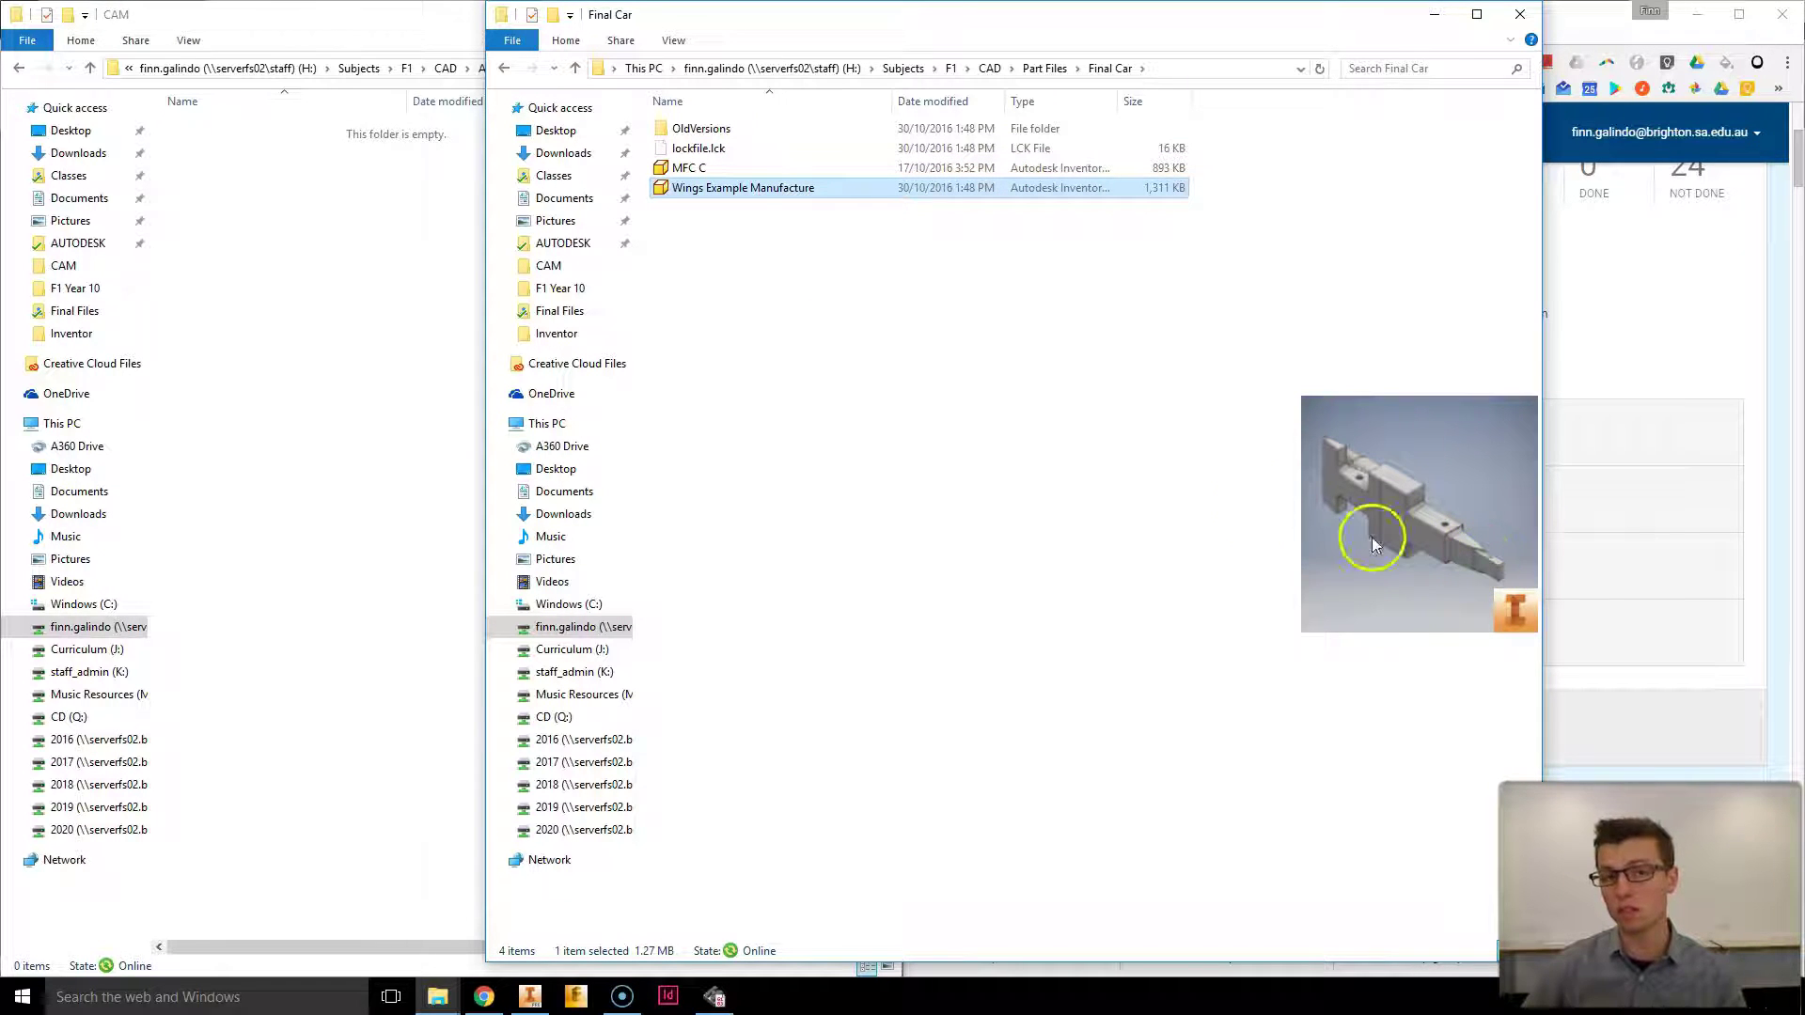
right_click(788, 204)
left_click(827, 583)
left_click(287, 287)
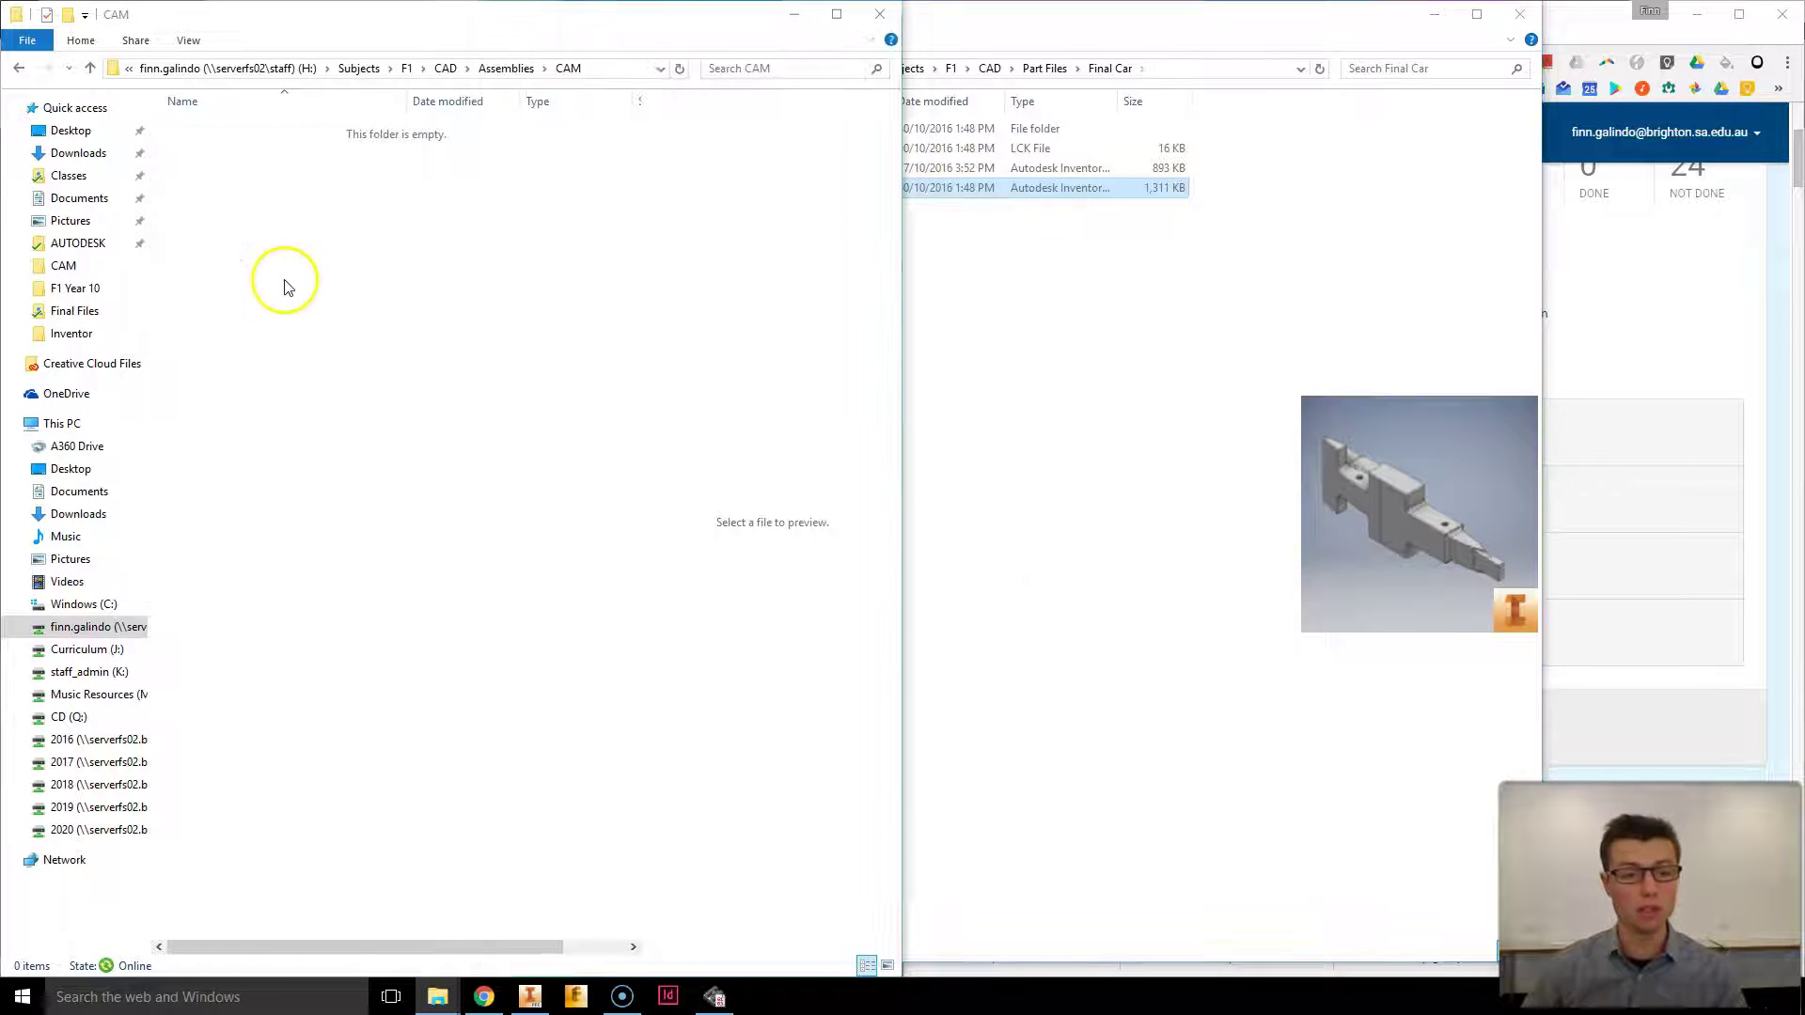
key("ctrl+v")
left_click(1081, 294)
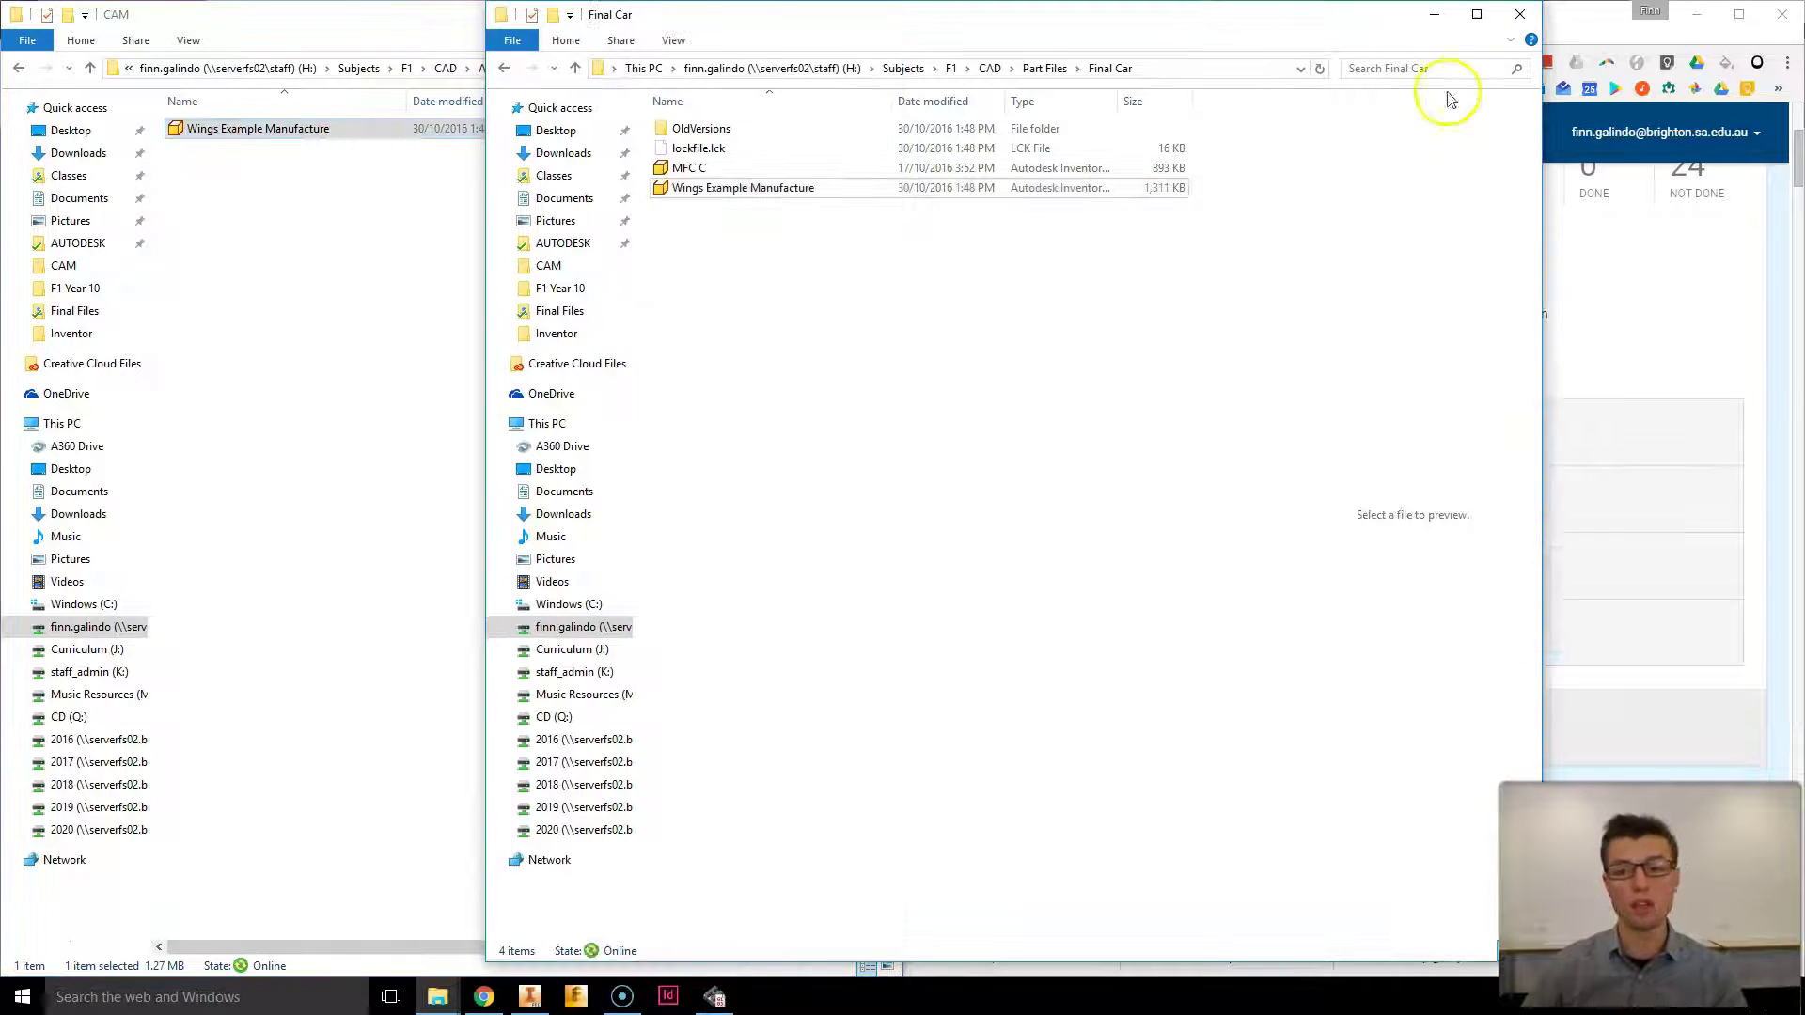
left_click(1520, 14)
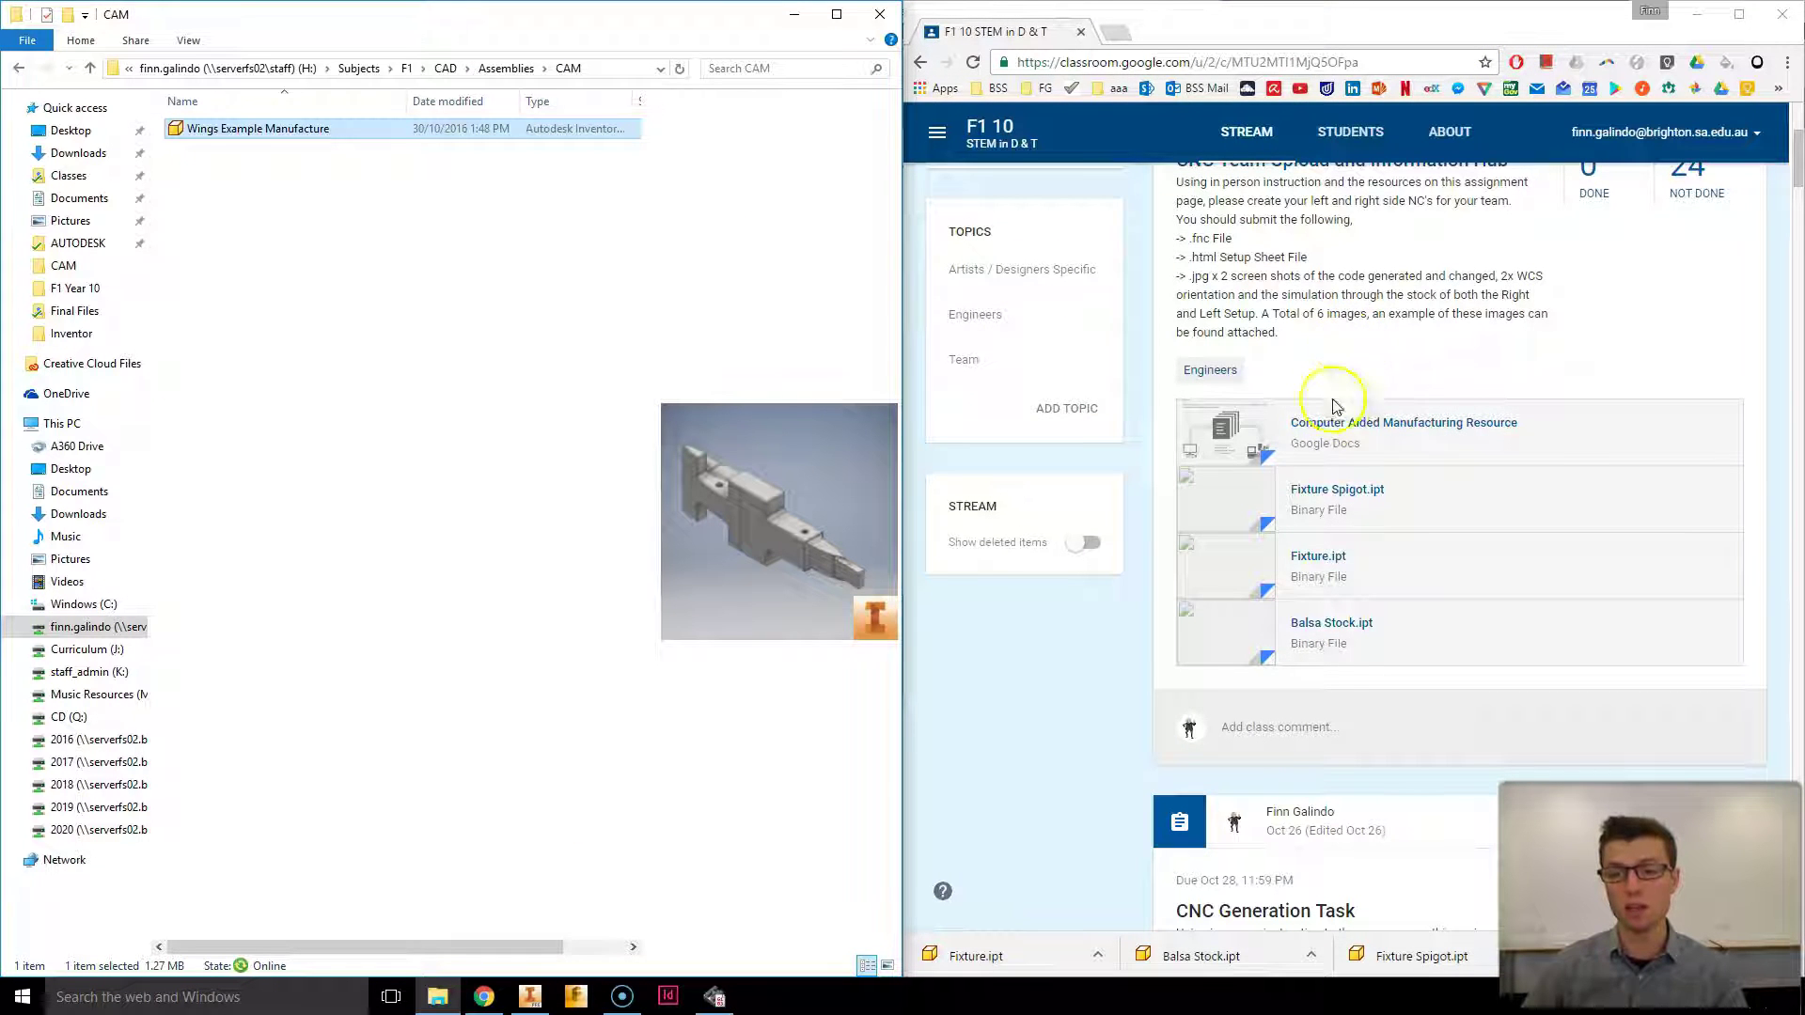
Open the Balsa Stock.ipt, Fixture.ipt and Fixture Spigot.ipt attachments of the CNC Team Upload and Information Hub assignment in separate browser tabs
scroll(1316, 282, "up", 6)
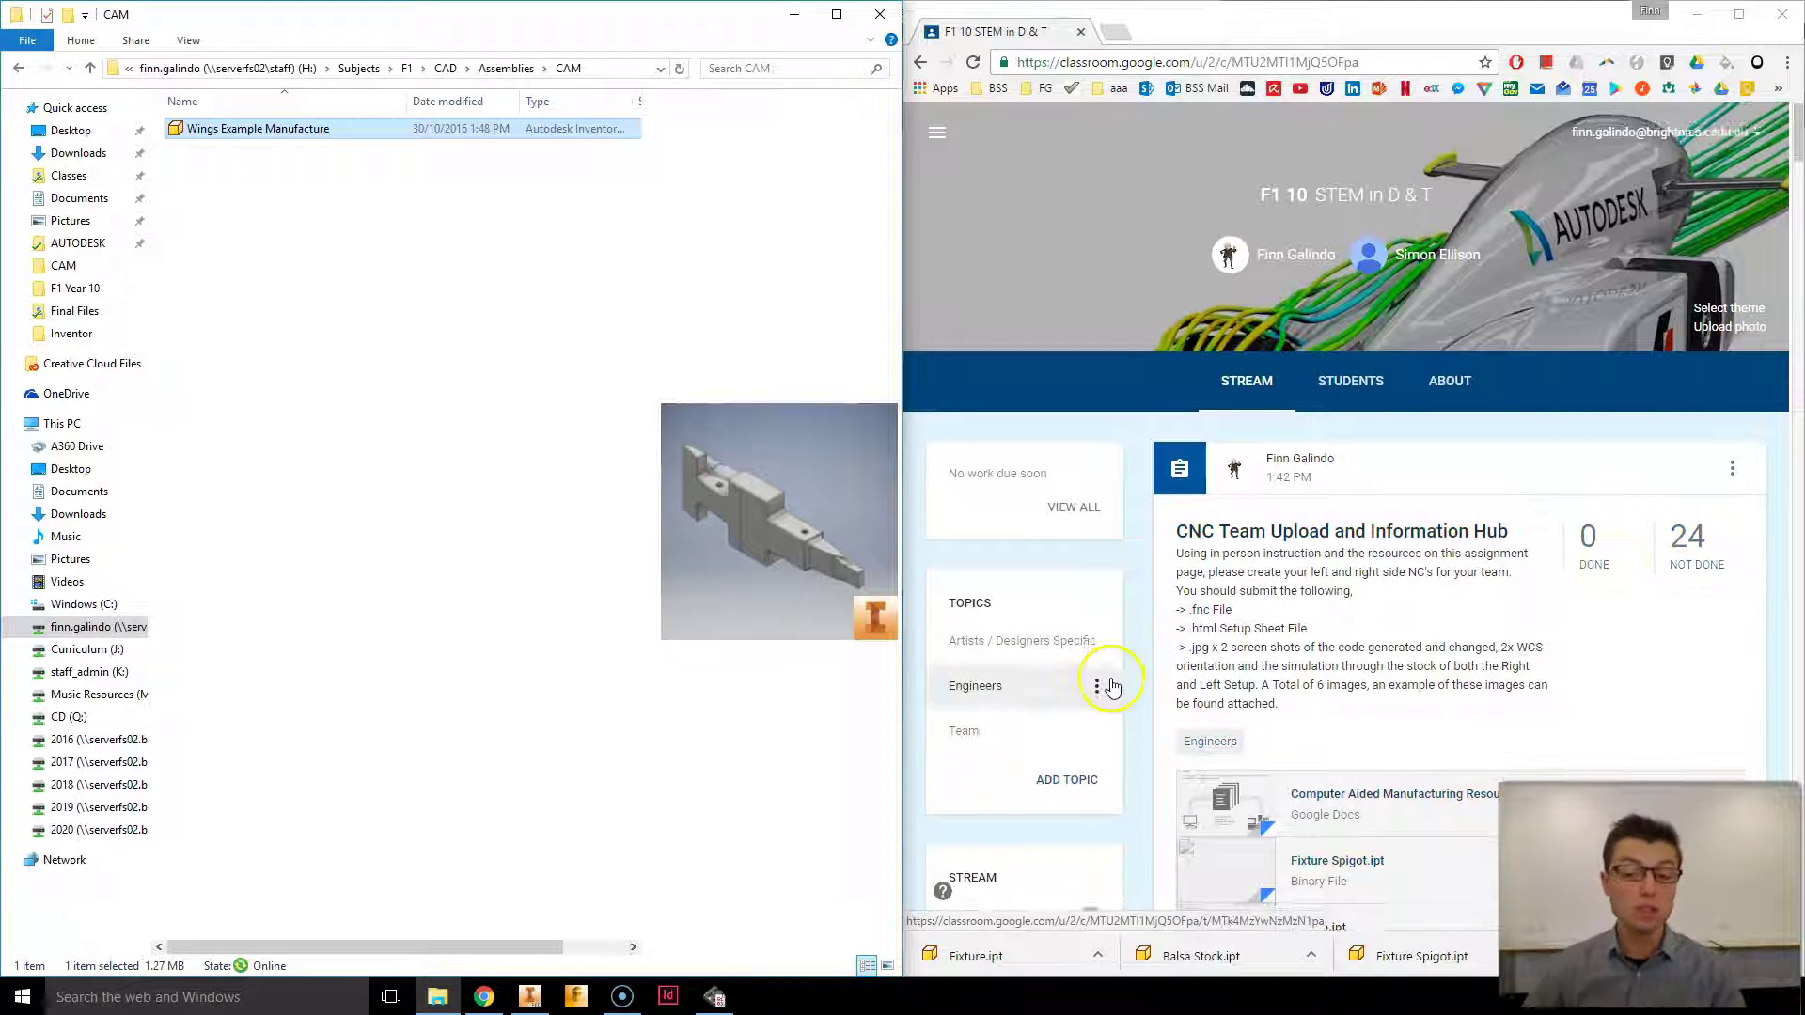
scroll(1110, 682, "down", 2)
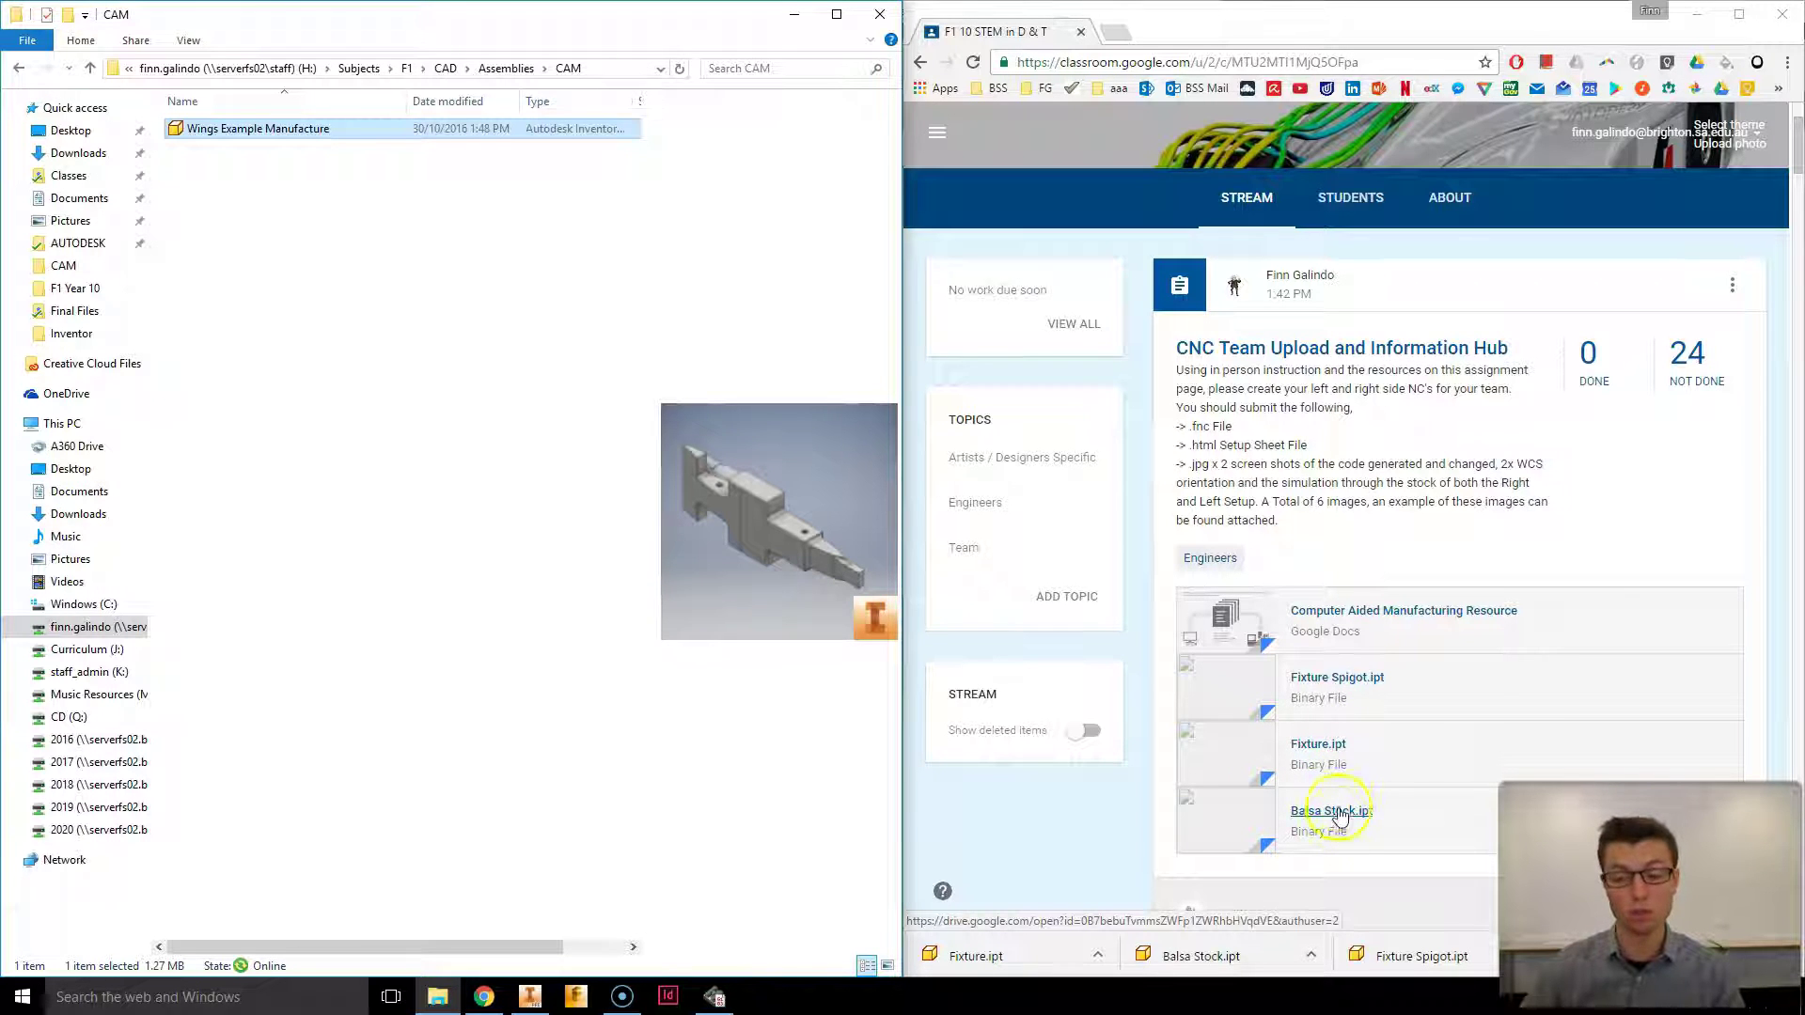
scroll(1340, 818, "down", 3)
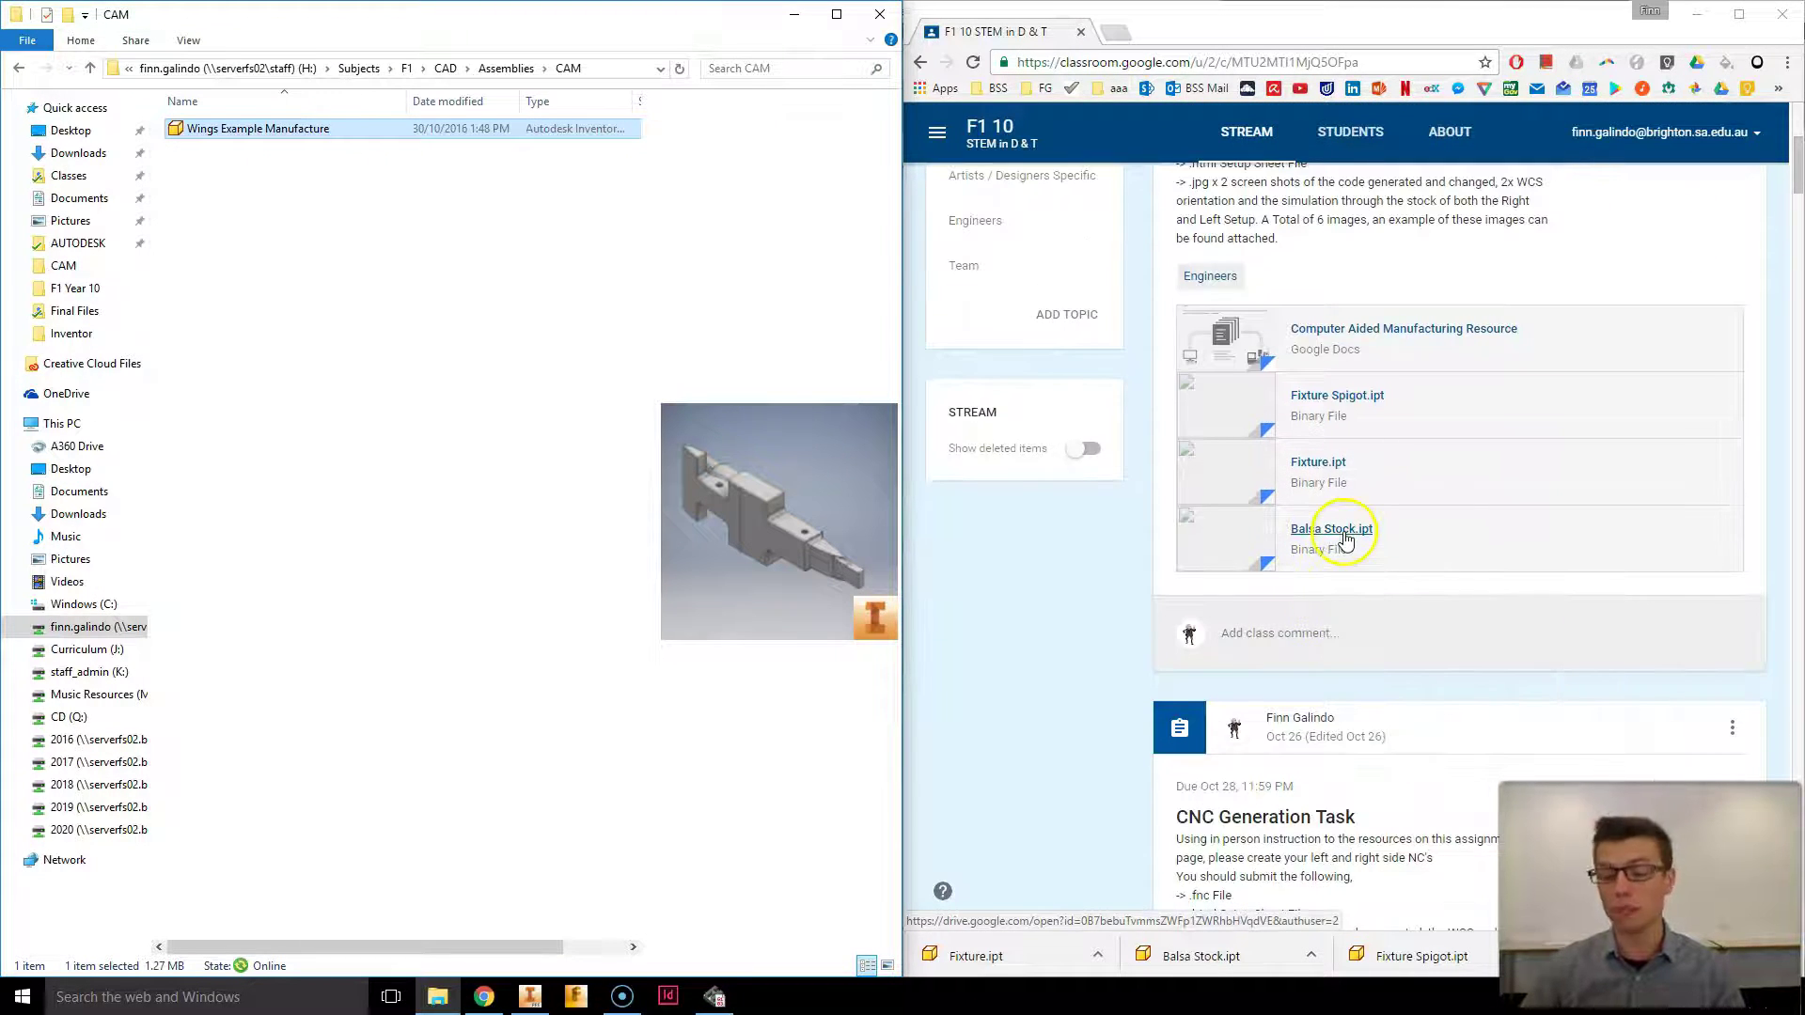
middle_click(1344, 532)
middle_click(1319, 465)
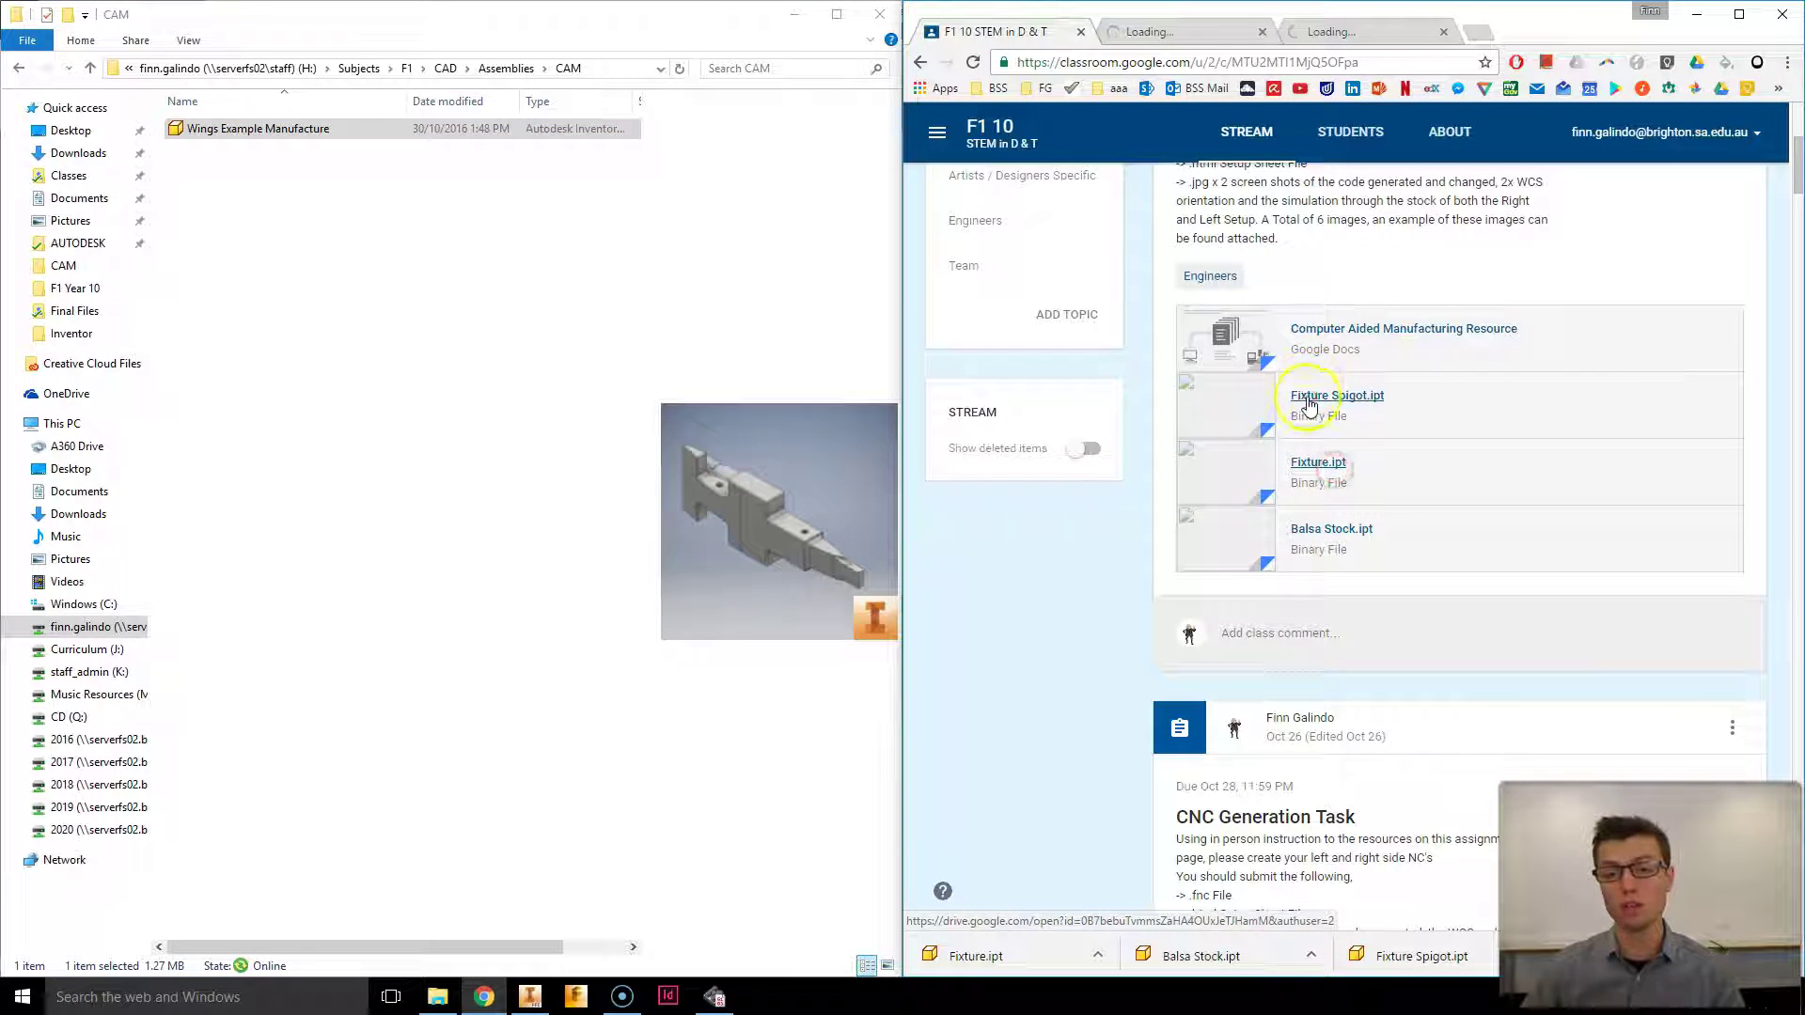
middle_click(1310, 402)
Download Balsa Stock.ipt, Fixture.ipt and Fixture Spigot.ipt from their Google Drive pages
left_click(1171, 34)
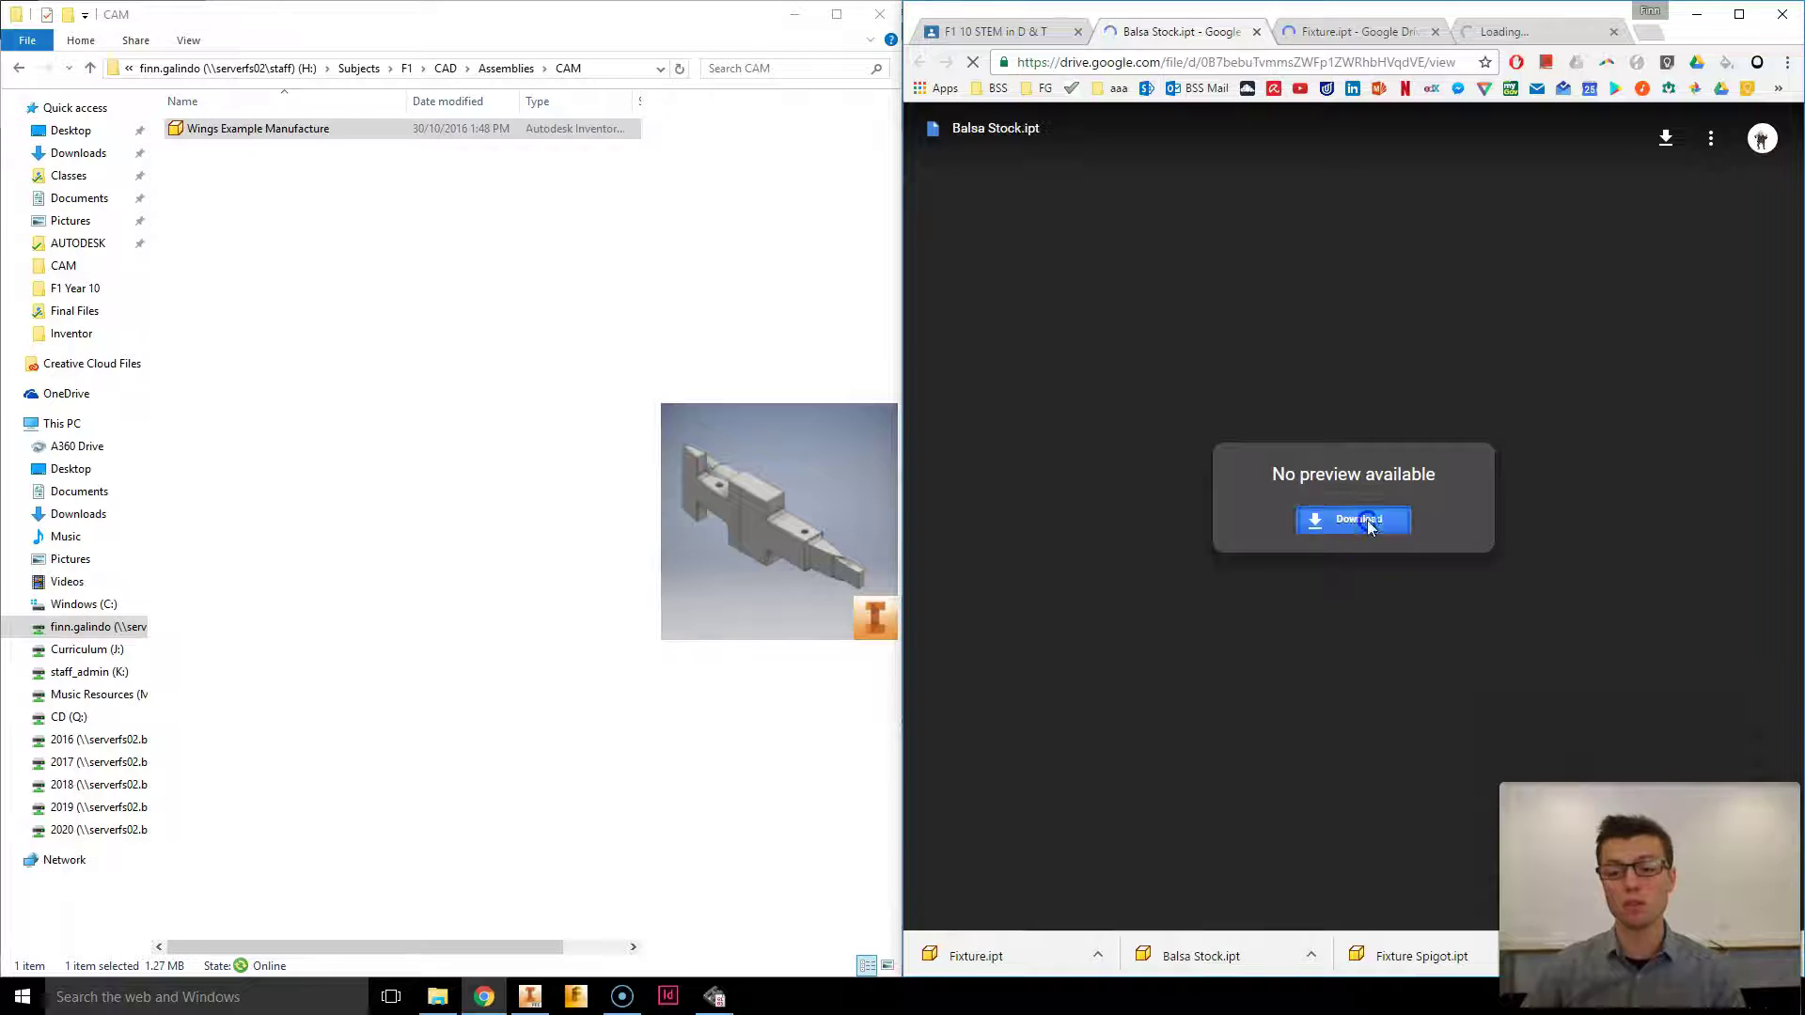
left_click(1363, 518)
left_click(1381, 32)
left_click(1347, 520)
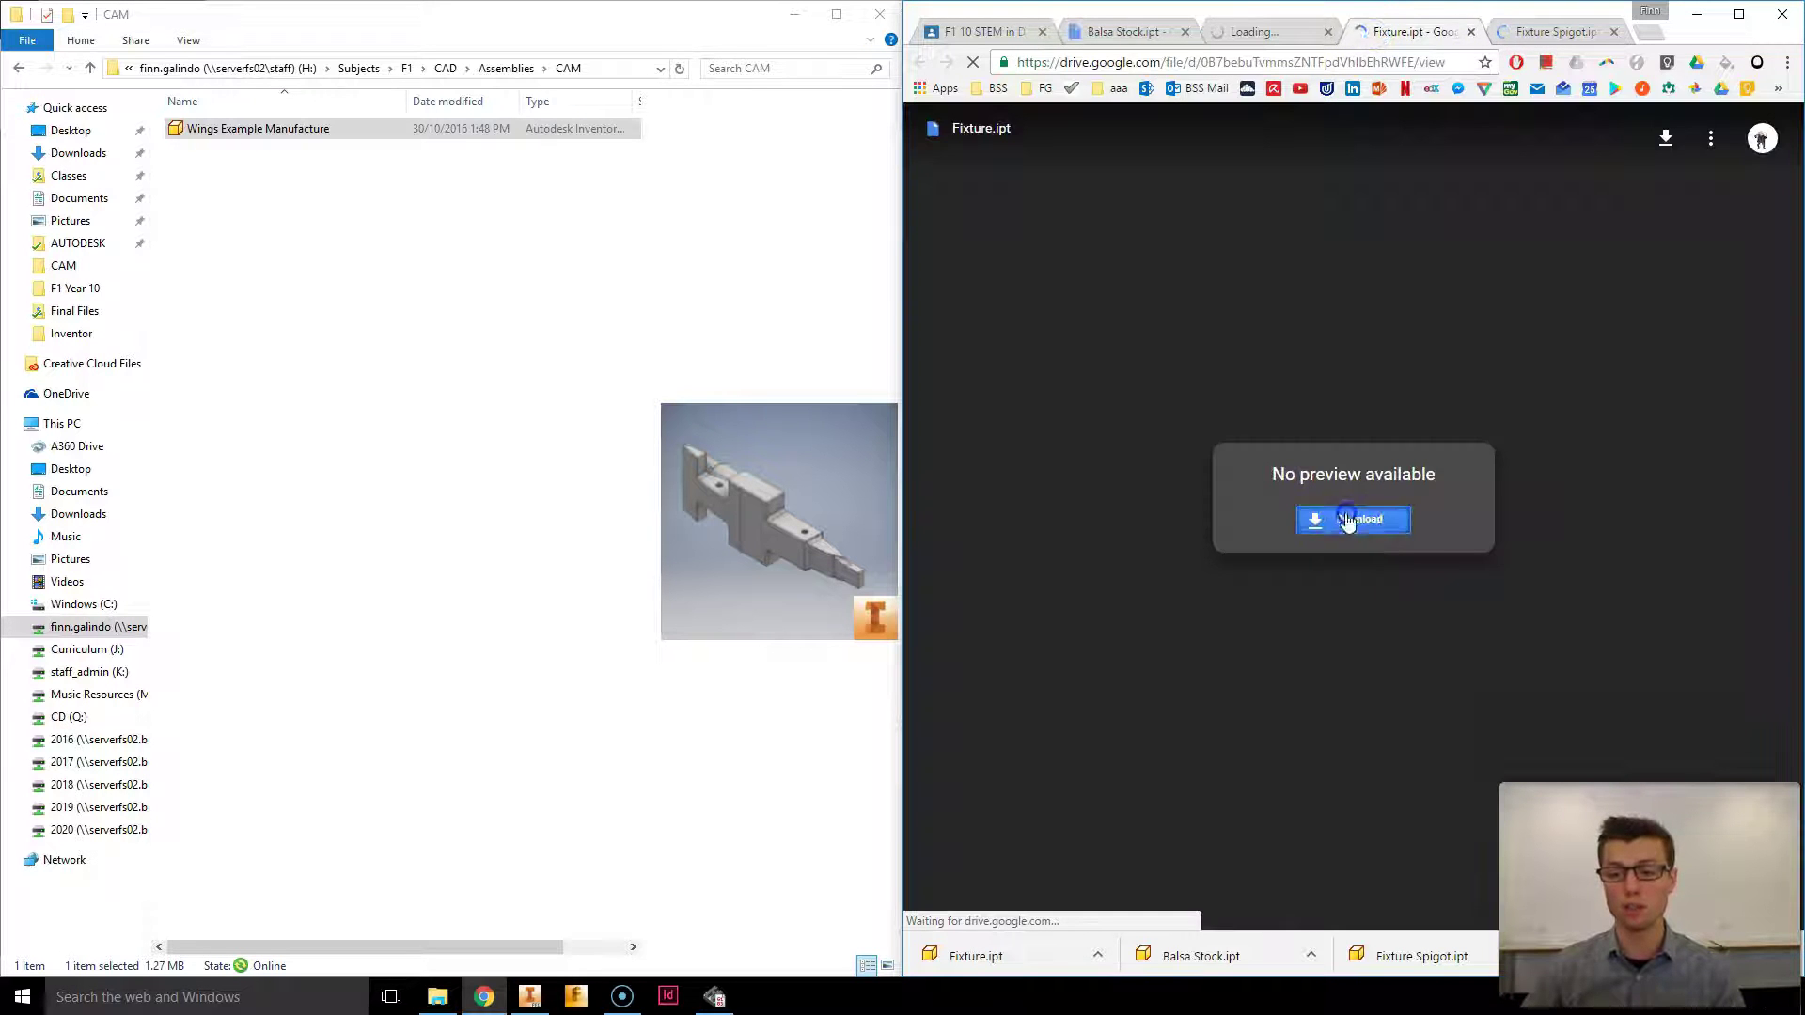
left_click(1561, 32)
left_click(1363, 530)
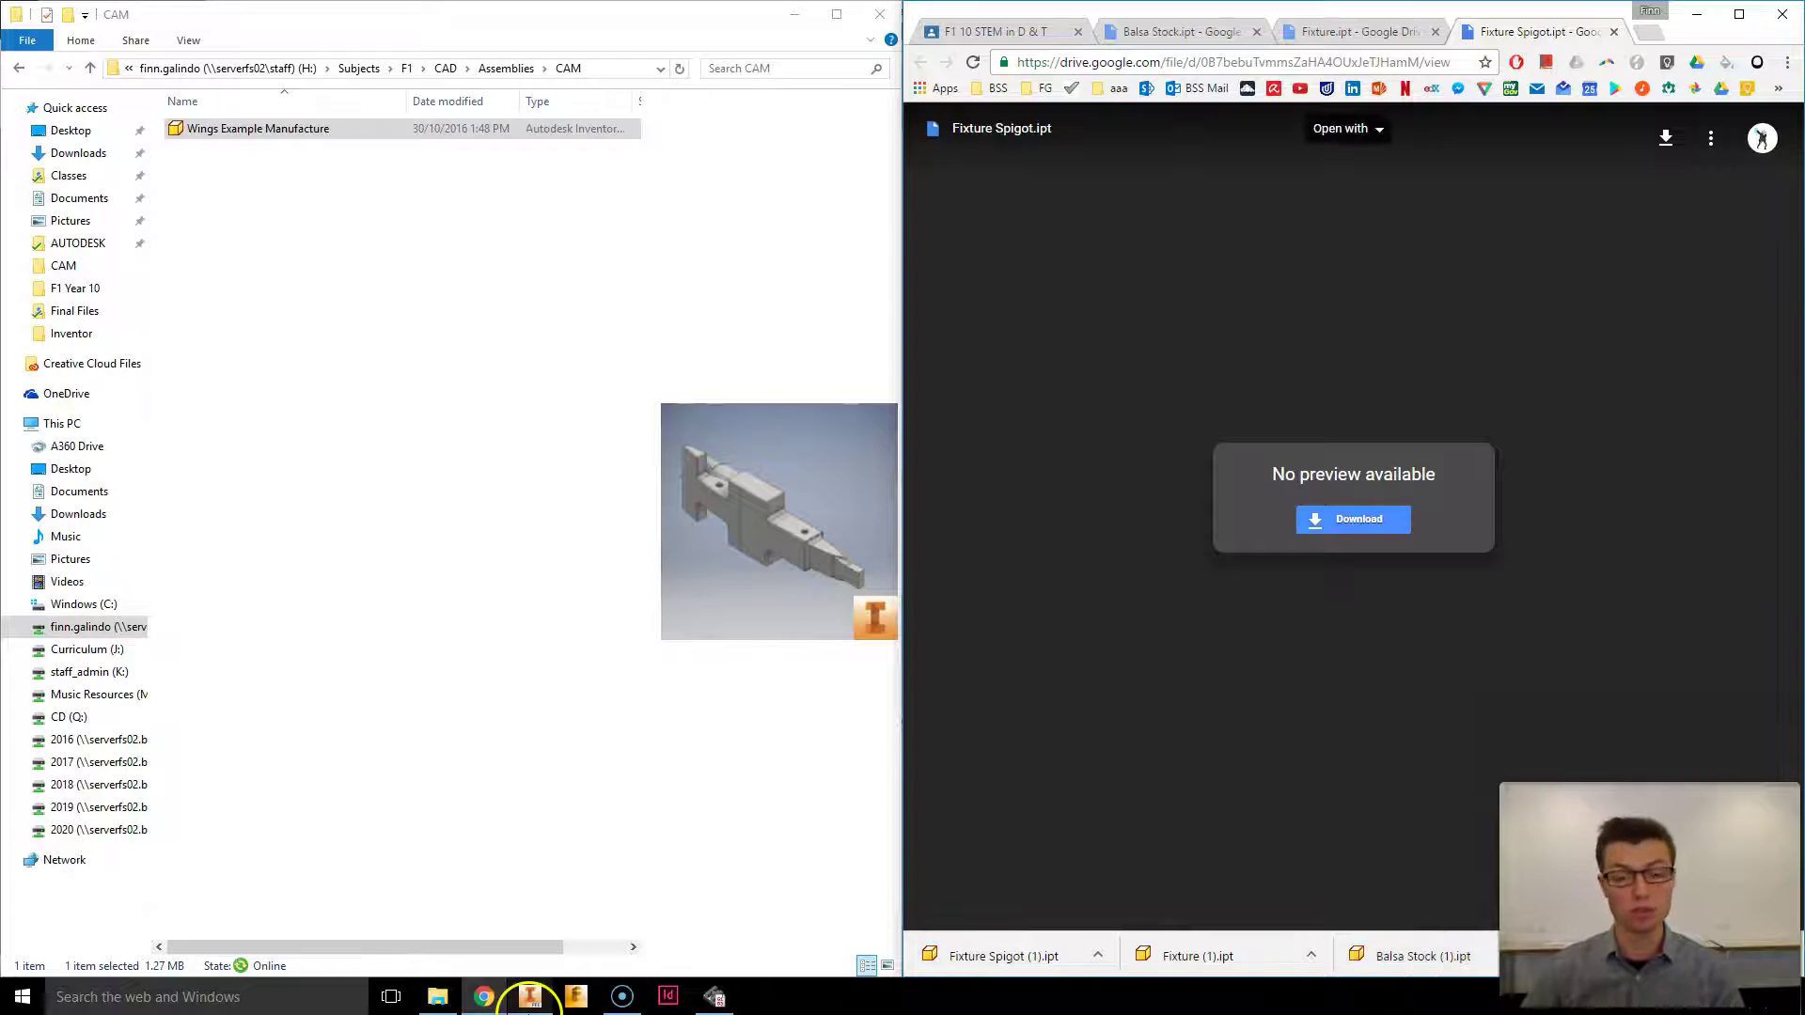
Place the downloaded Fixture Spigot (1), Fixture (1) and Balsa Stock (1) part files in the CAM folder
left_click_drag(1046, 957, 426, 544)
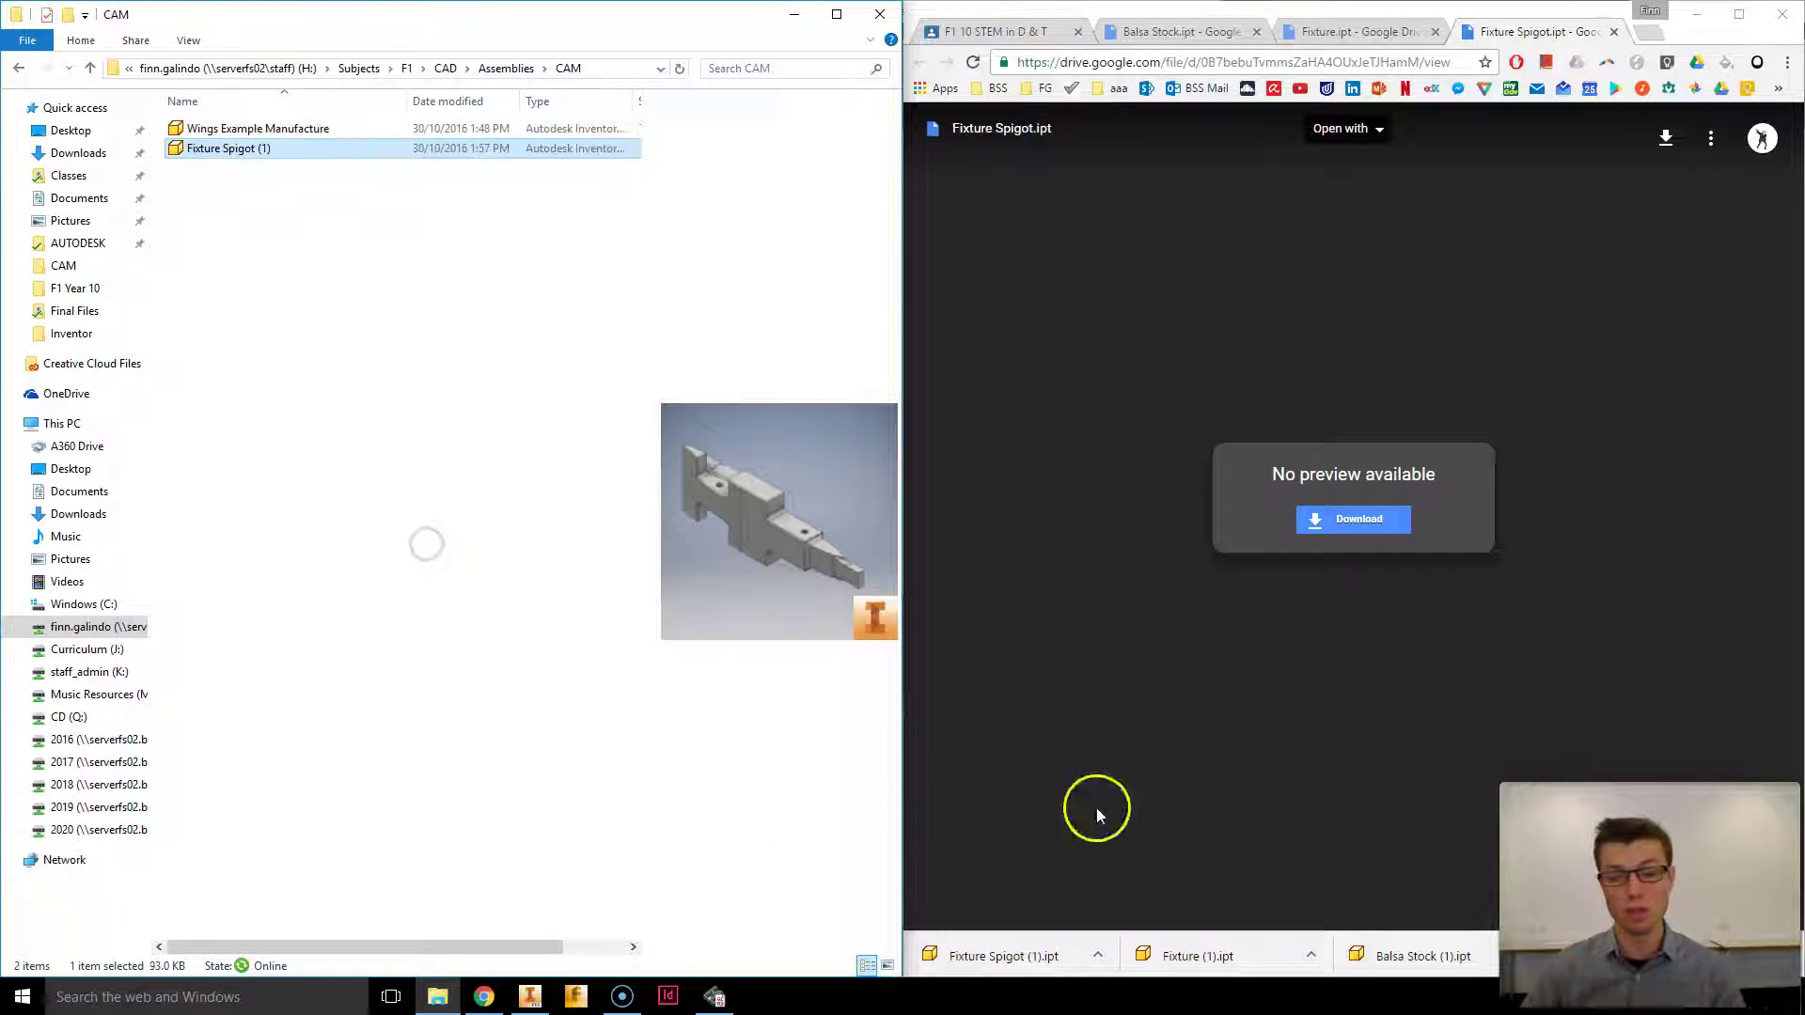
left_click_drag(1249, 964, 423, 649)
left_click_drag(1386, 959, 399, 679)
left_click_drag(280, 345, 177, 141)
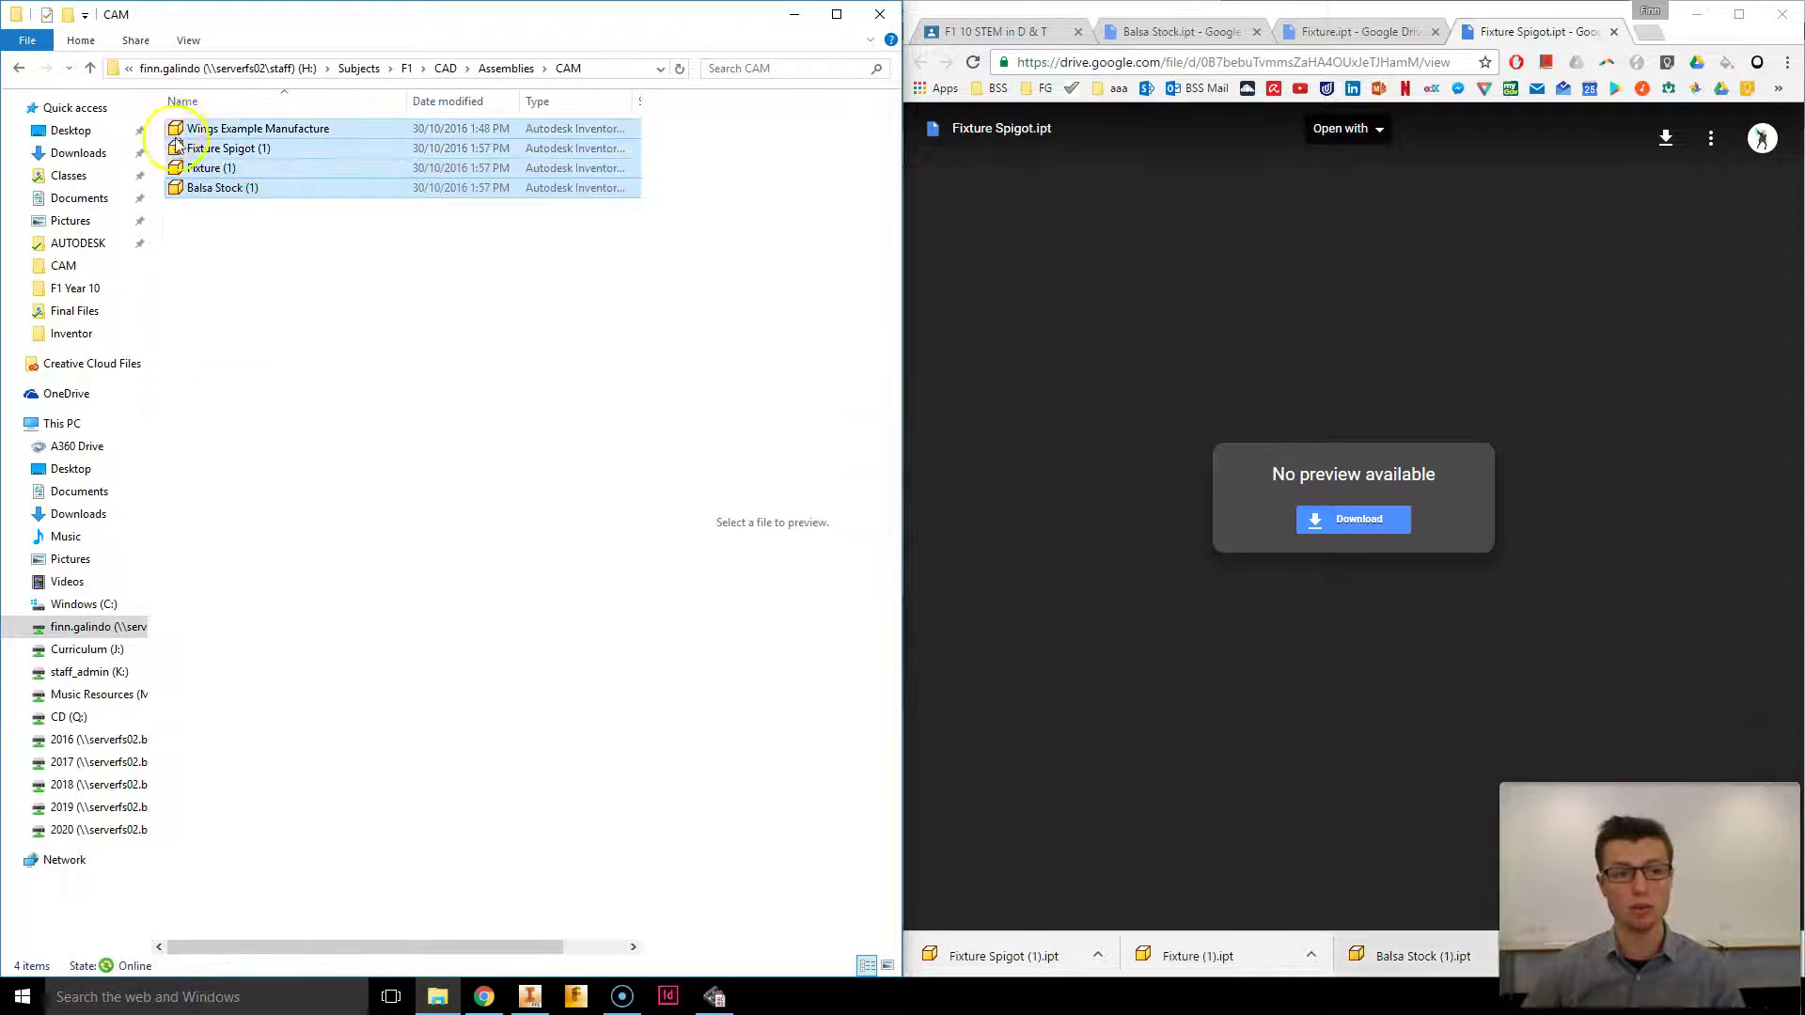
left_click(266, 342)
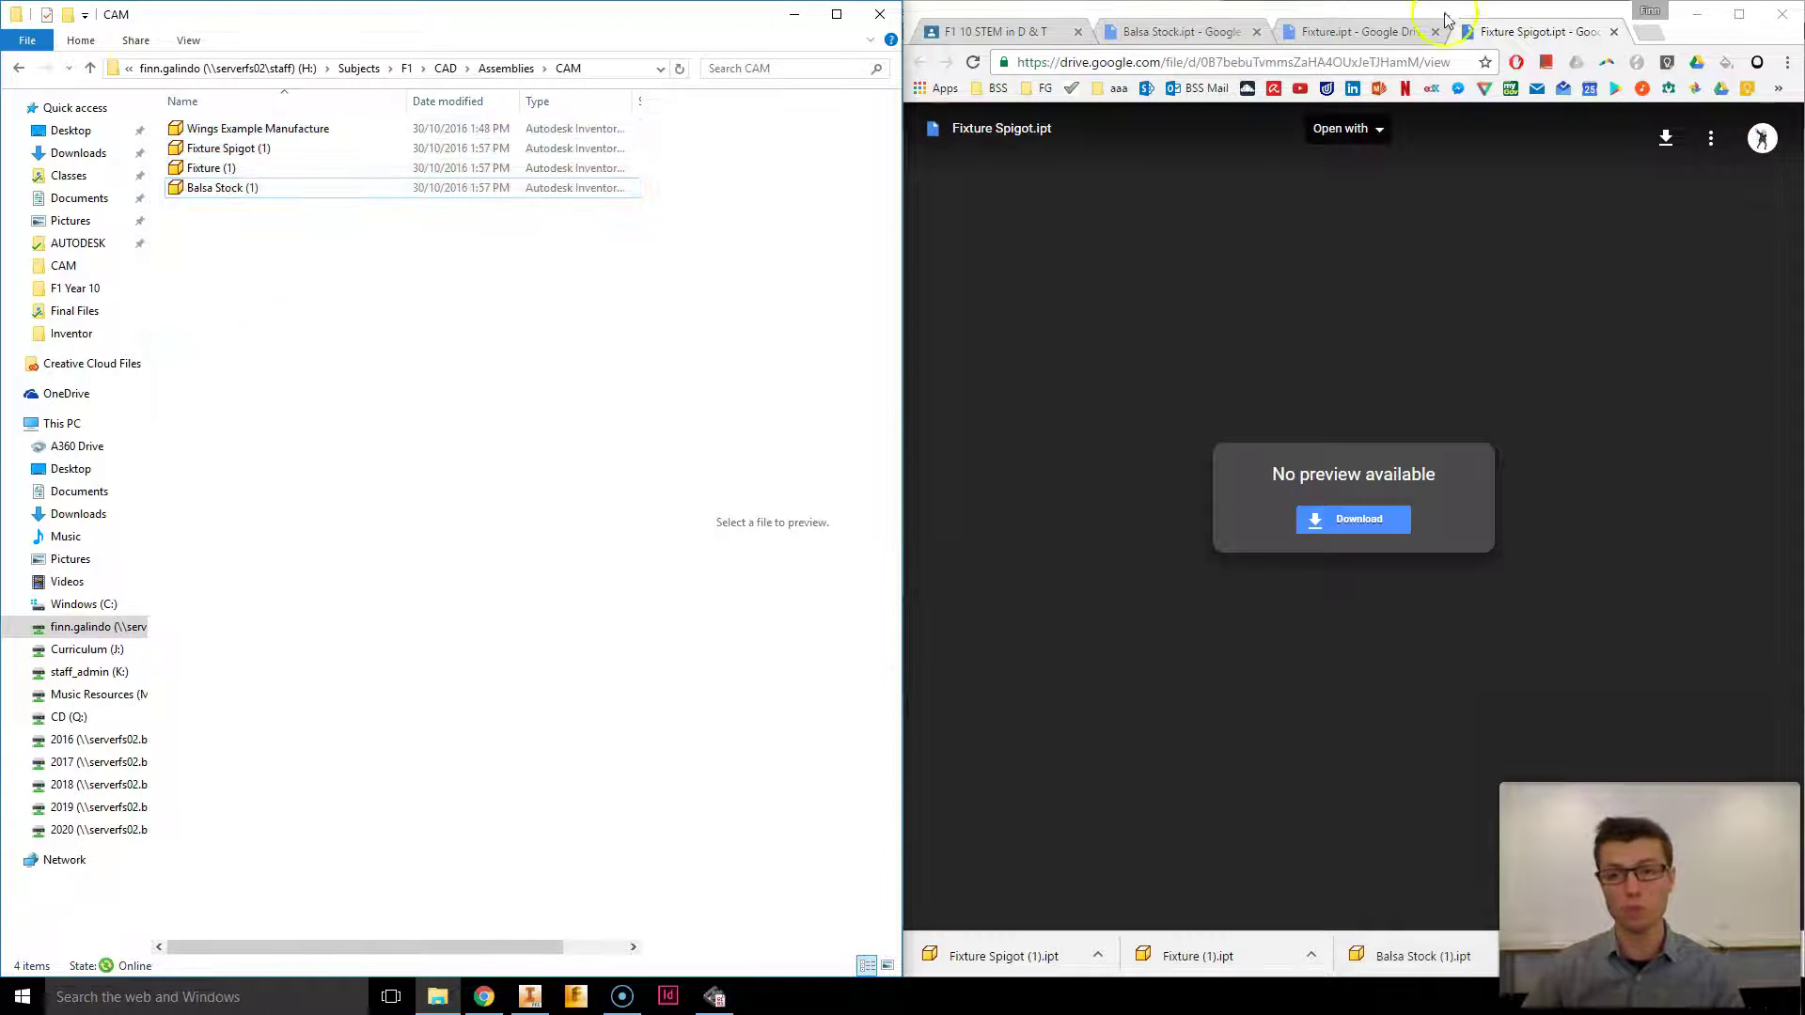
Close the three Google Drive file tabs and open the assignment's Computer Aided Manufacturing Resource document in its own tab
left_click(1614, 32)
left_click(1435, 32)
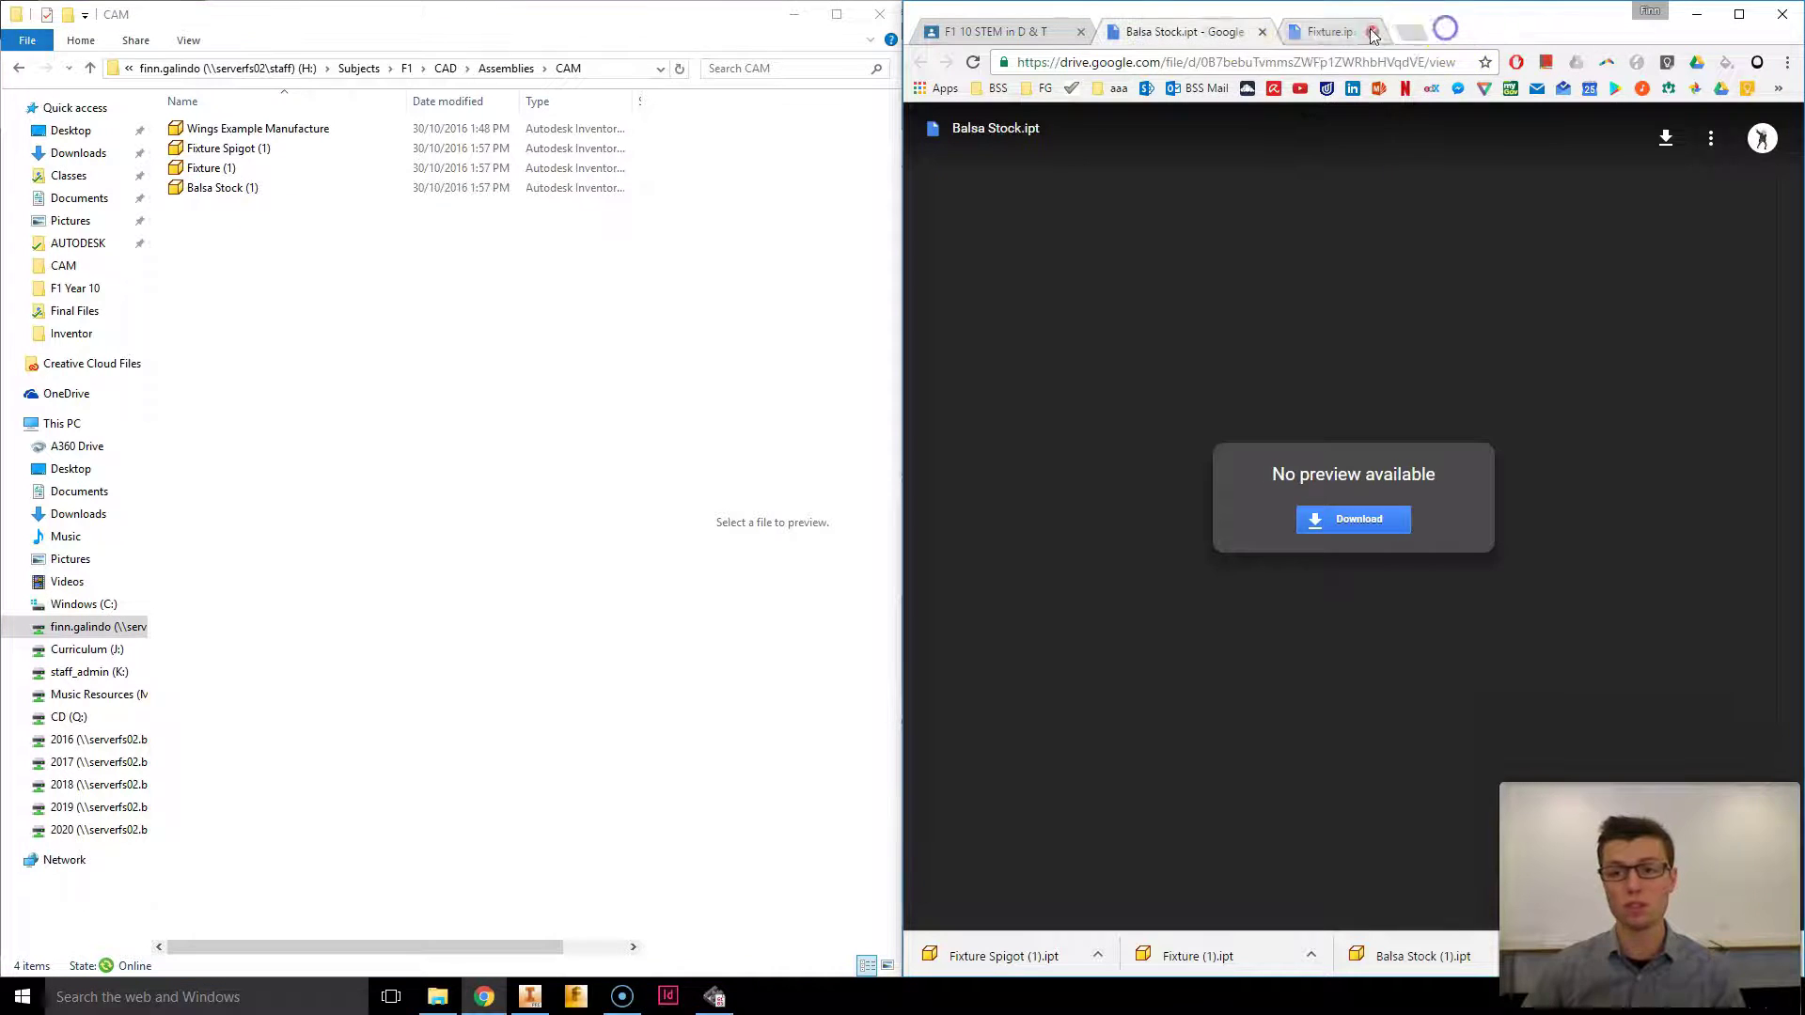
left_click(1262, 32)
scroll(1370, 395, "up", 4)
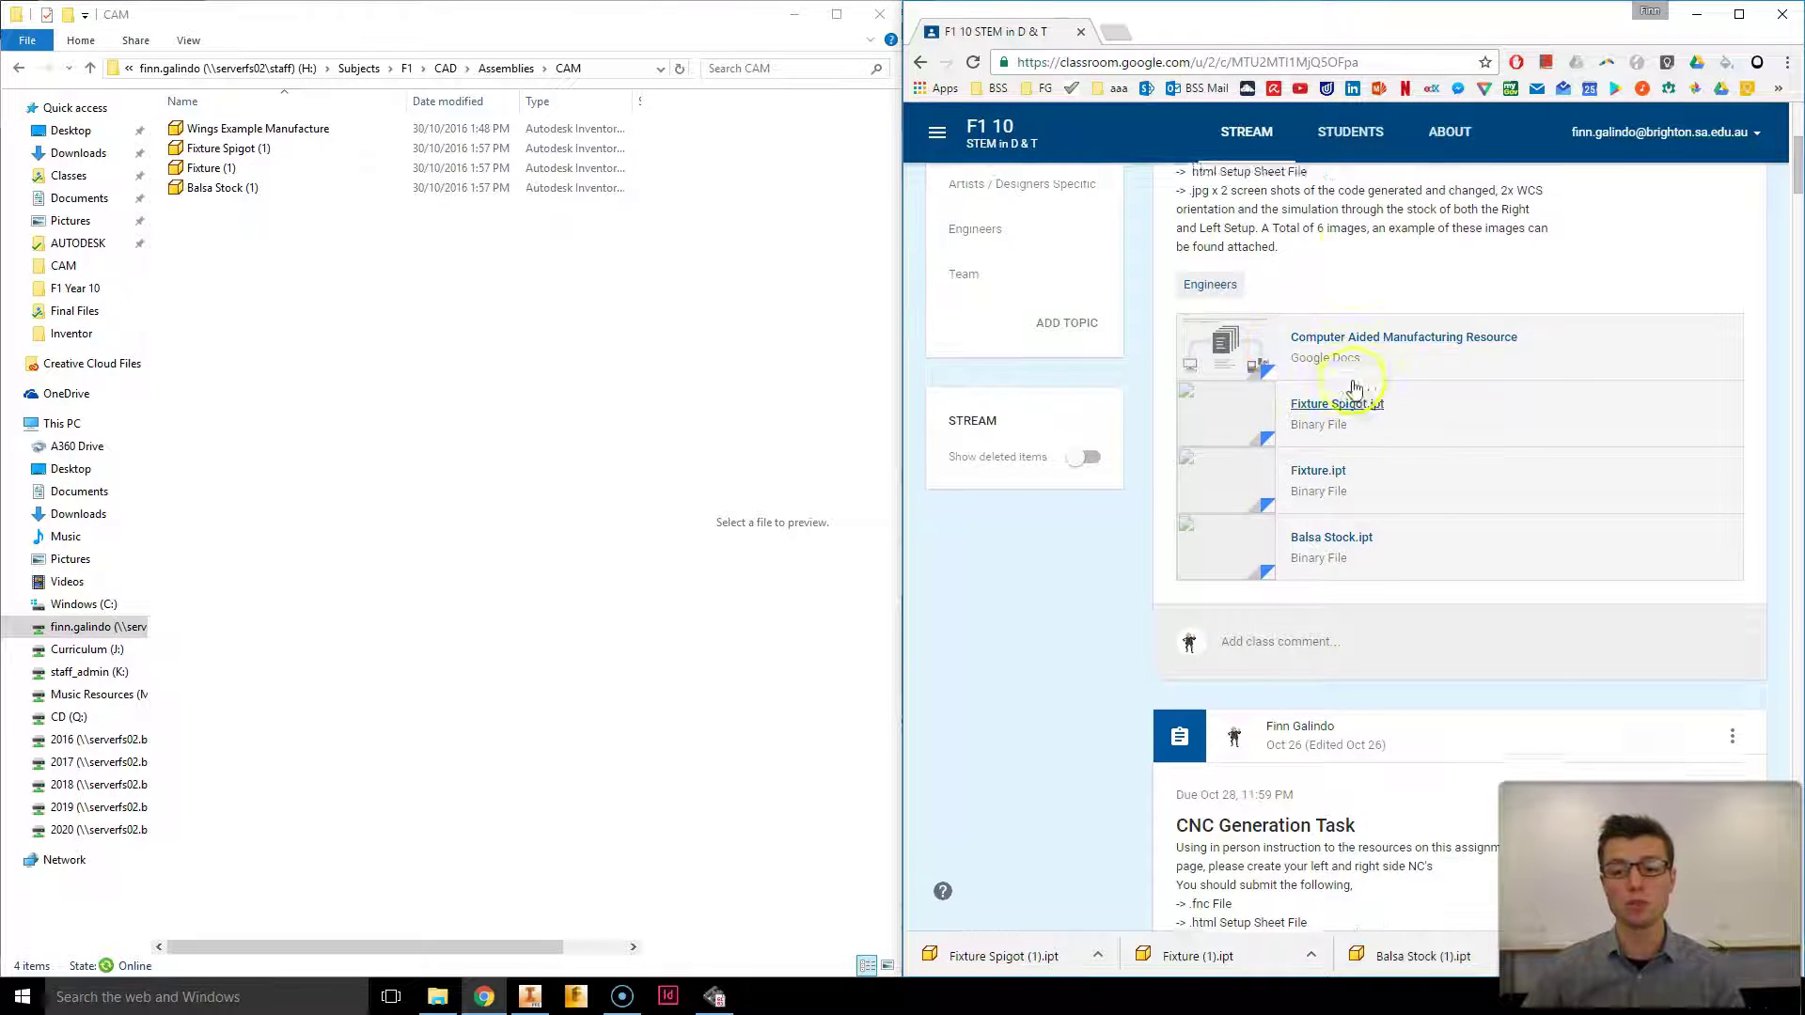
left_click(1415, 707)
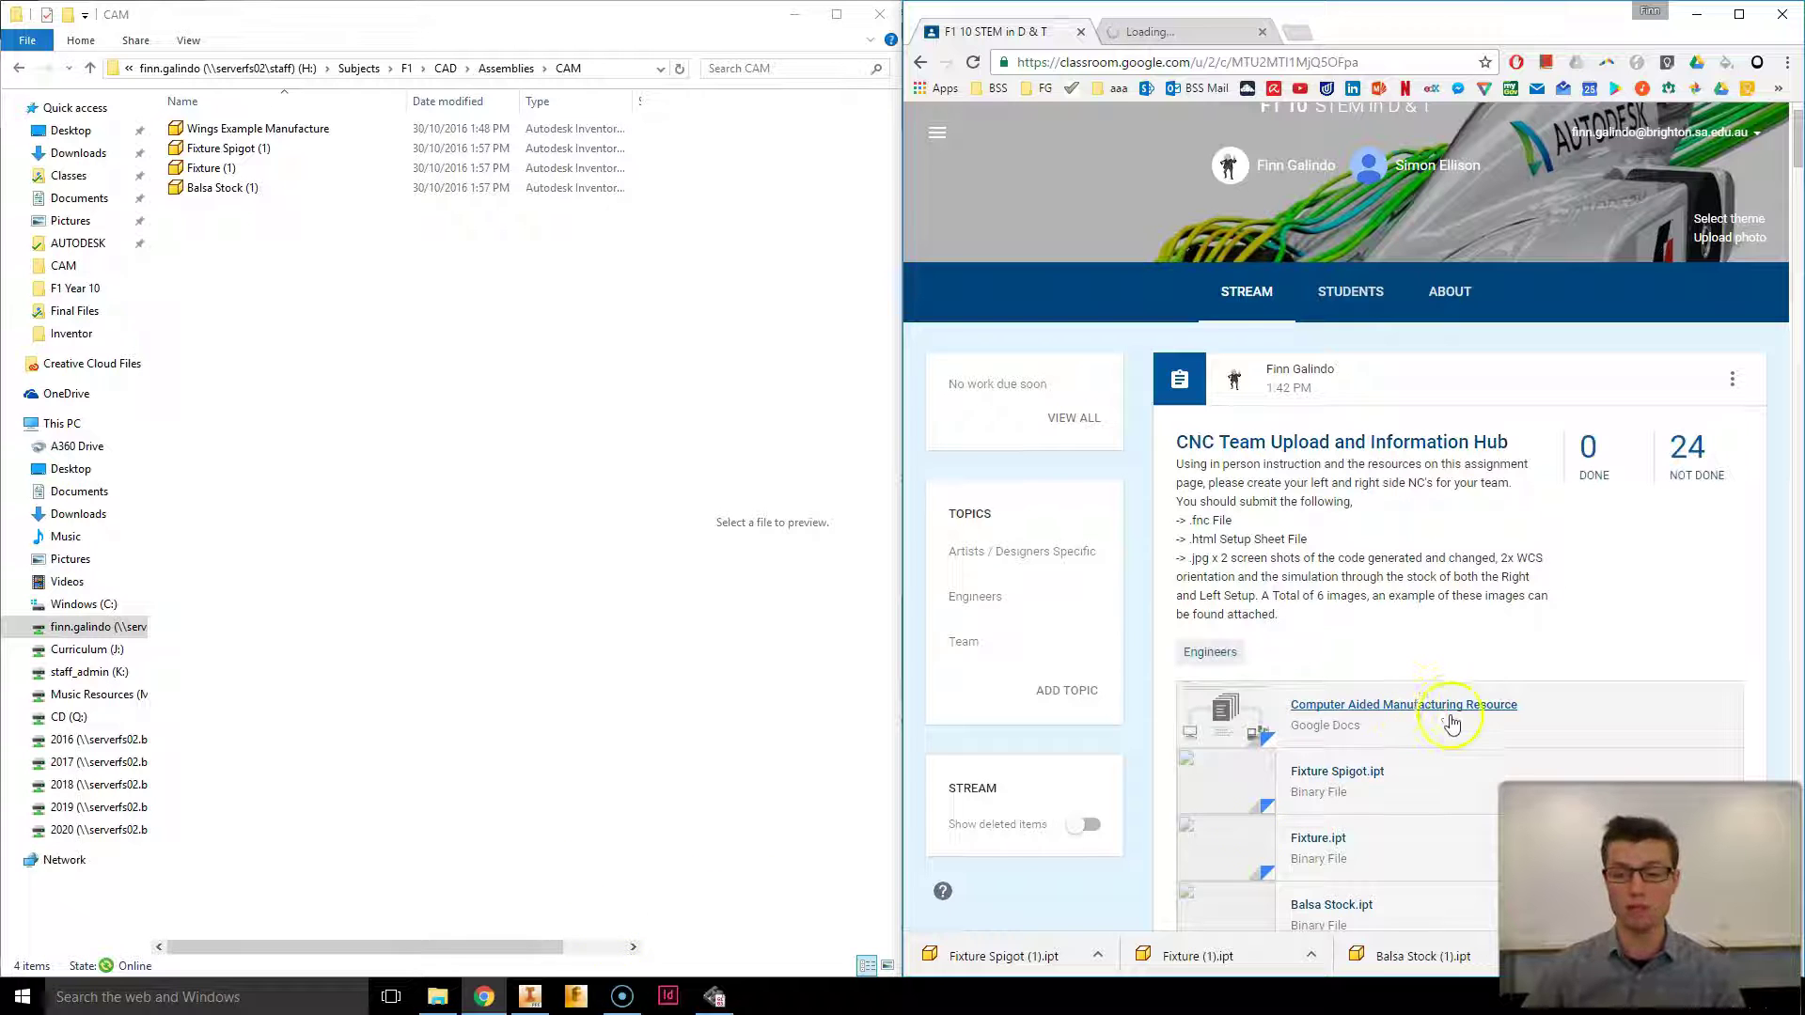
Switch to Autodesk Inventor and start a new single user project named CAM Tutorial
left_click(554, 998)
left_click(653, 301)
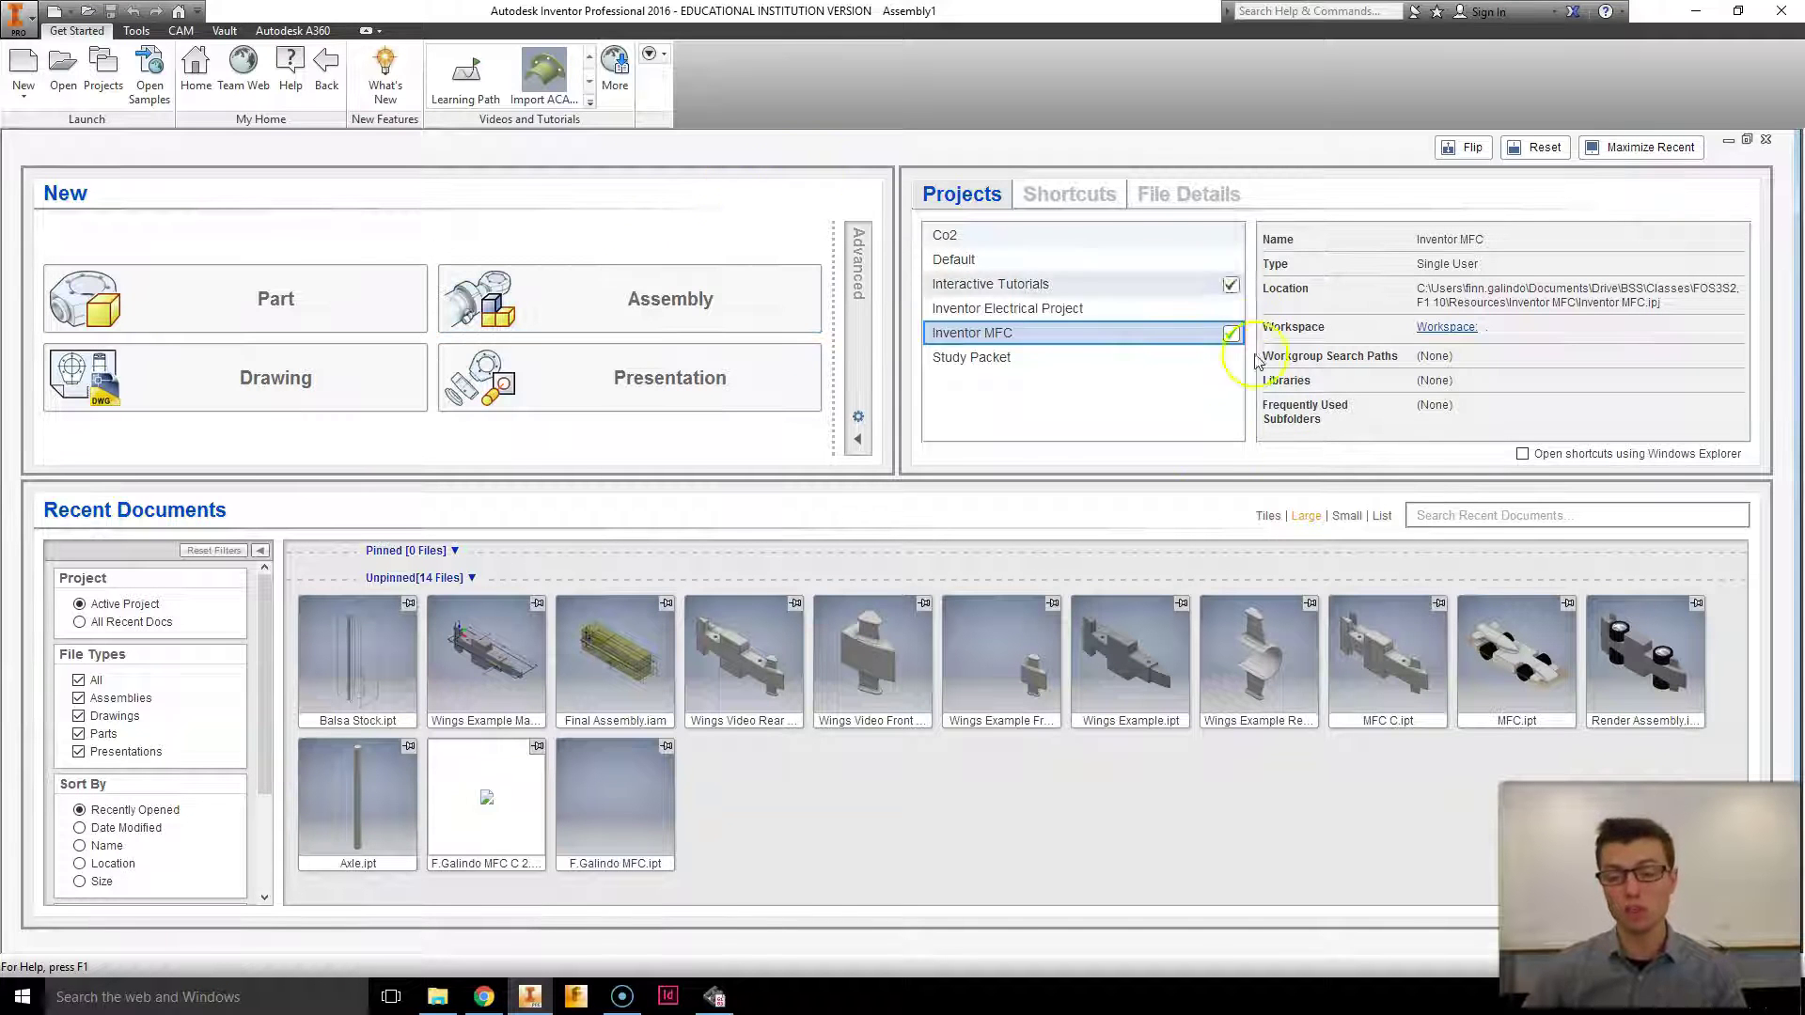
left_click(110, 71)
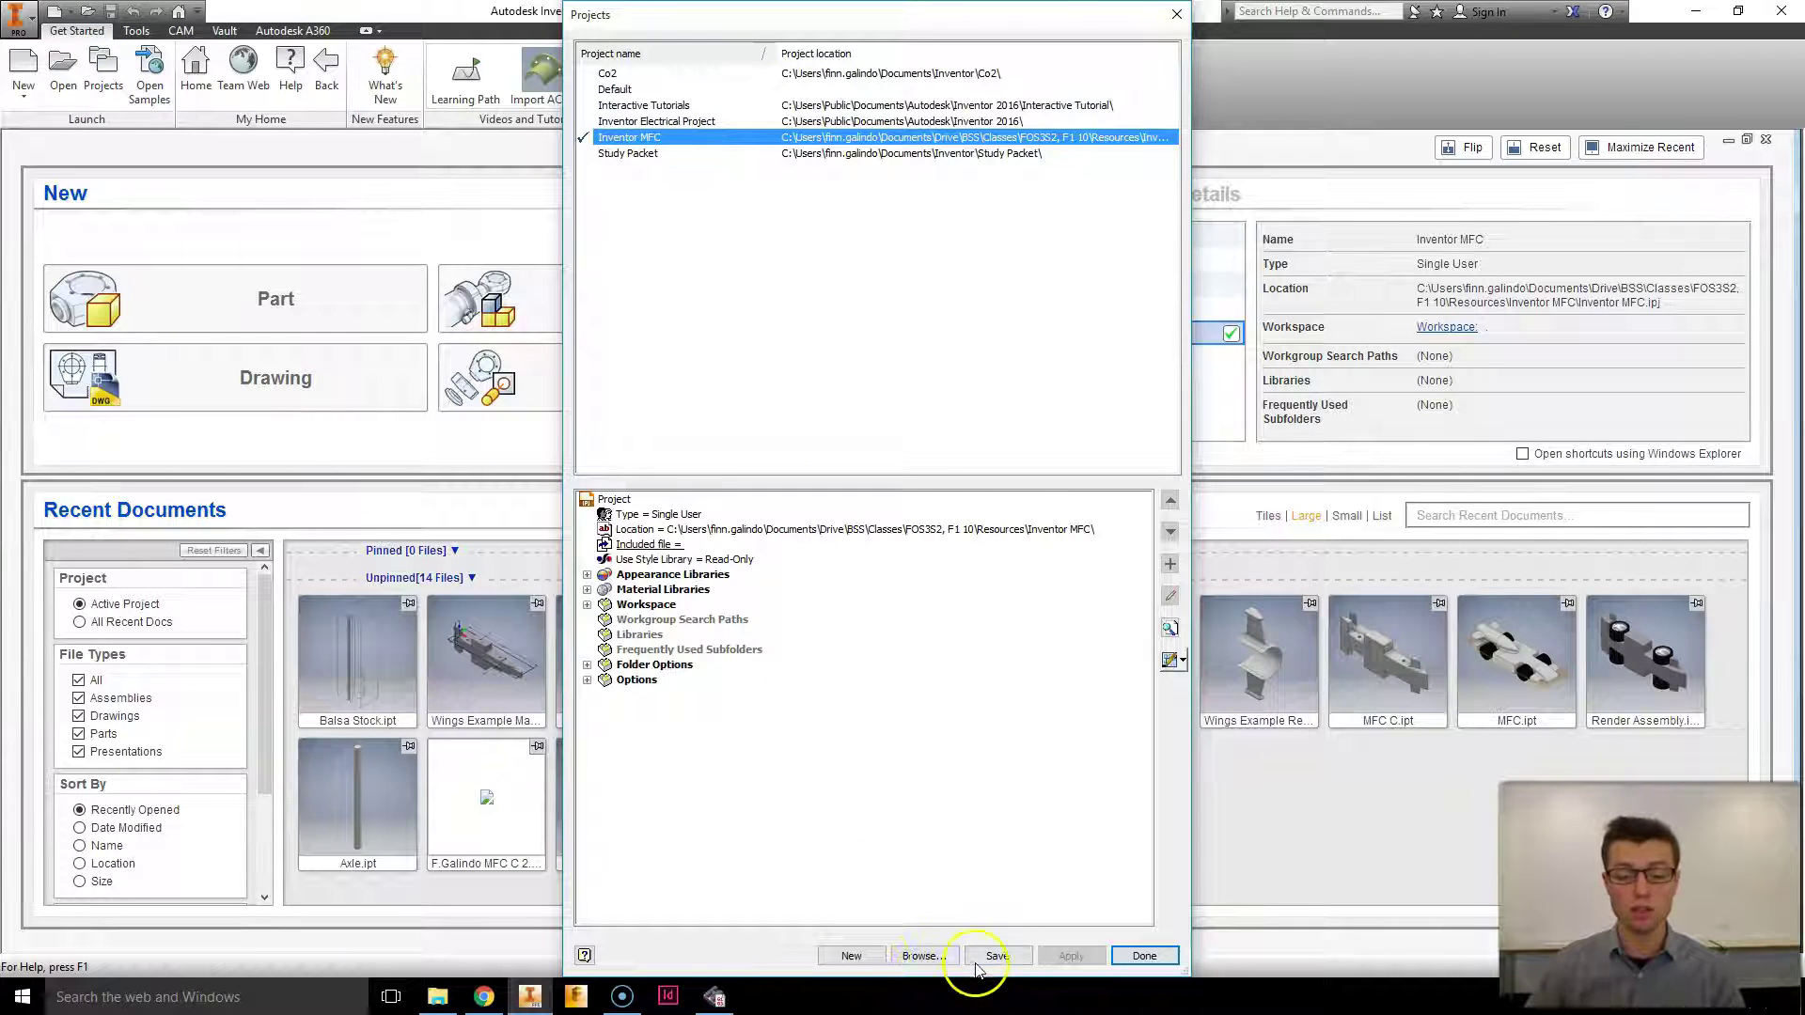
left_click(852, 956)
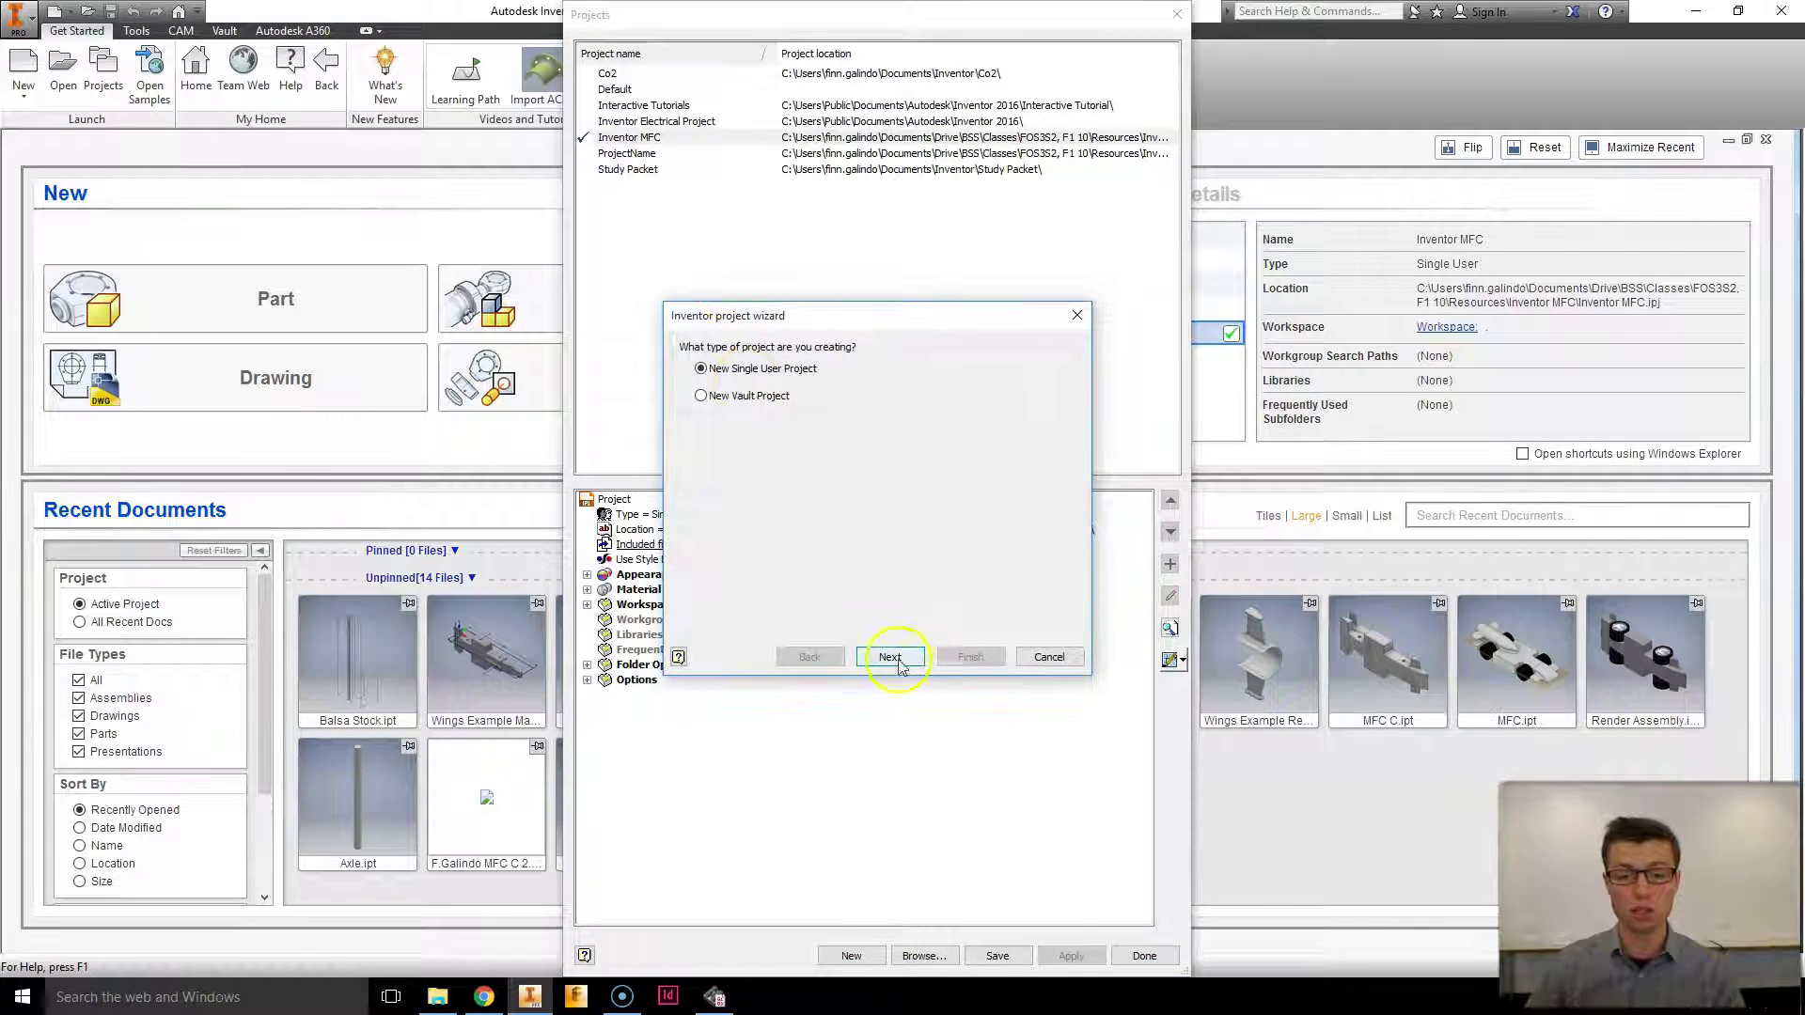
left_click(895, 658)
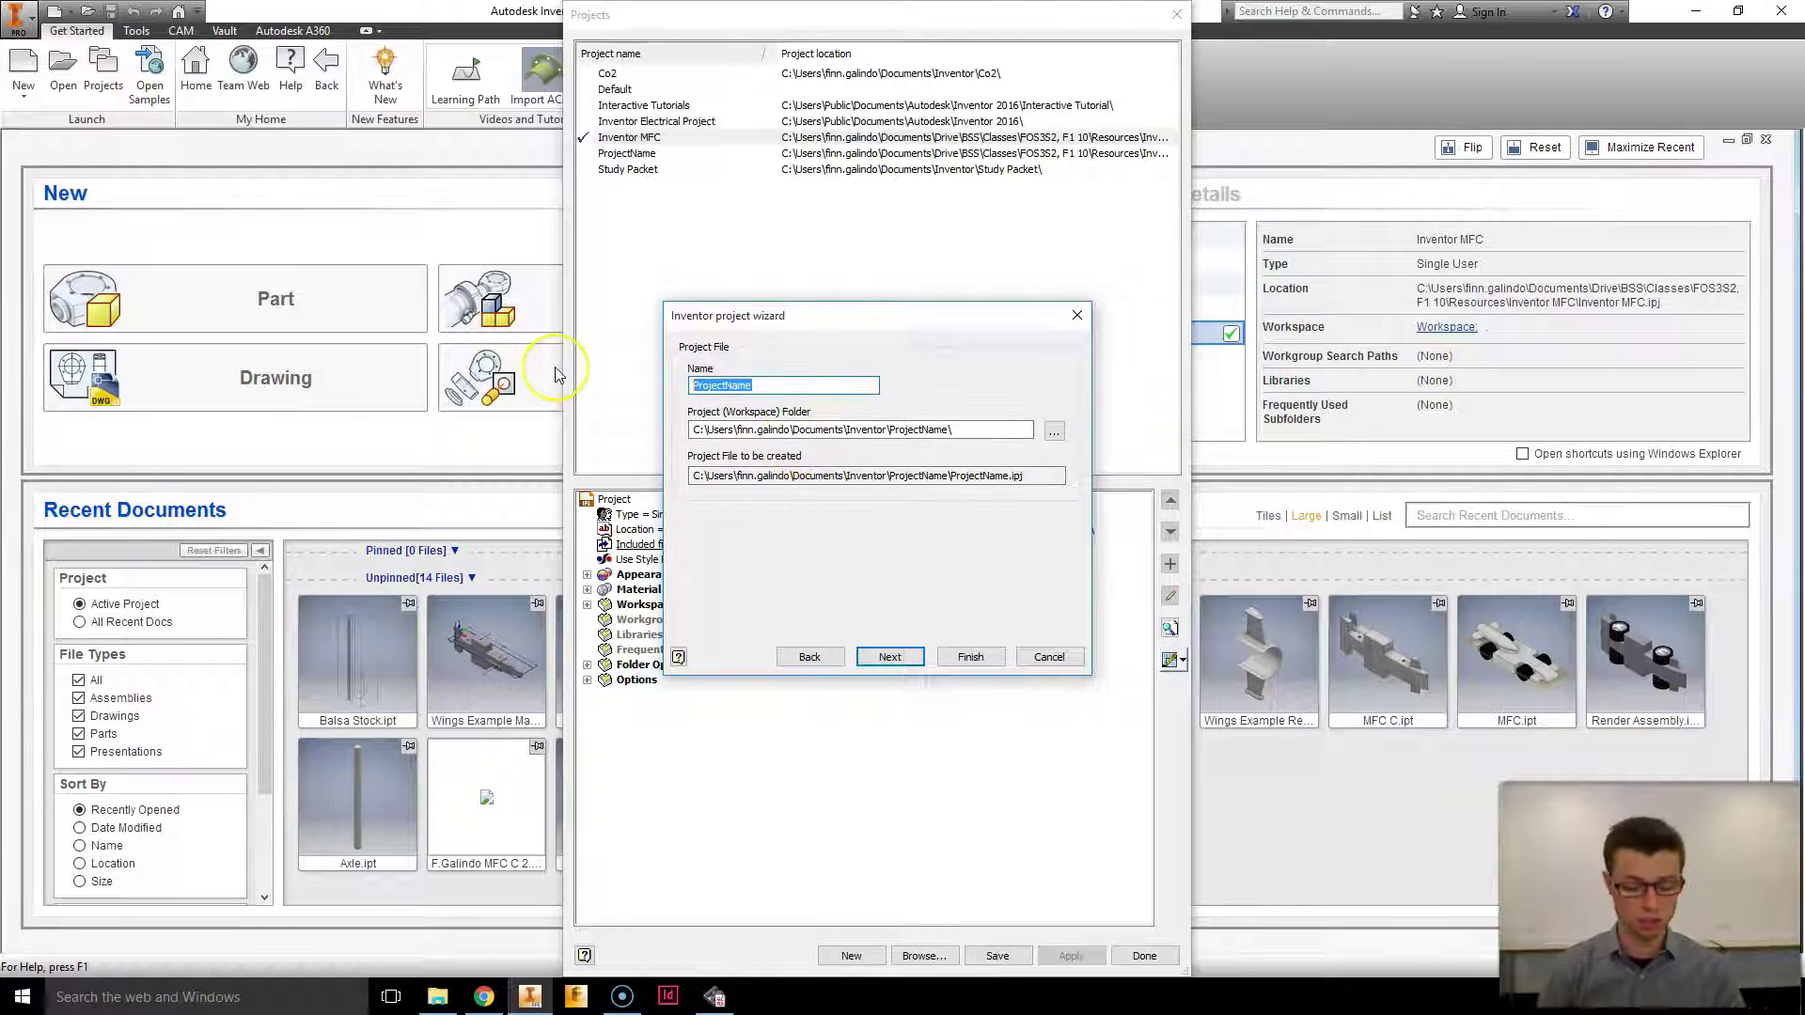
type("CAM Tutorial")
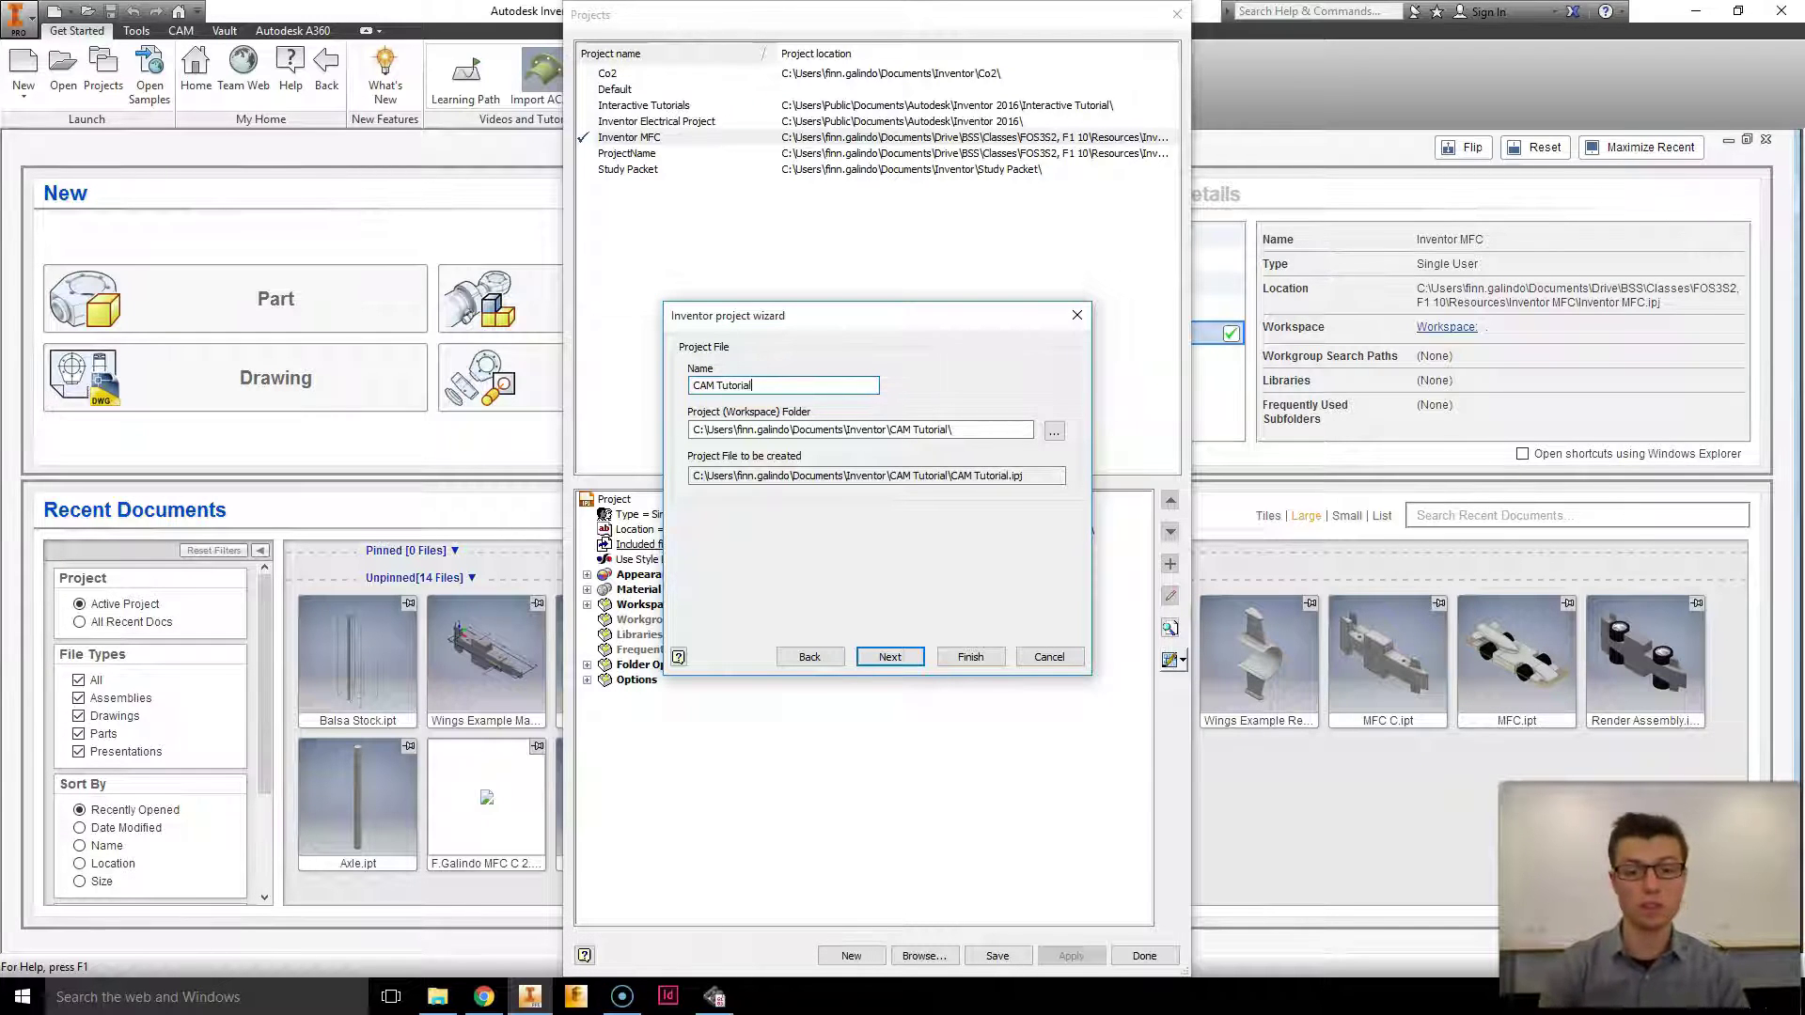
Set the project workspace folder to Subjects\F1\CAD\Assemblies\CAM on the H: drive
left_click(1054, 431)
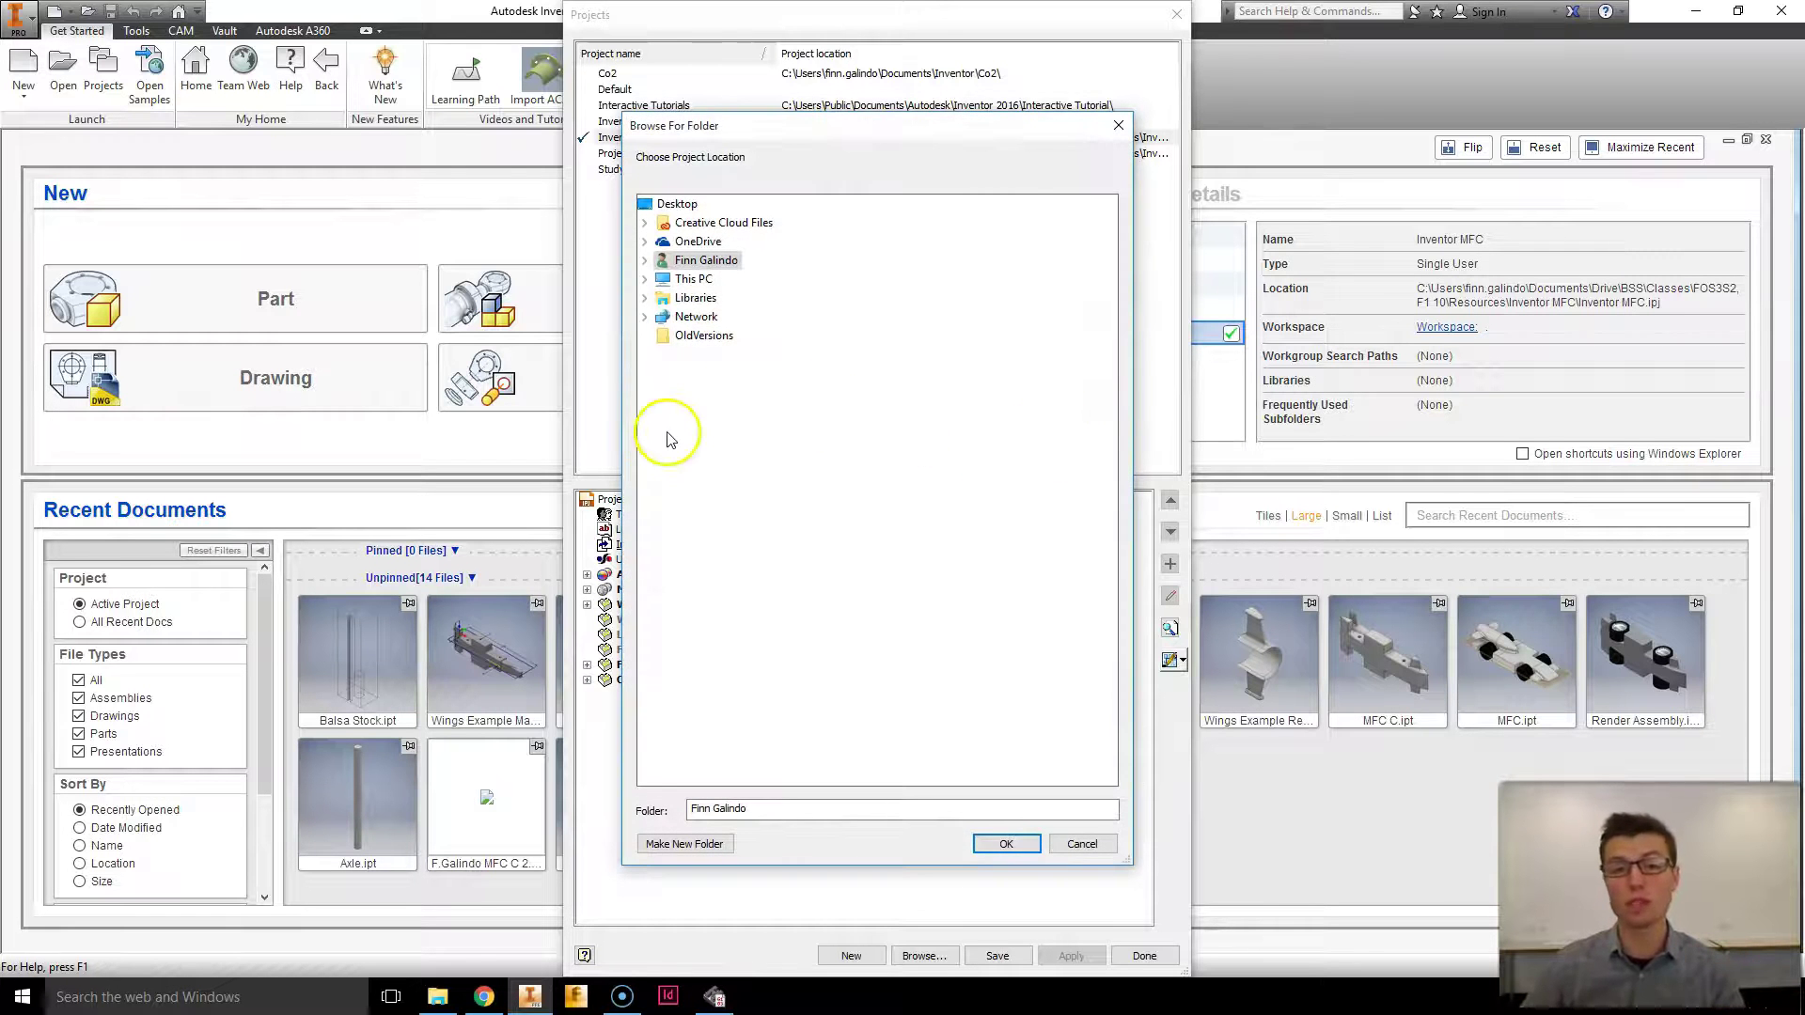
left_click(694, 298)
left_click(693, 279)
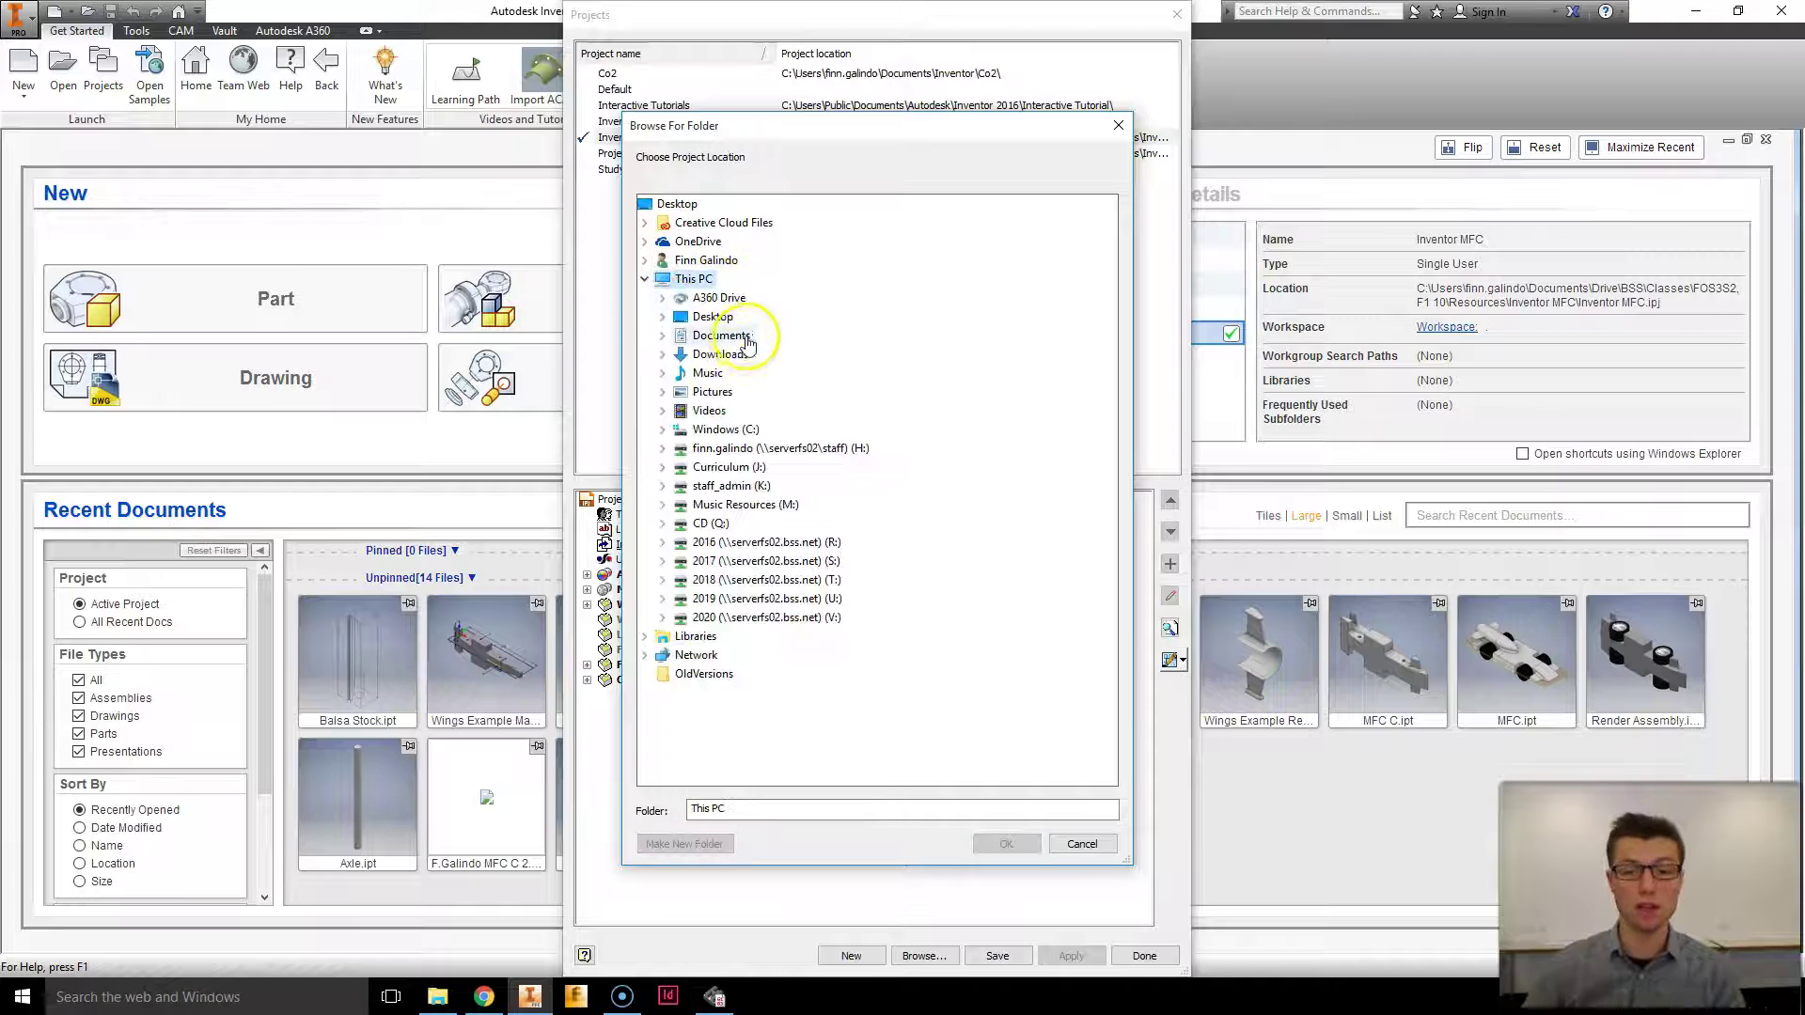
left_click(733, 449)
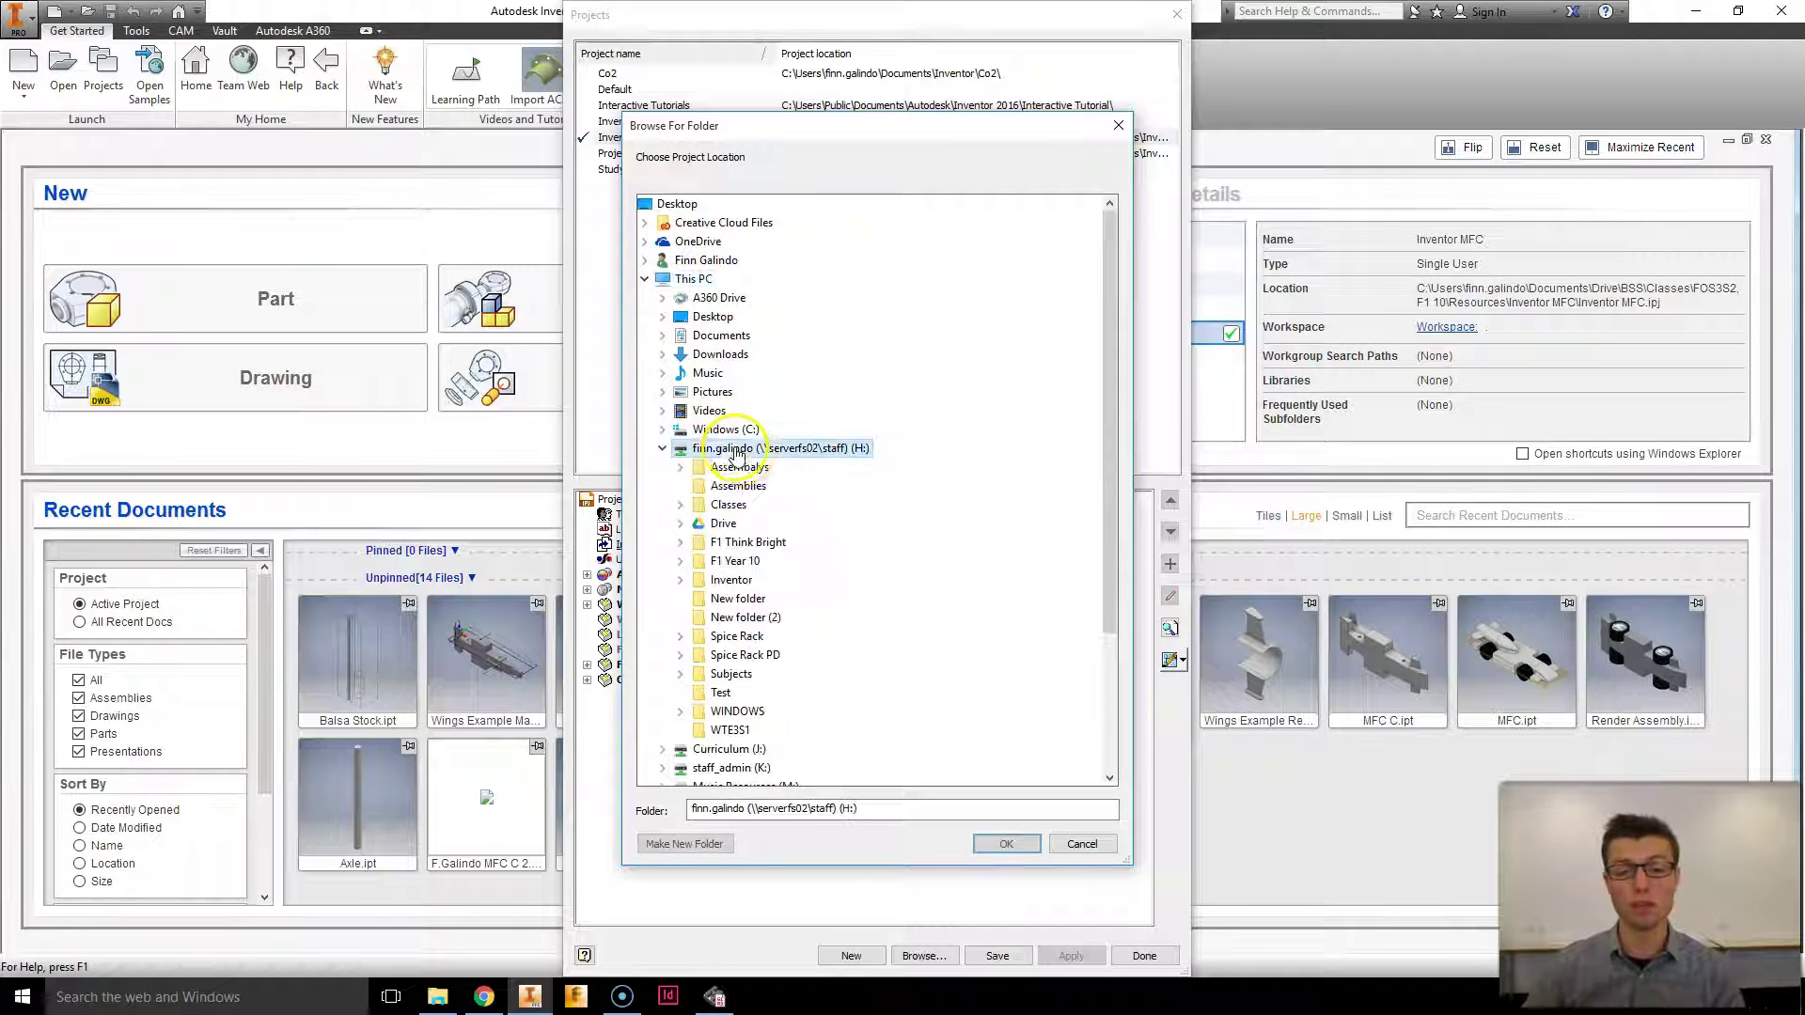
left_click(732, 674)
left_click(793, 731)
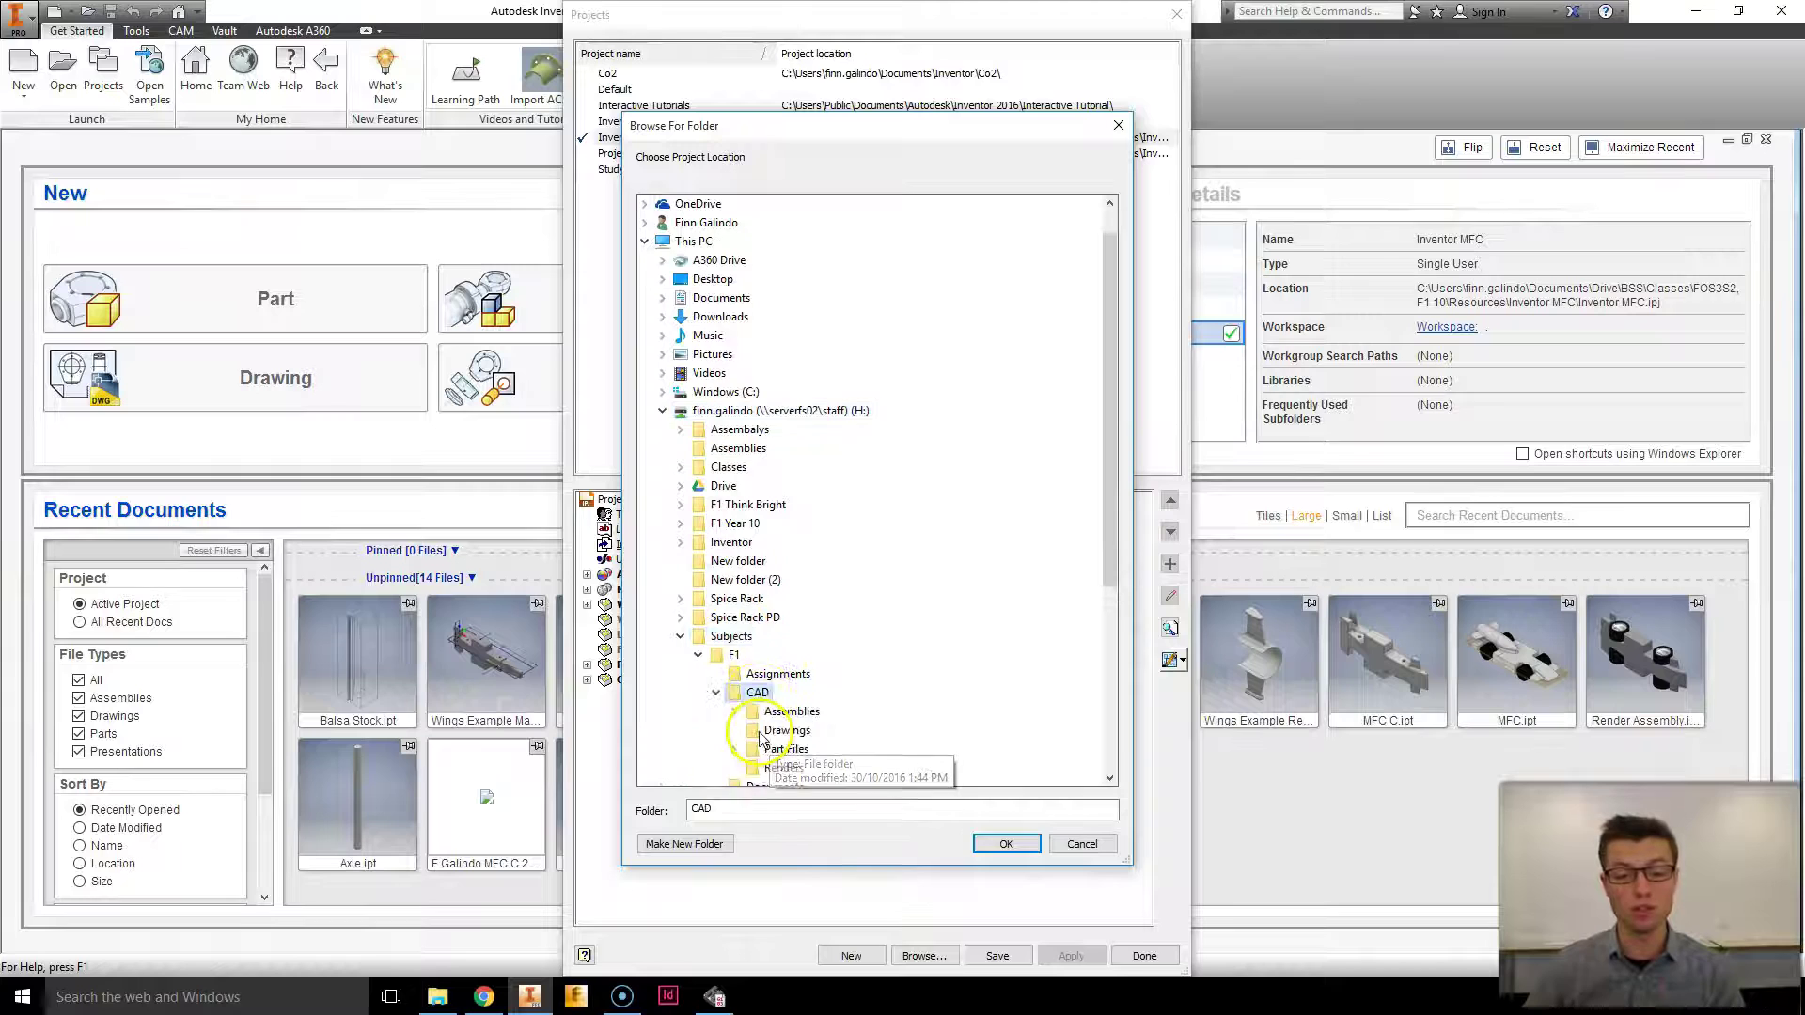
left_click(793, 711)
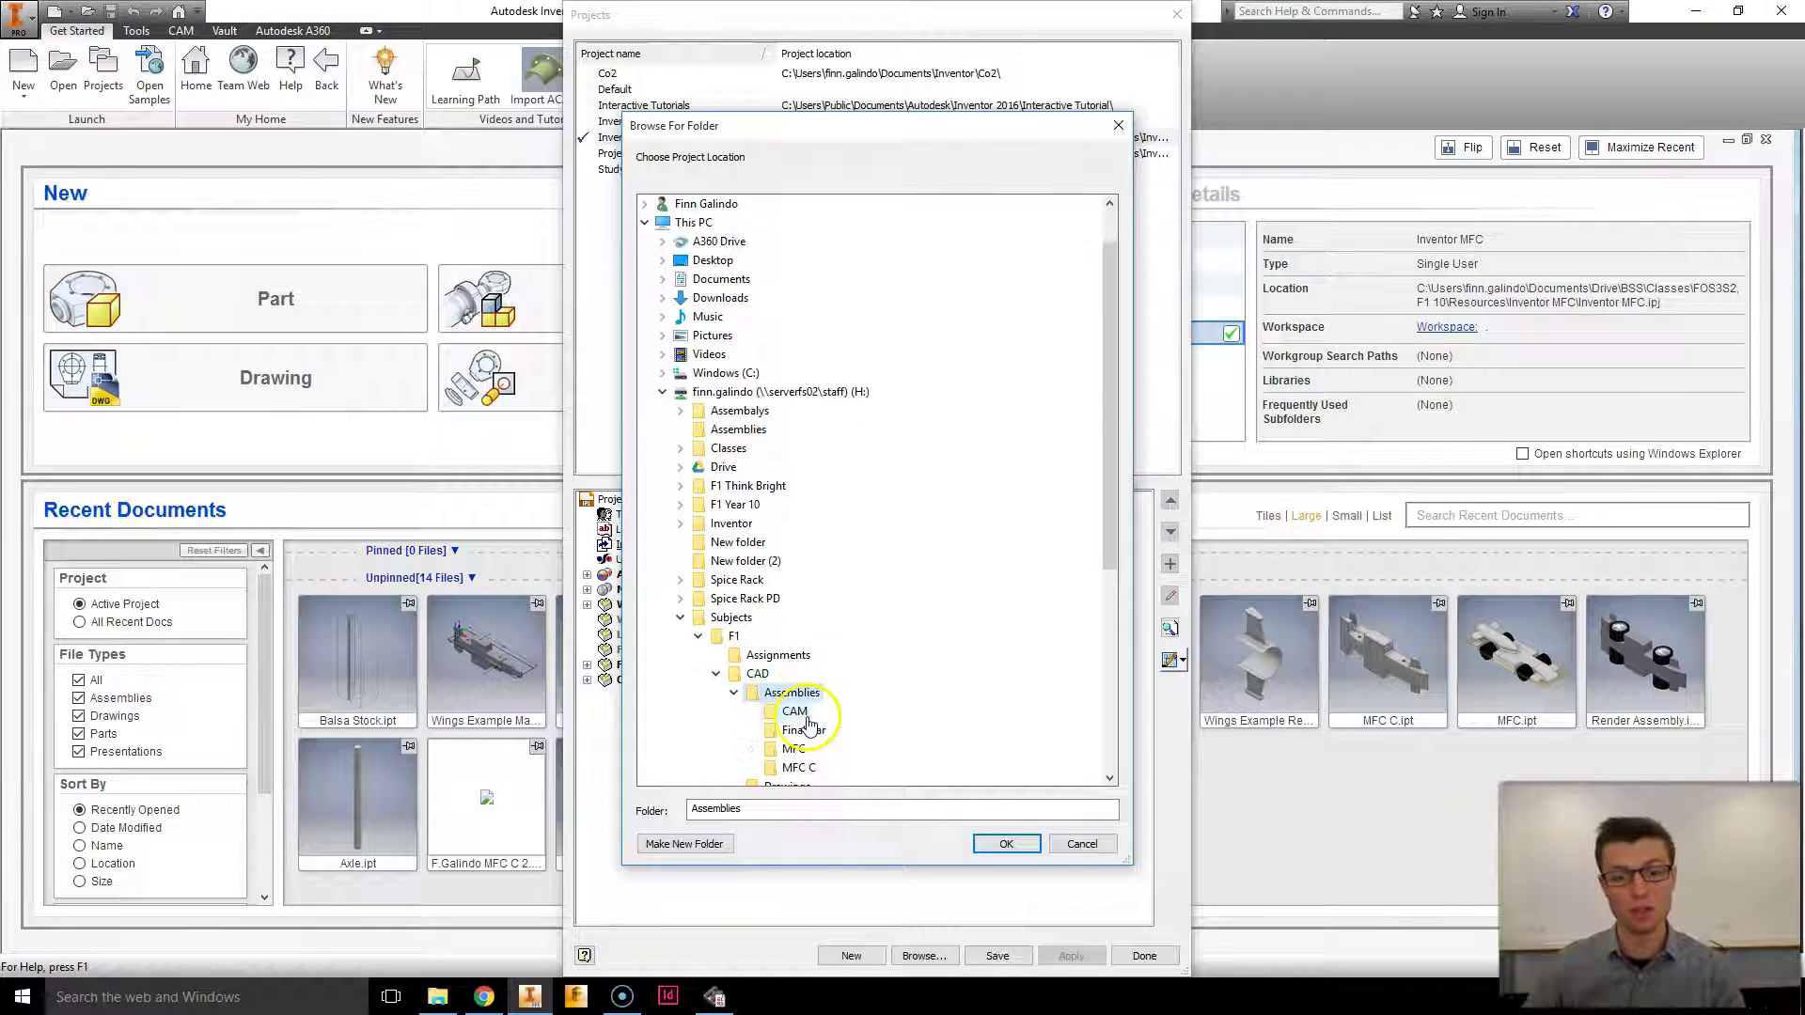
left_click(795, 713)
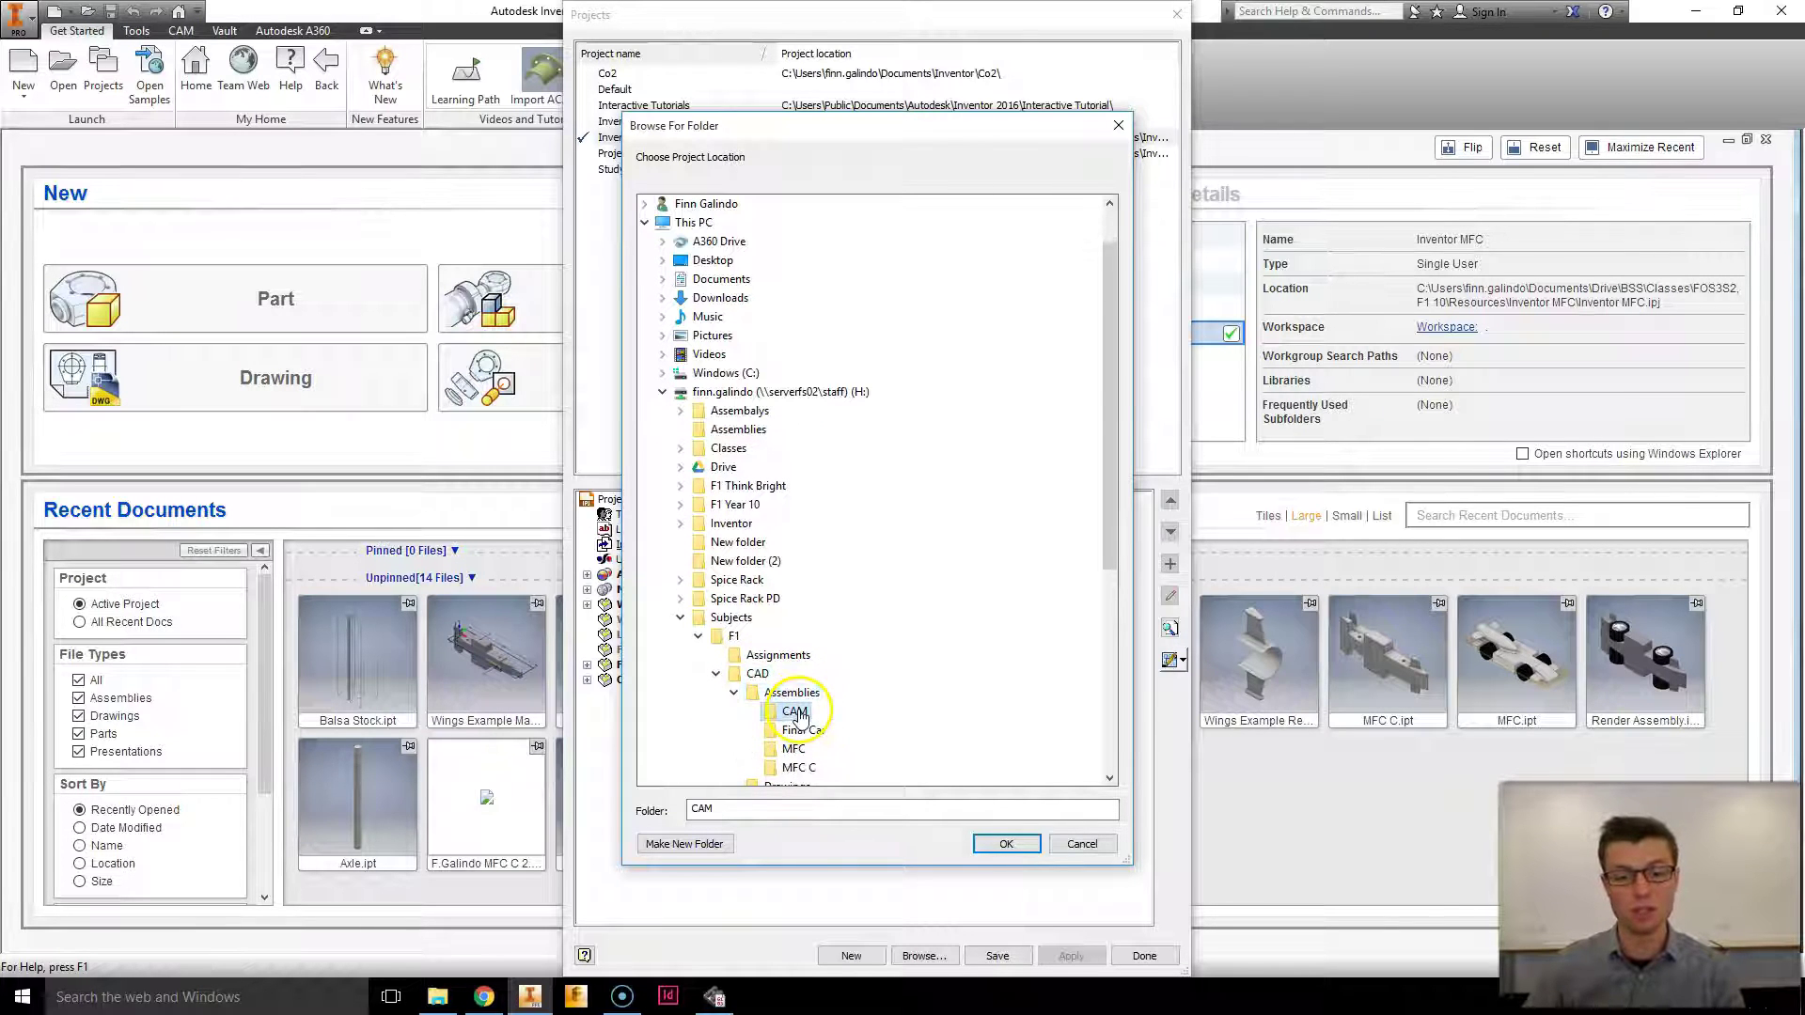
left_click(1006, 847)
Finish creating the CAM Tutorial project and close the project manager
left_click(968, 660)
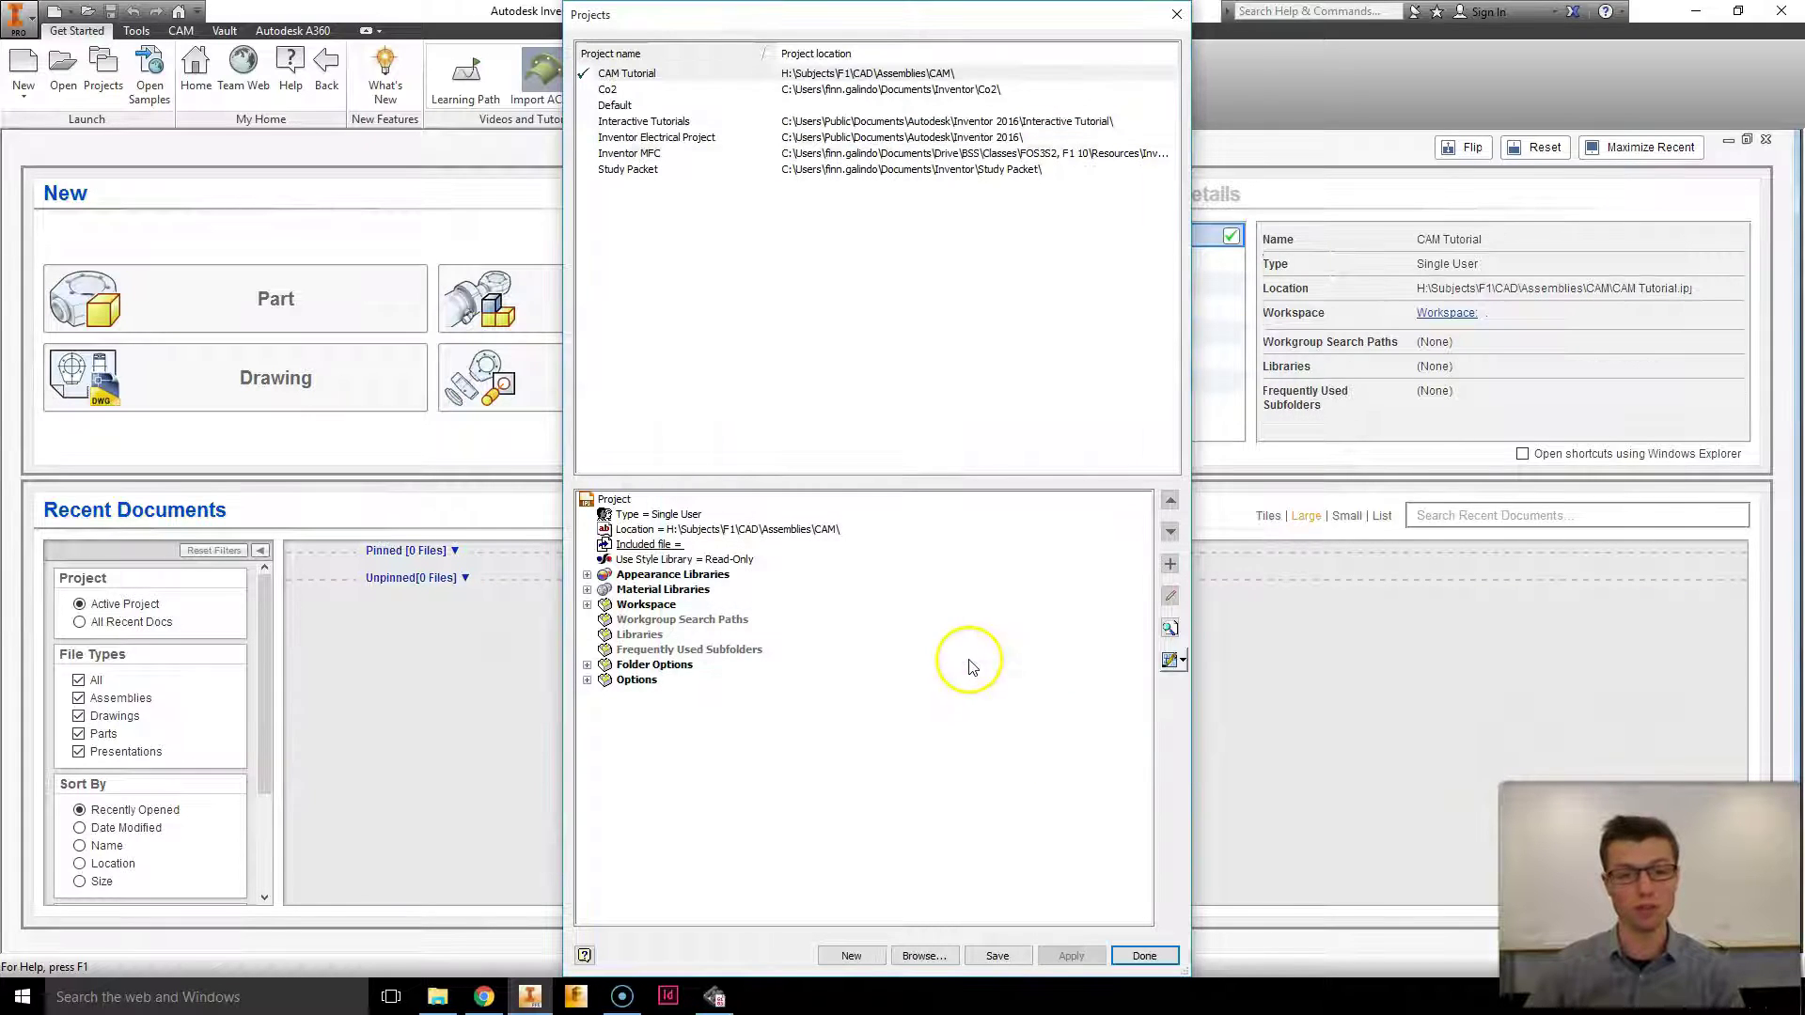
left_click(1175, 15)
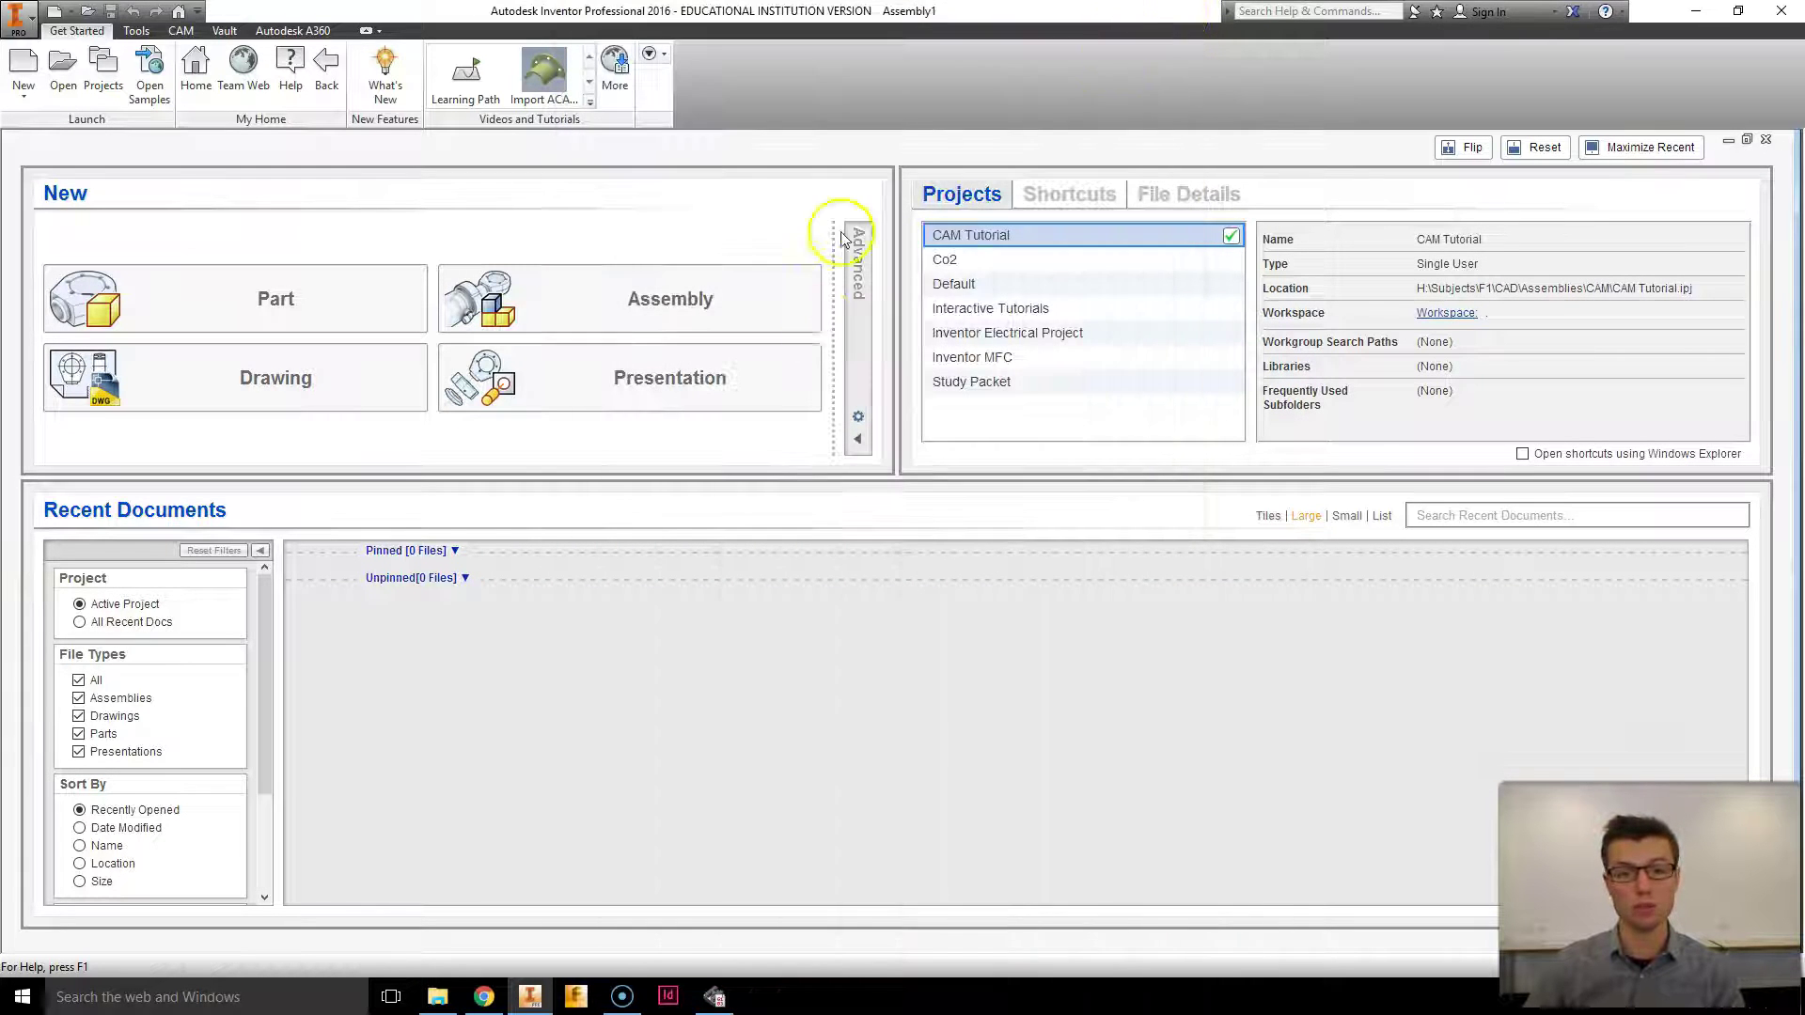
left_click(1087, 244)
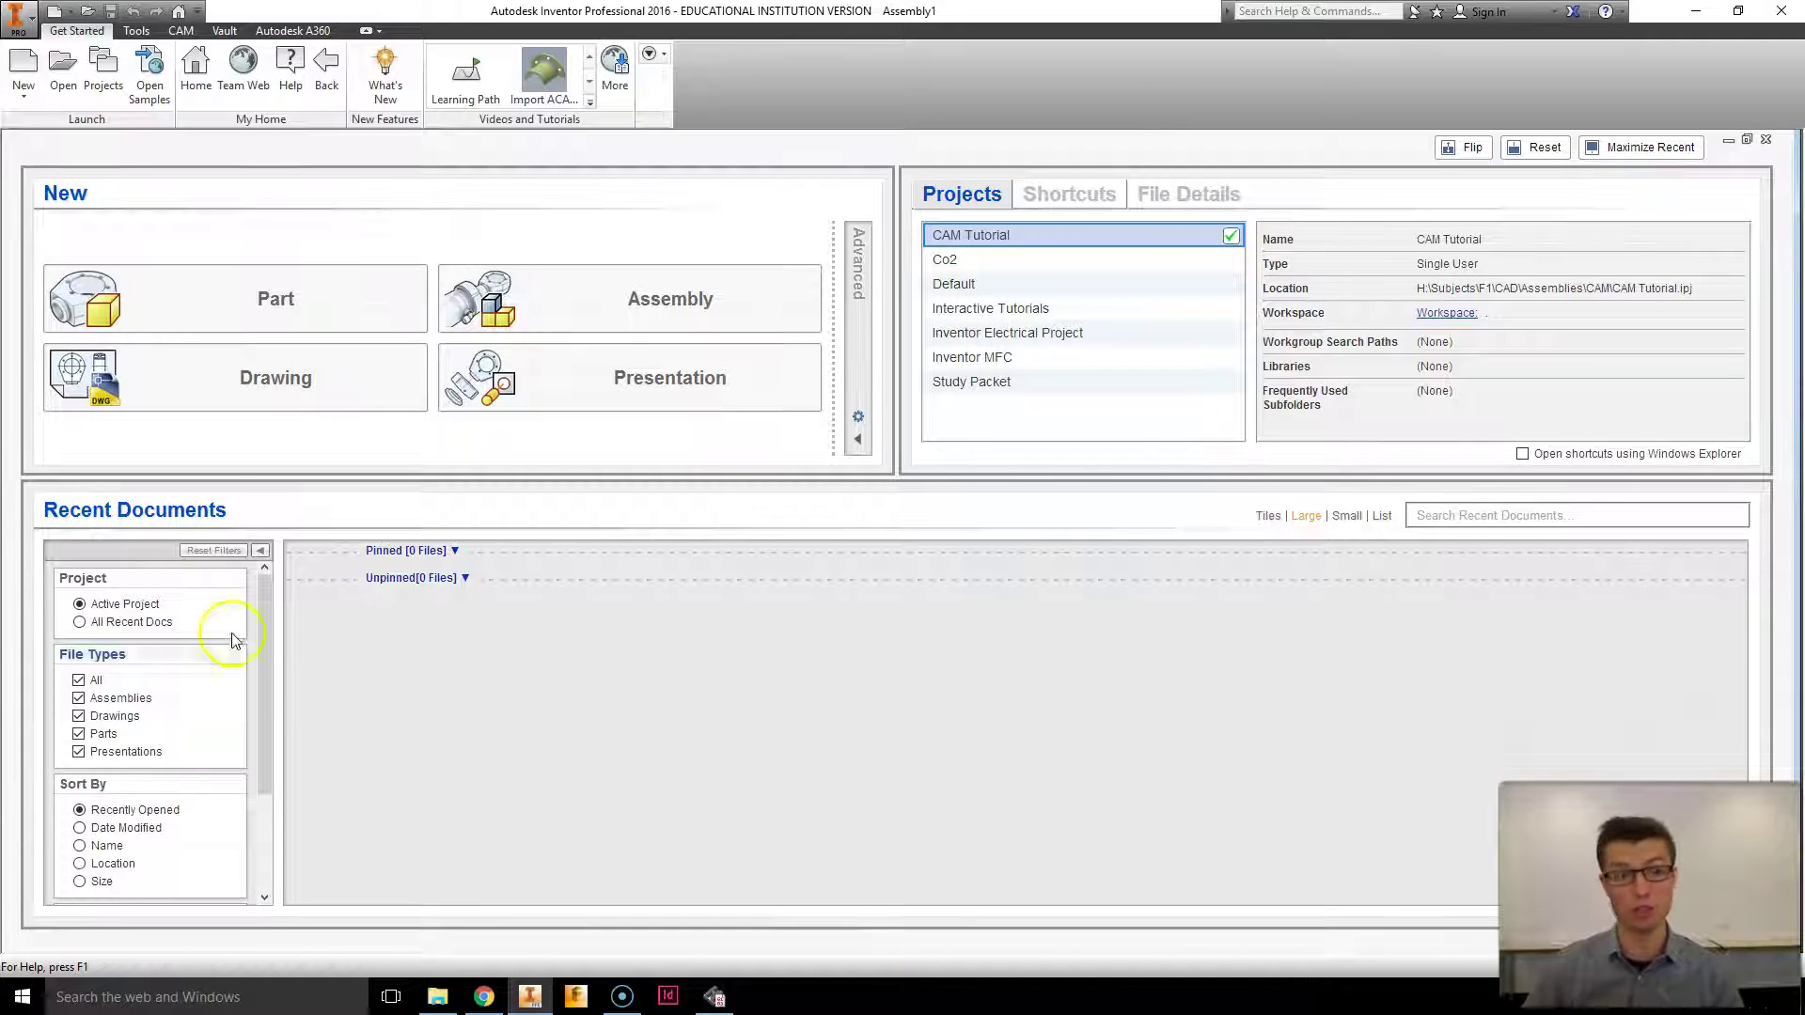
Start a new assembly and place one Wings Example Manufacture part grounded at the origin
left_click(553, 318)
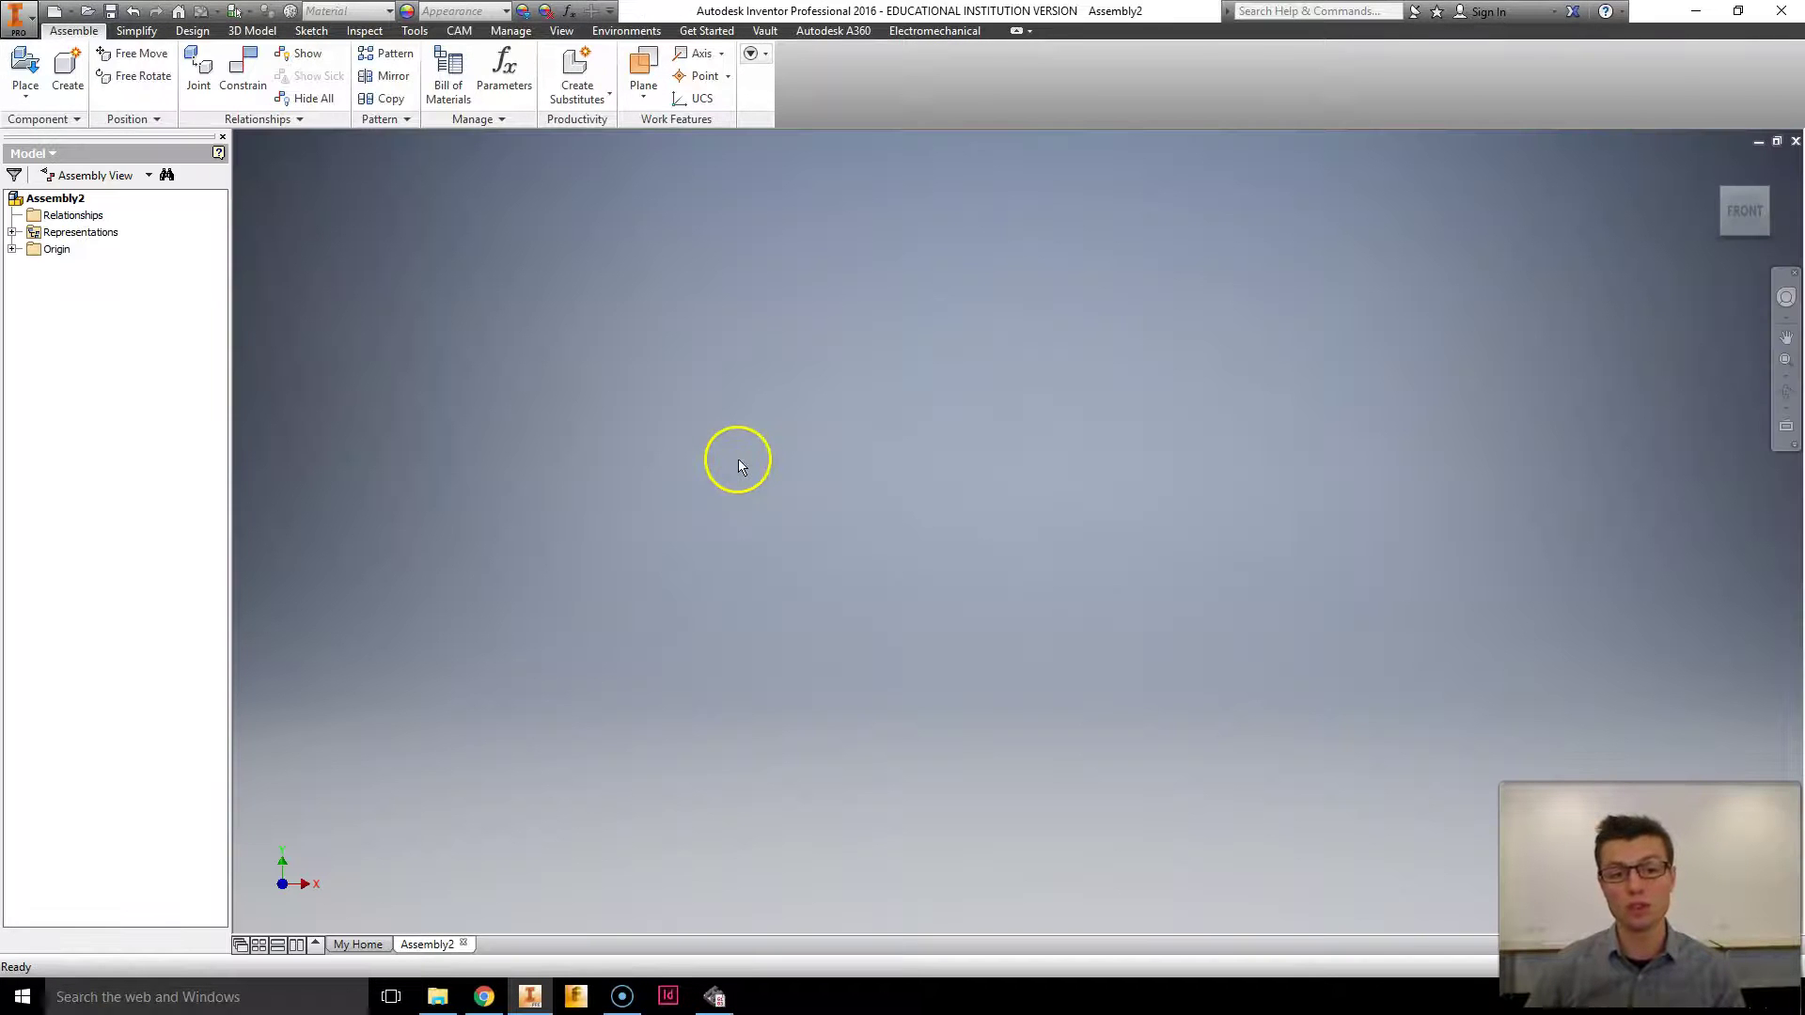
left_click(26, 66)
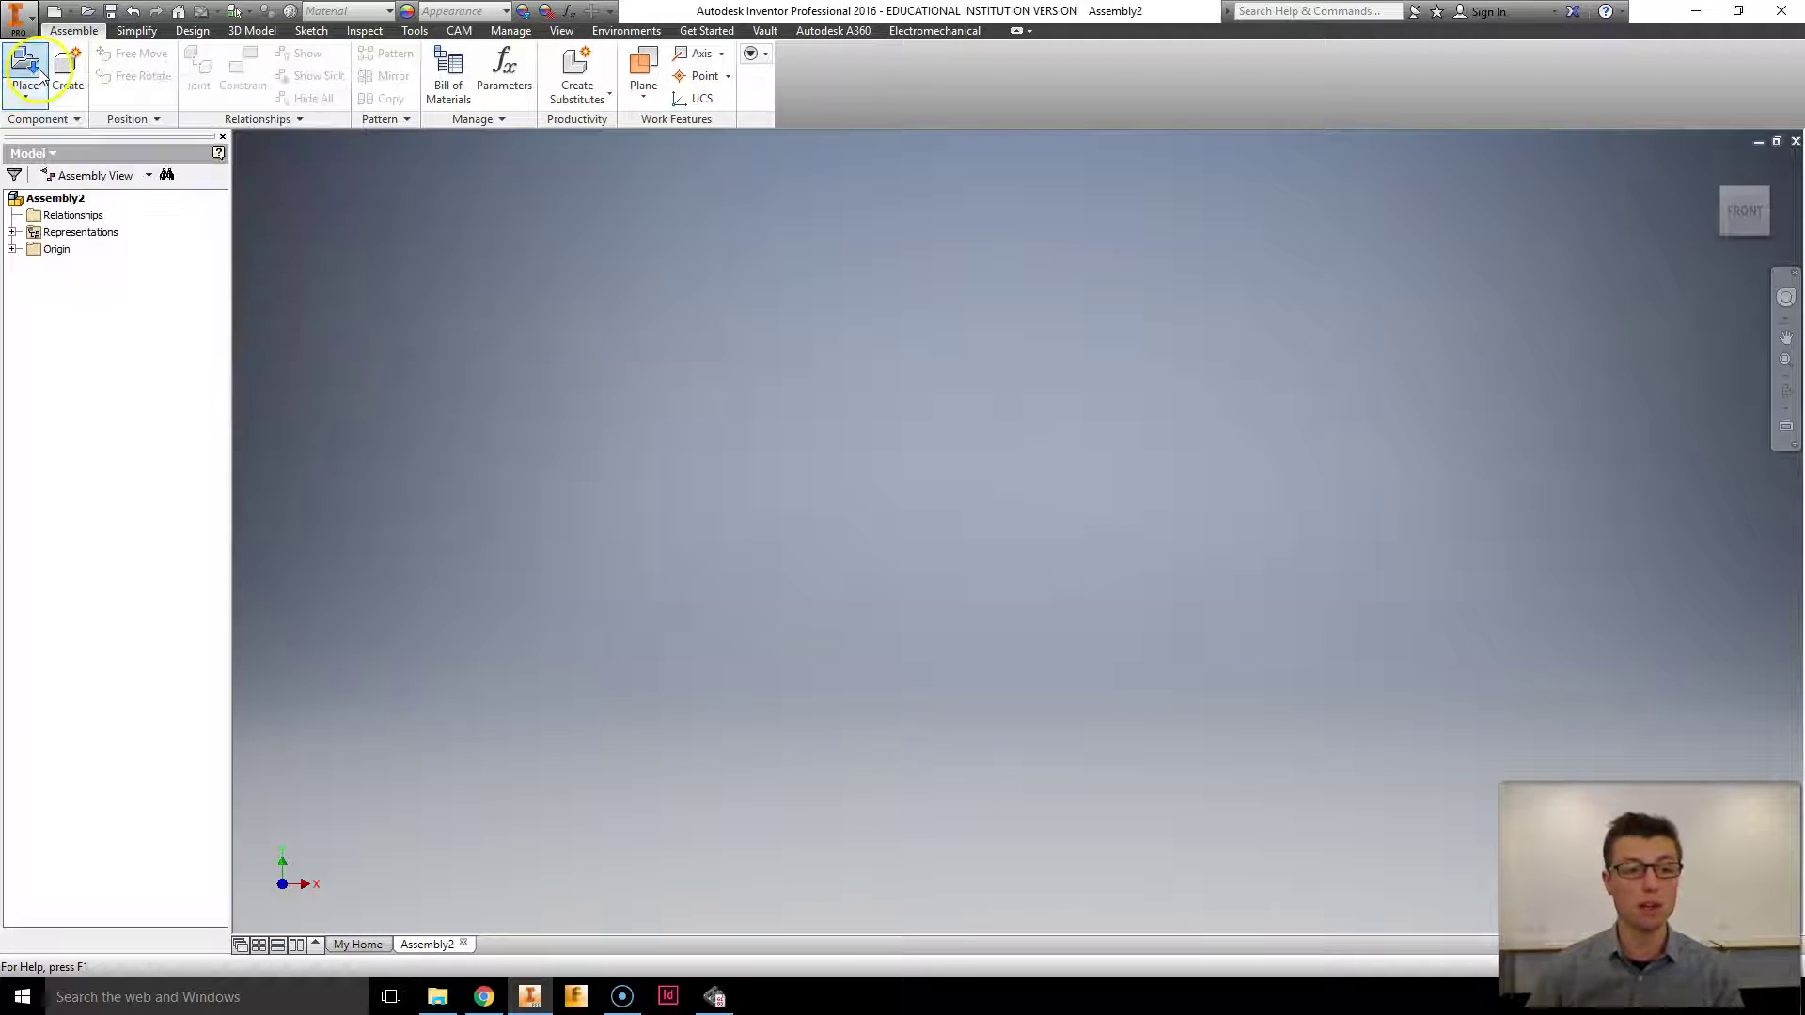
left_click(522, 367)
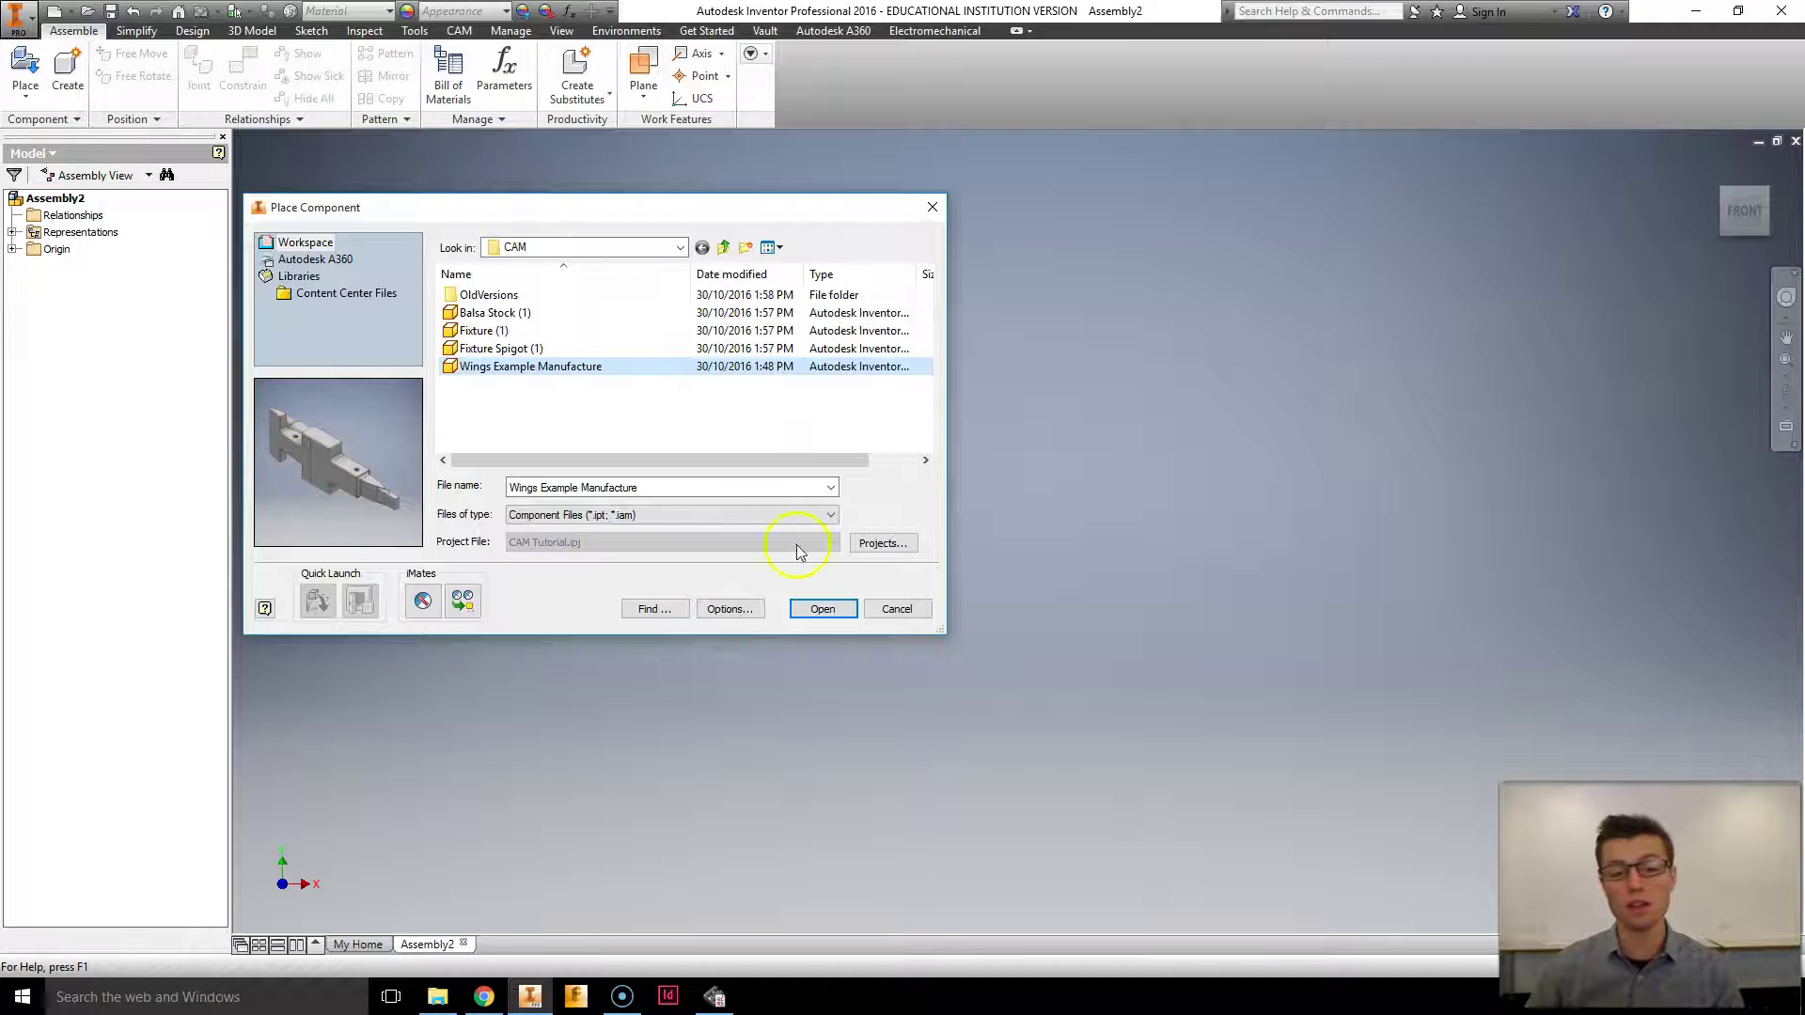
left_click(821, 611)
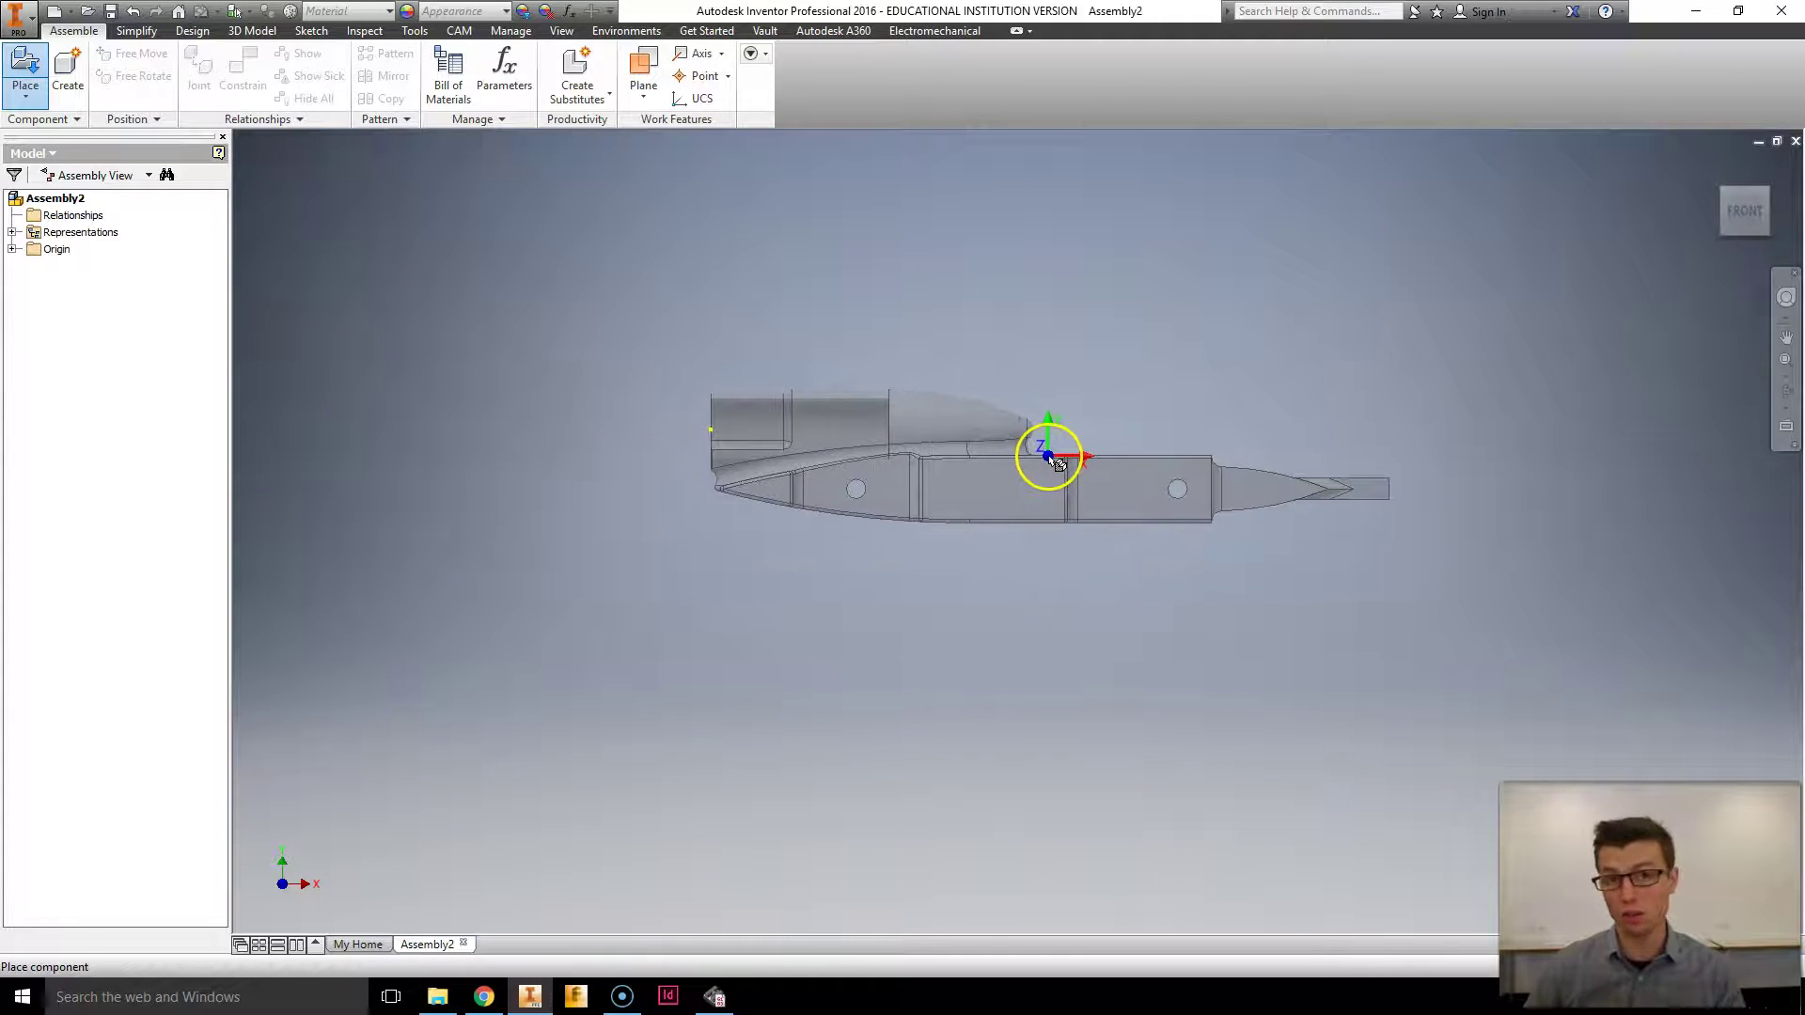
right_click(850, 416)
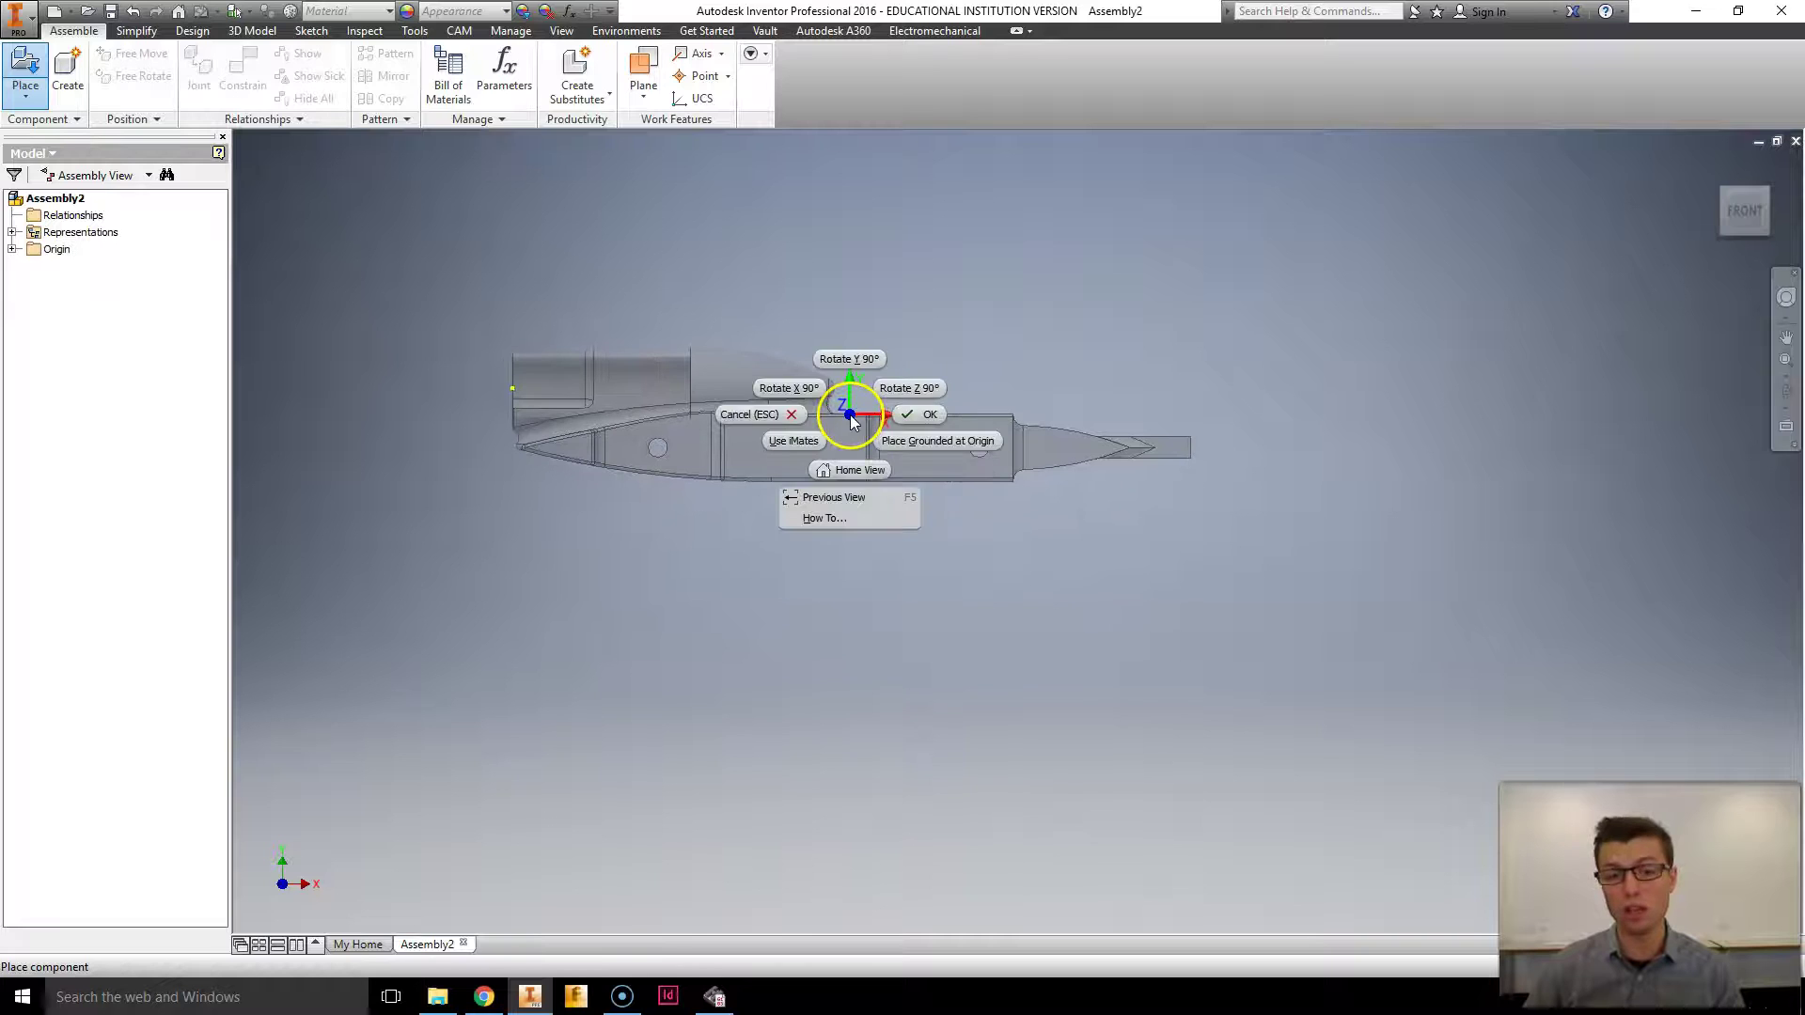
left_click(915, 442)
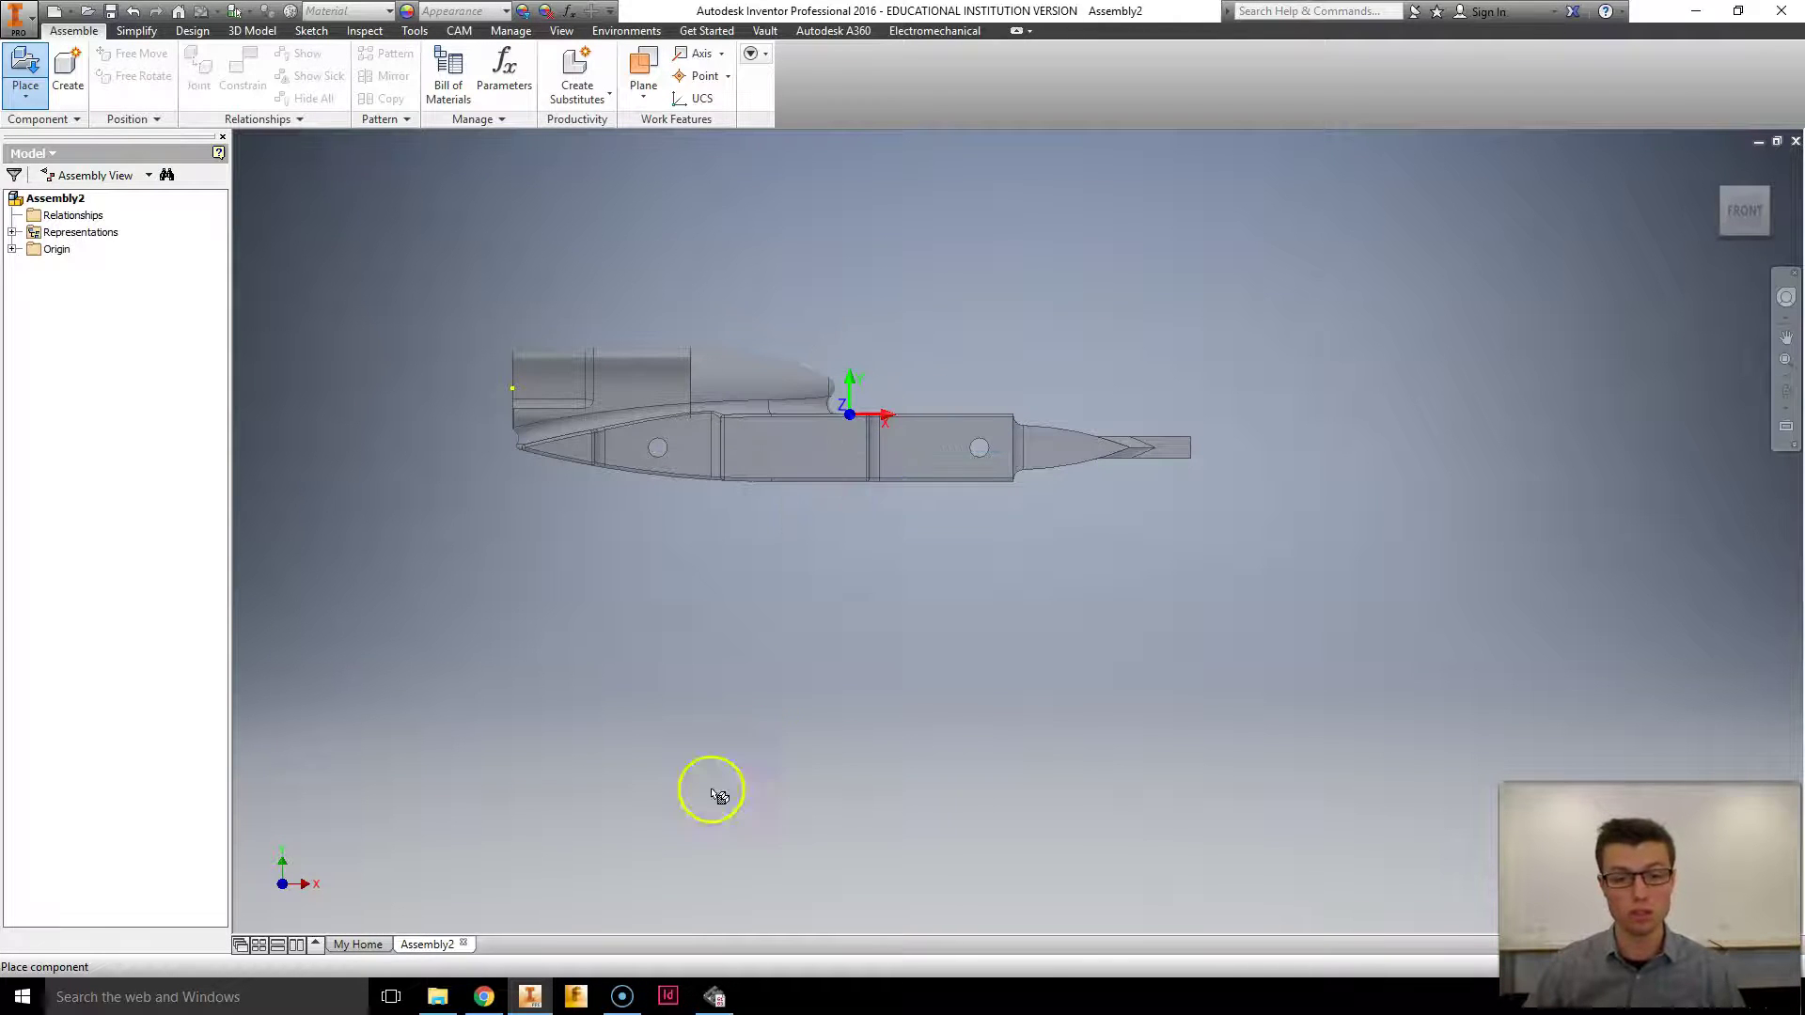
right_click(553, 669)
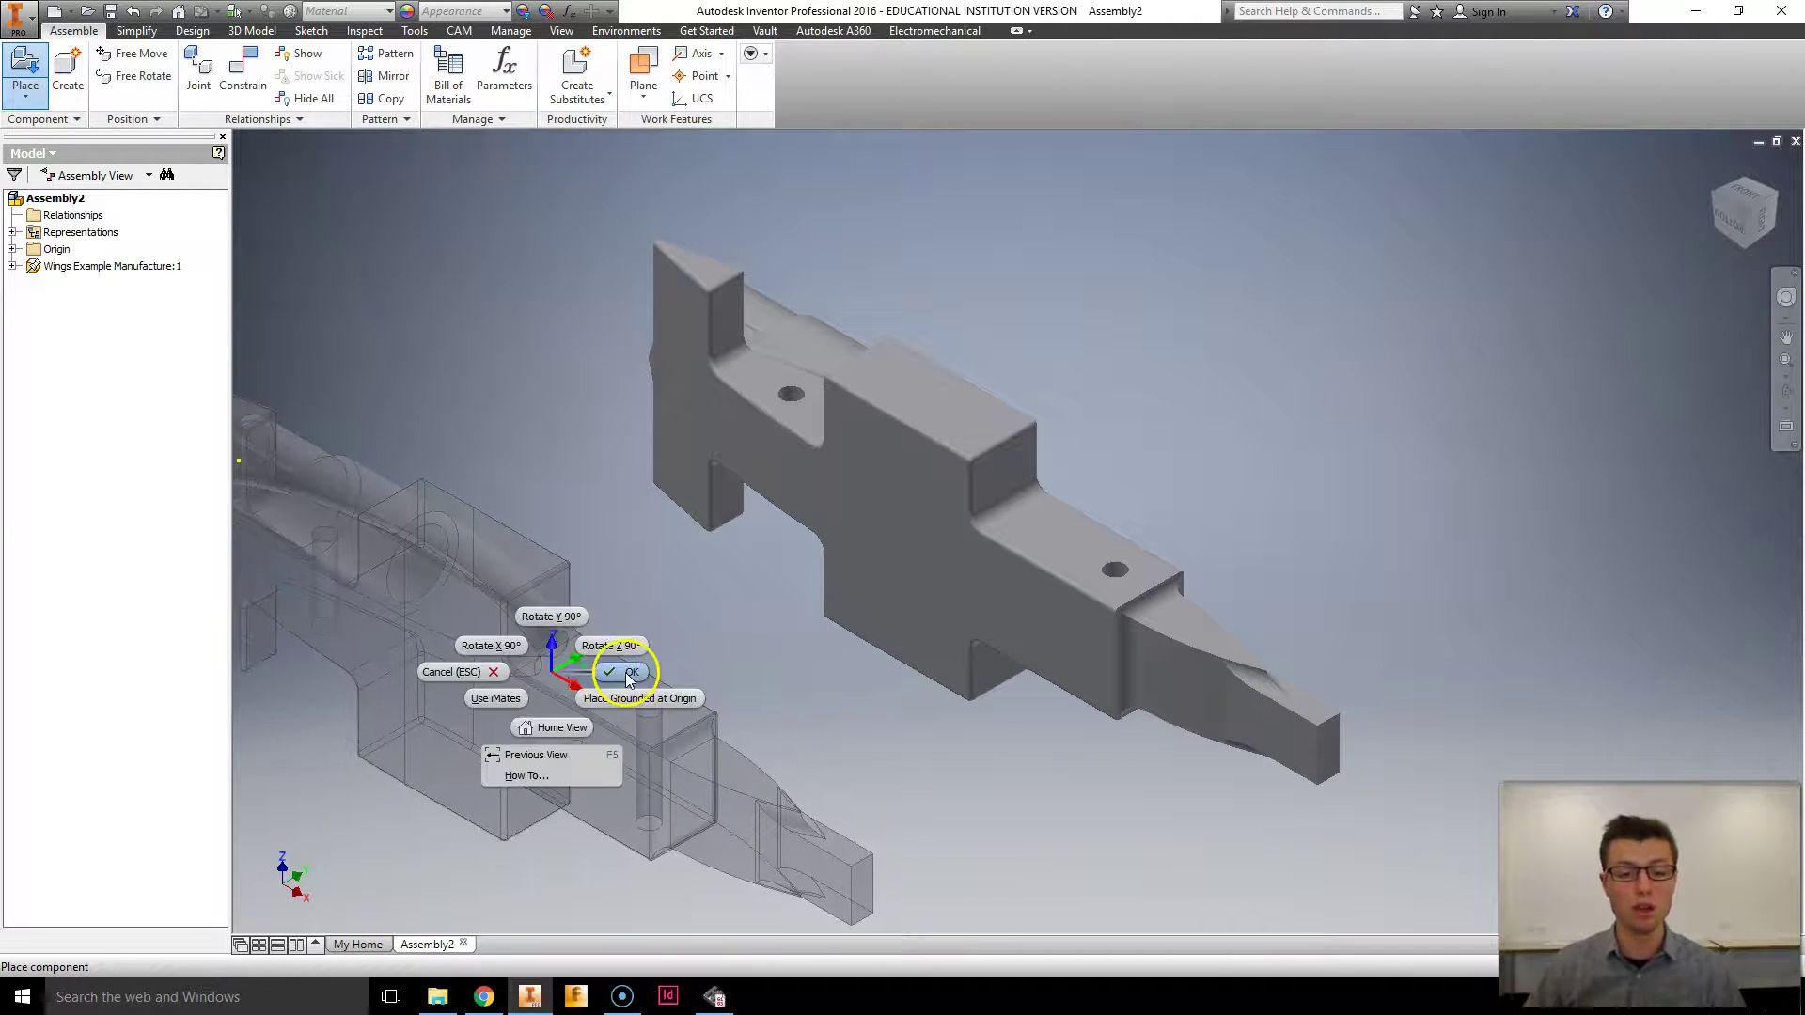
left_click(629, 673)
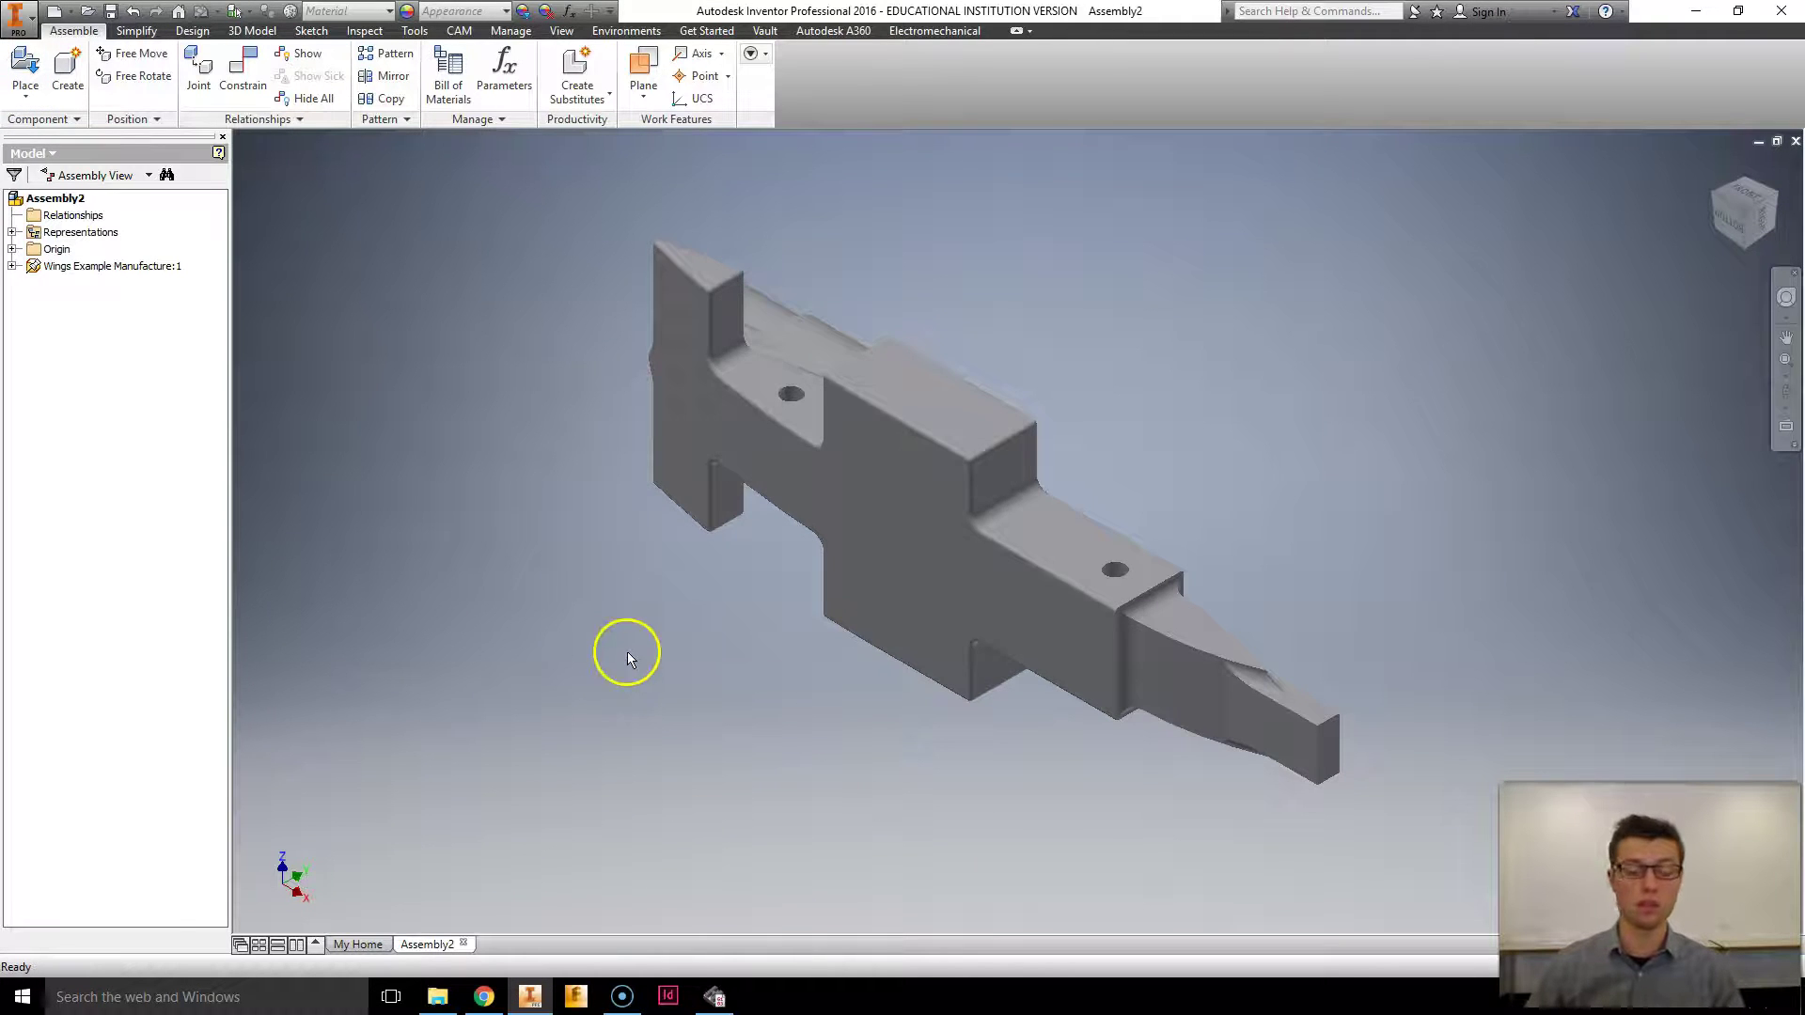
Place one Balsa Stock (1) part, rotated 90° about Y, beside the car body and parallel to it
scroll(778, 536, "down", 3)
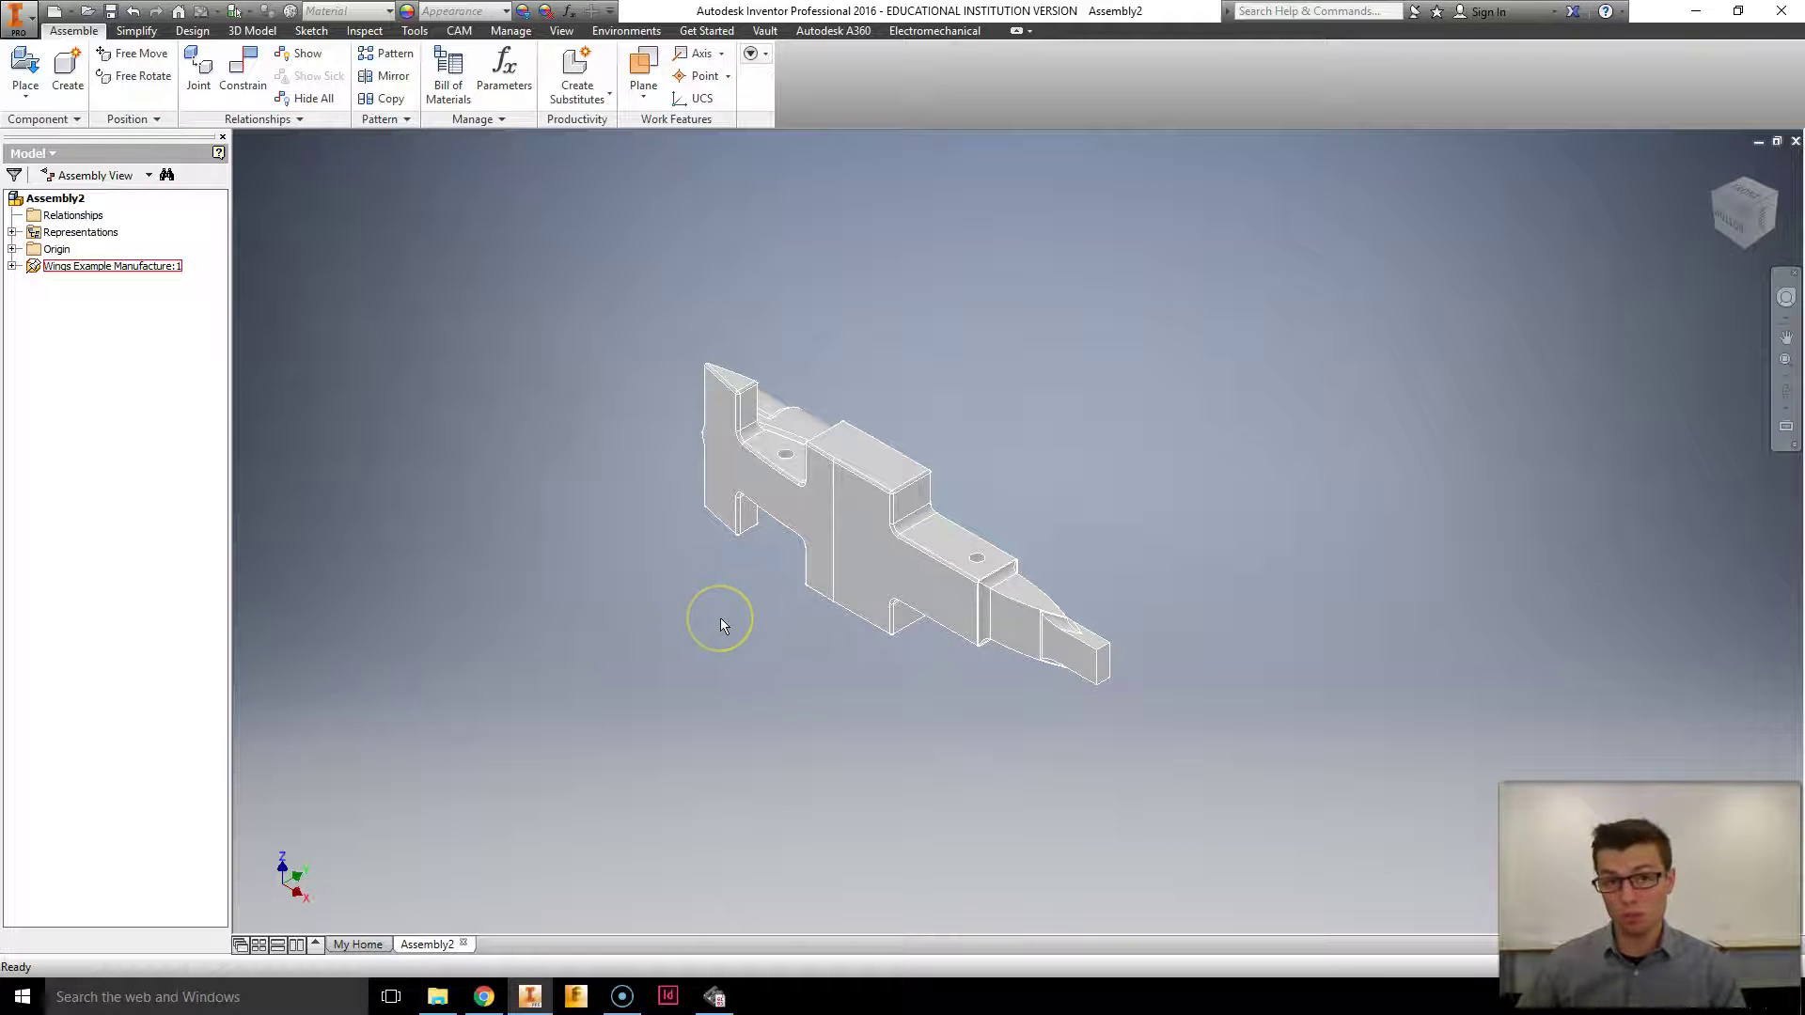
left_click(652, 607)
left_click(40, 64)
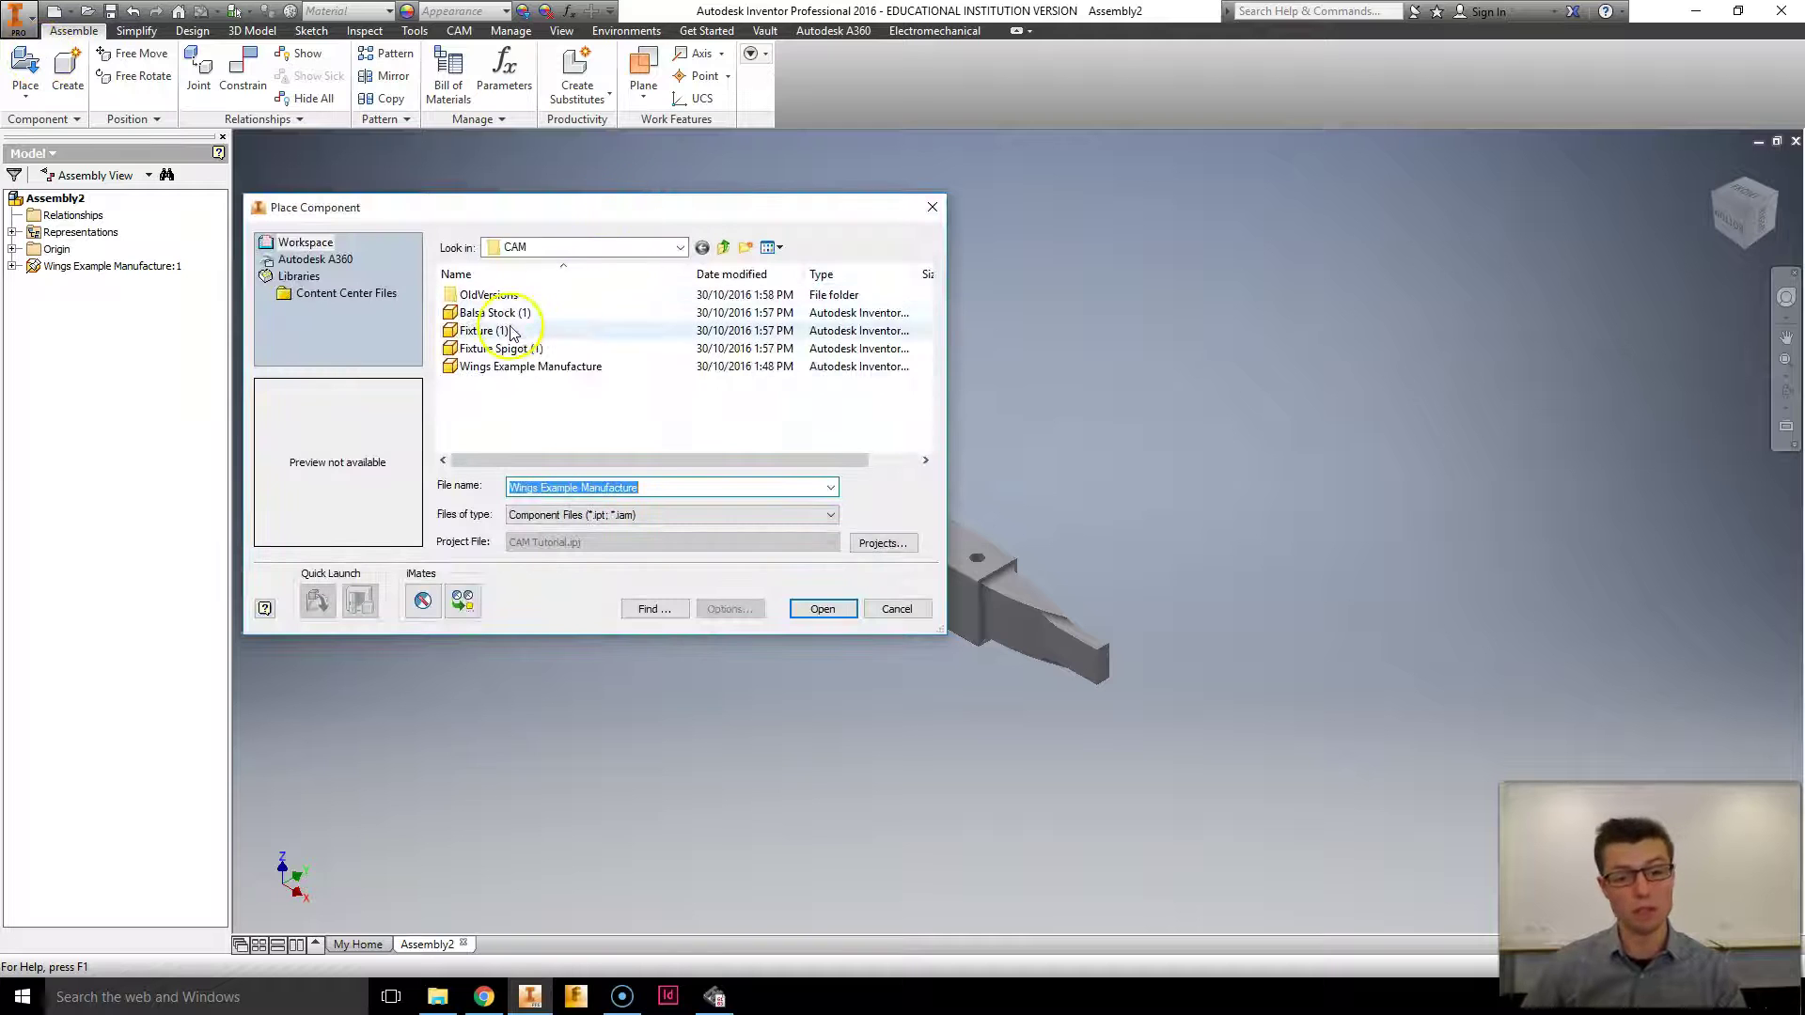
left_click(510, 314)
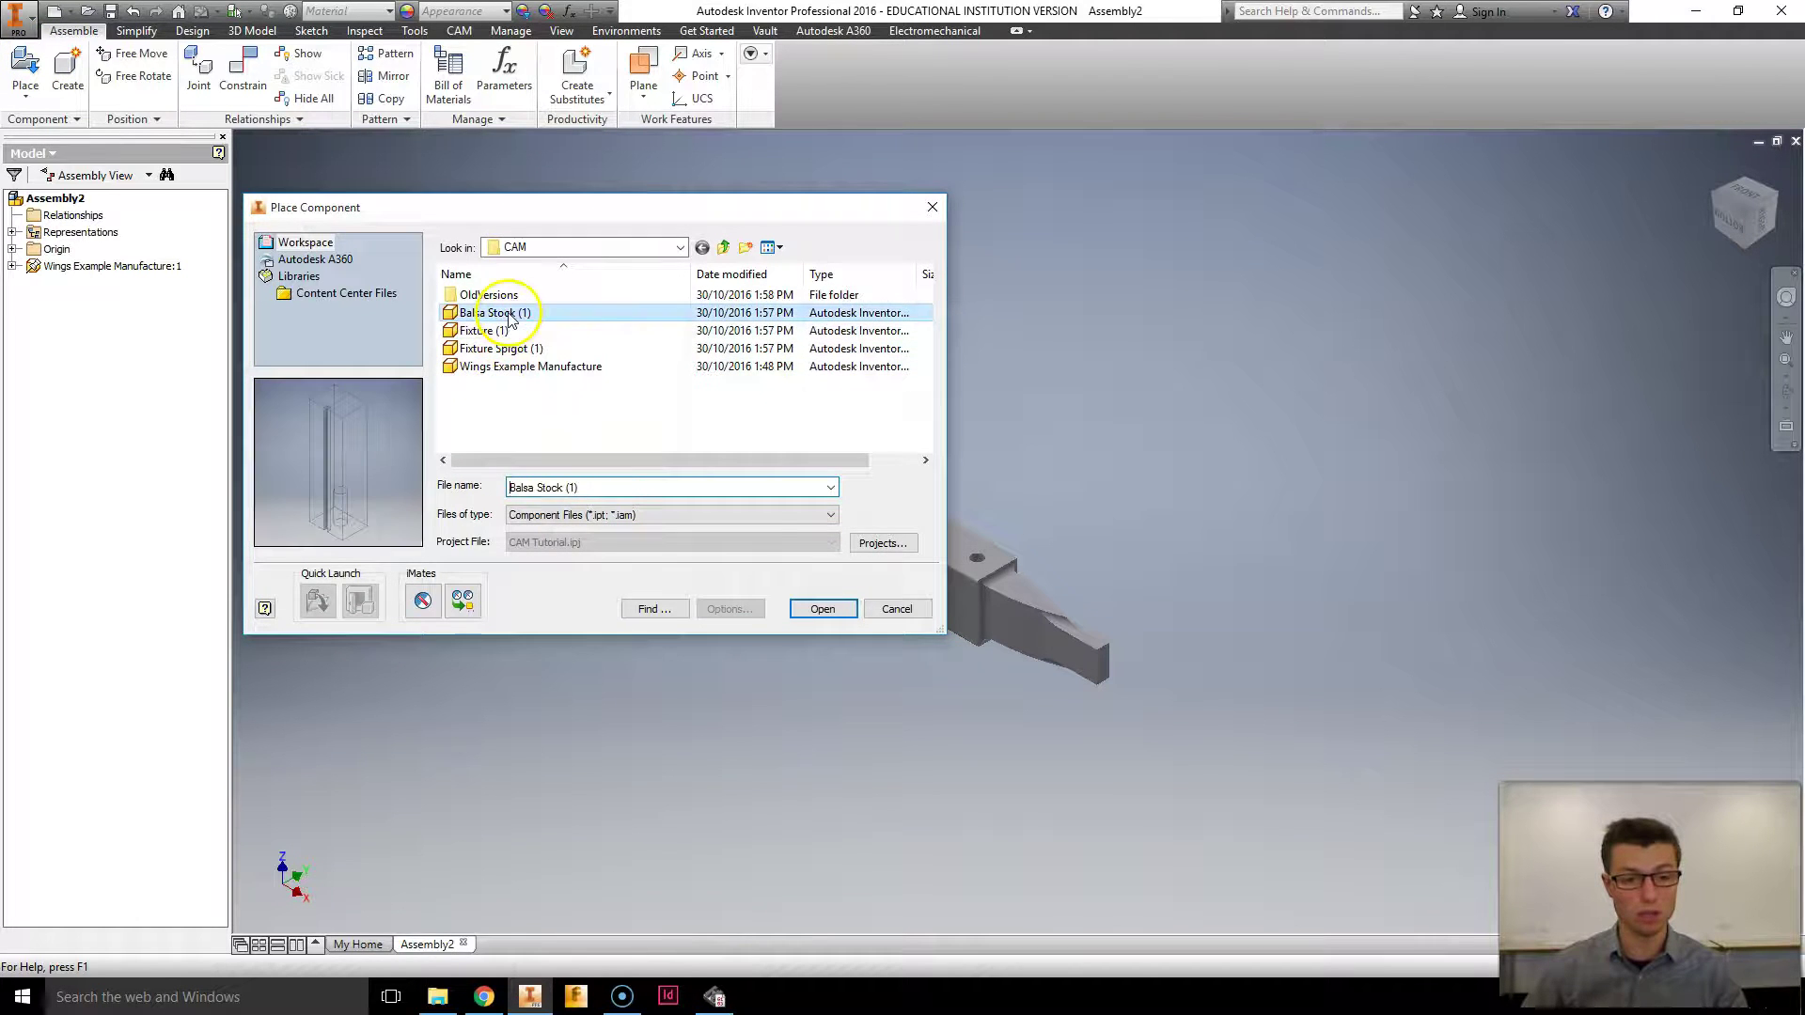
left_click(819, 608)
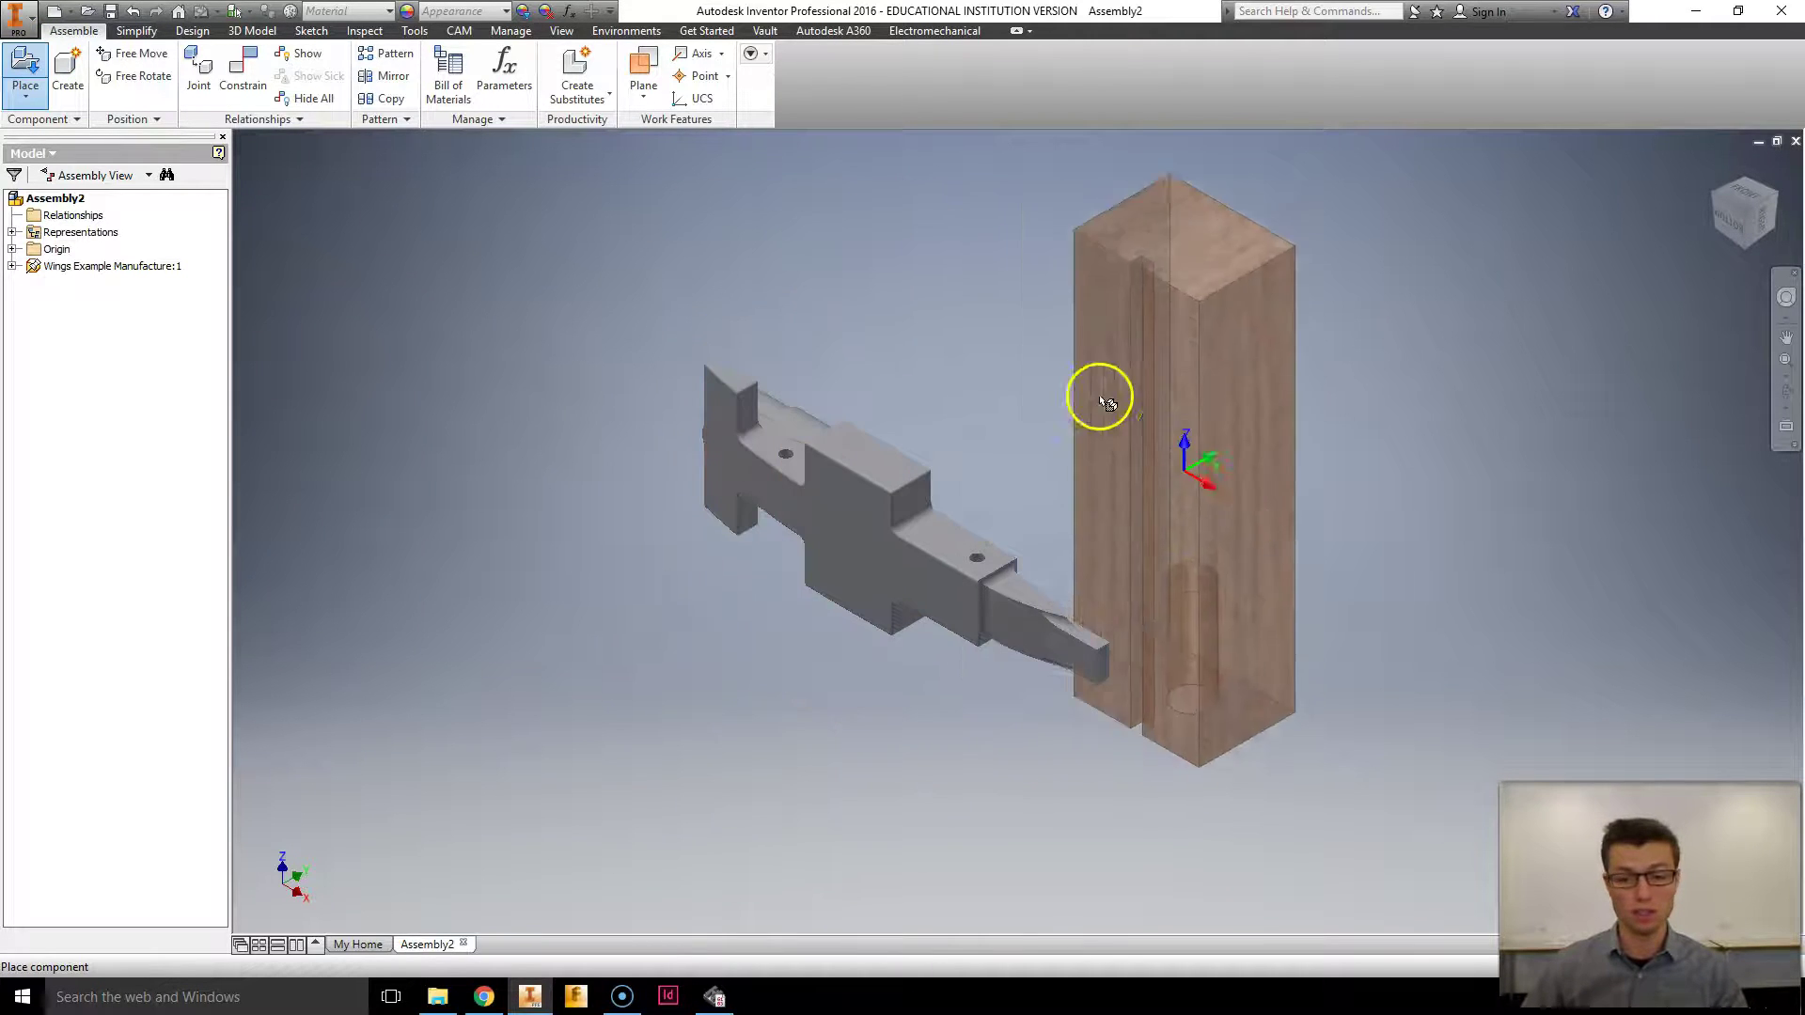
left_click(1744, 200)
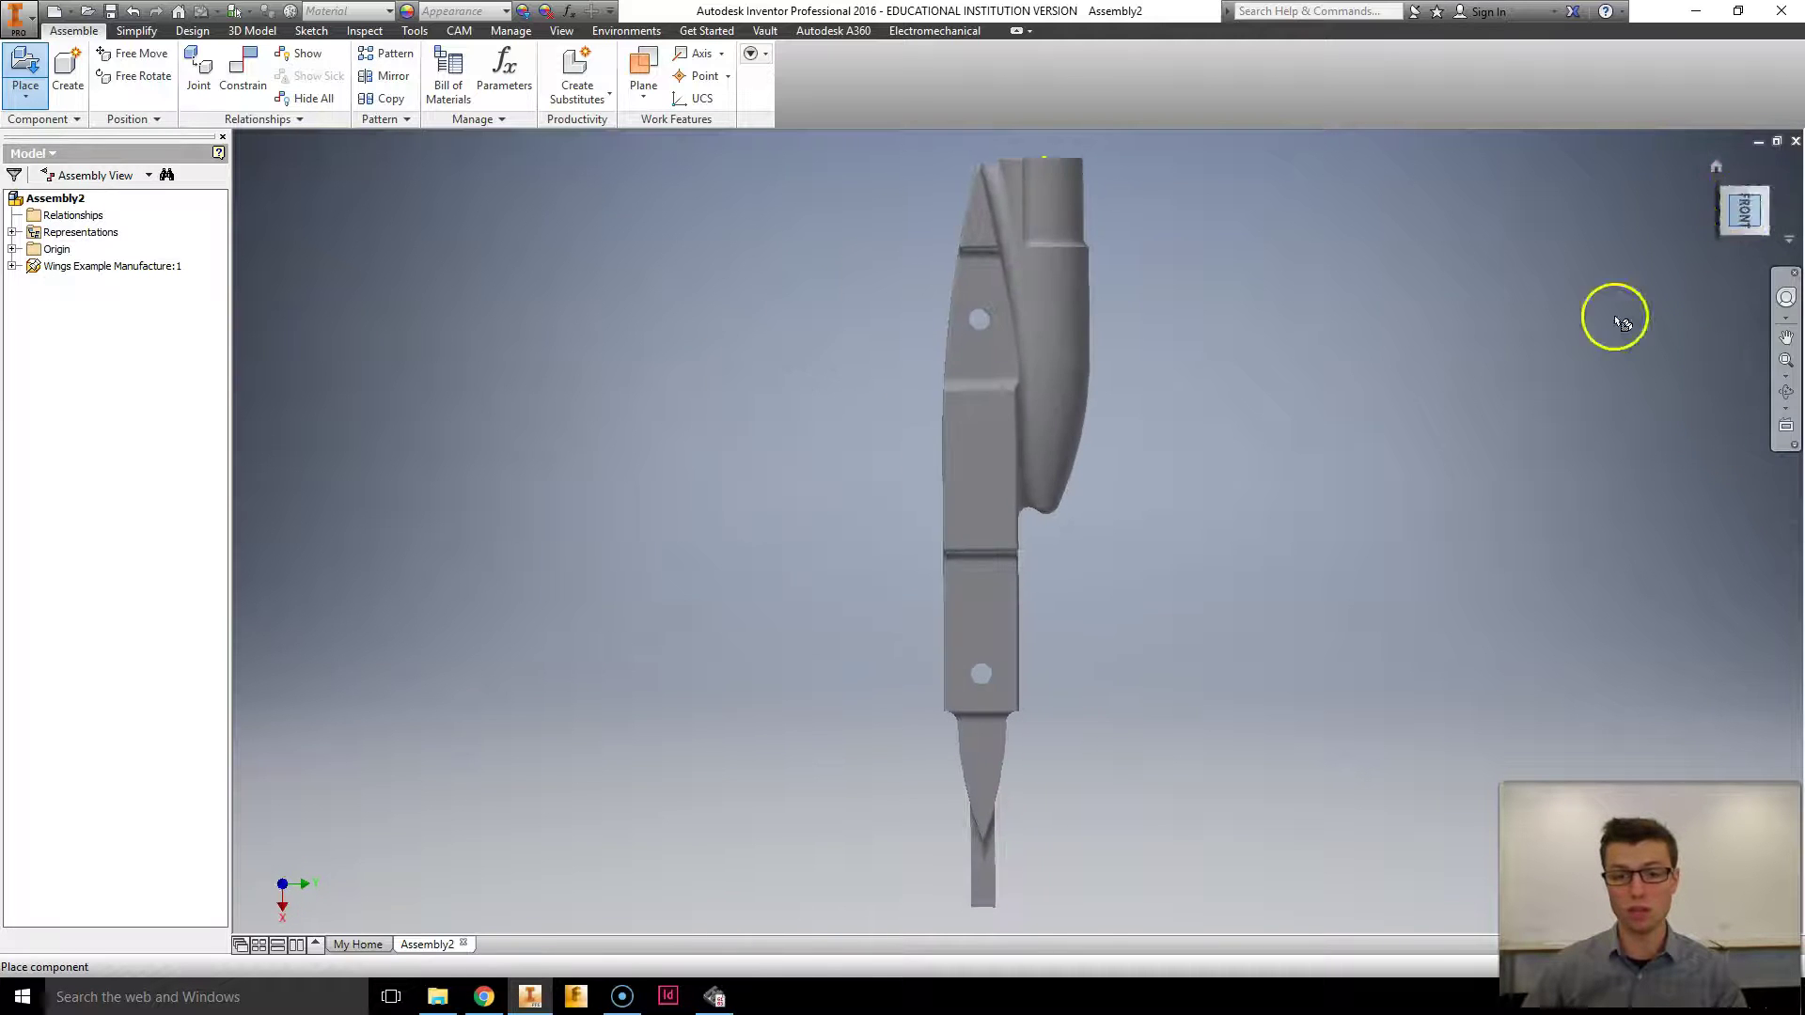
scroll(1302, 504, "down", 2)
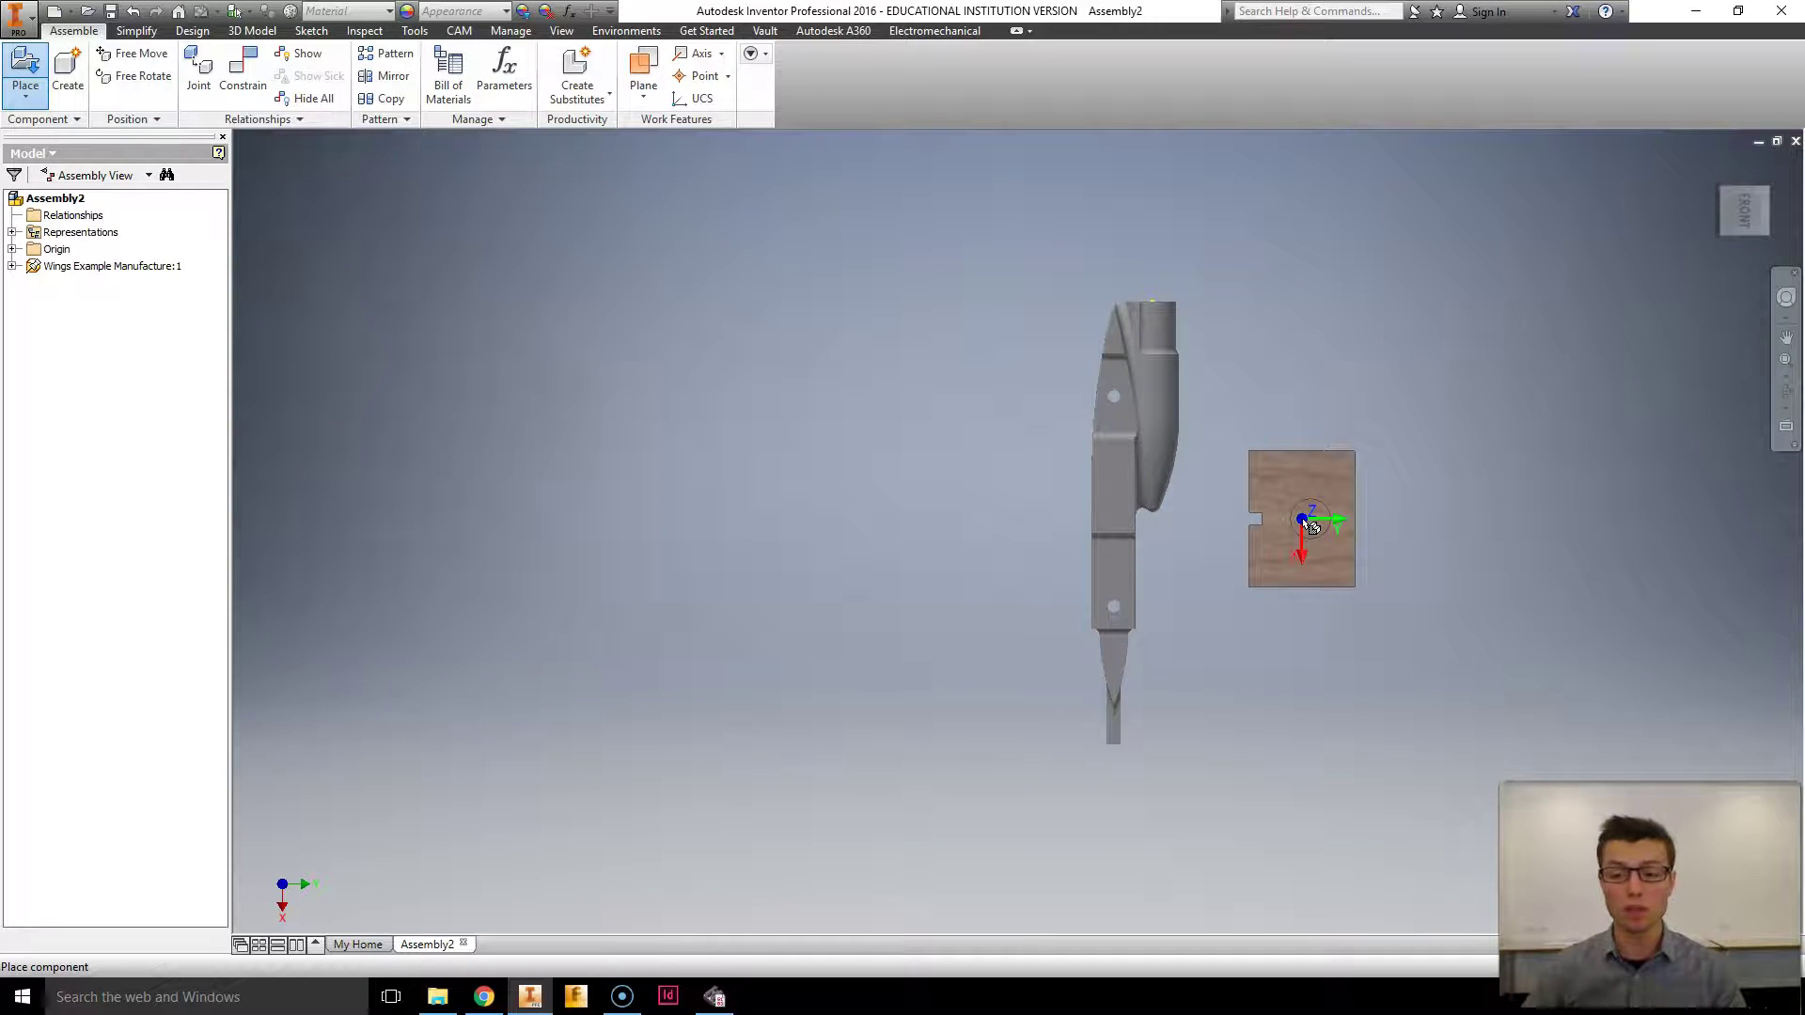
right_click(1304, 520)
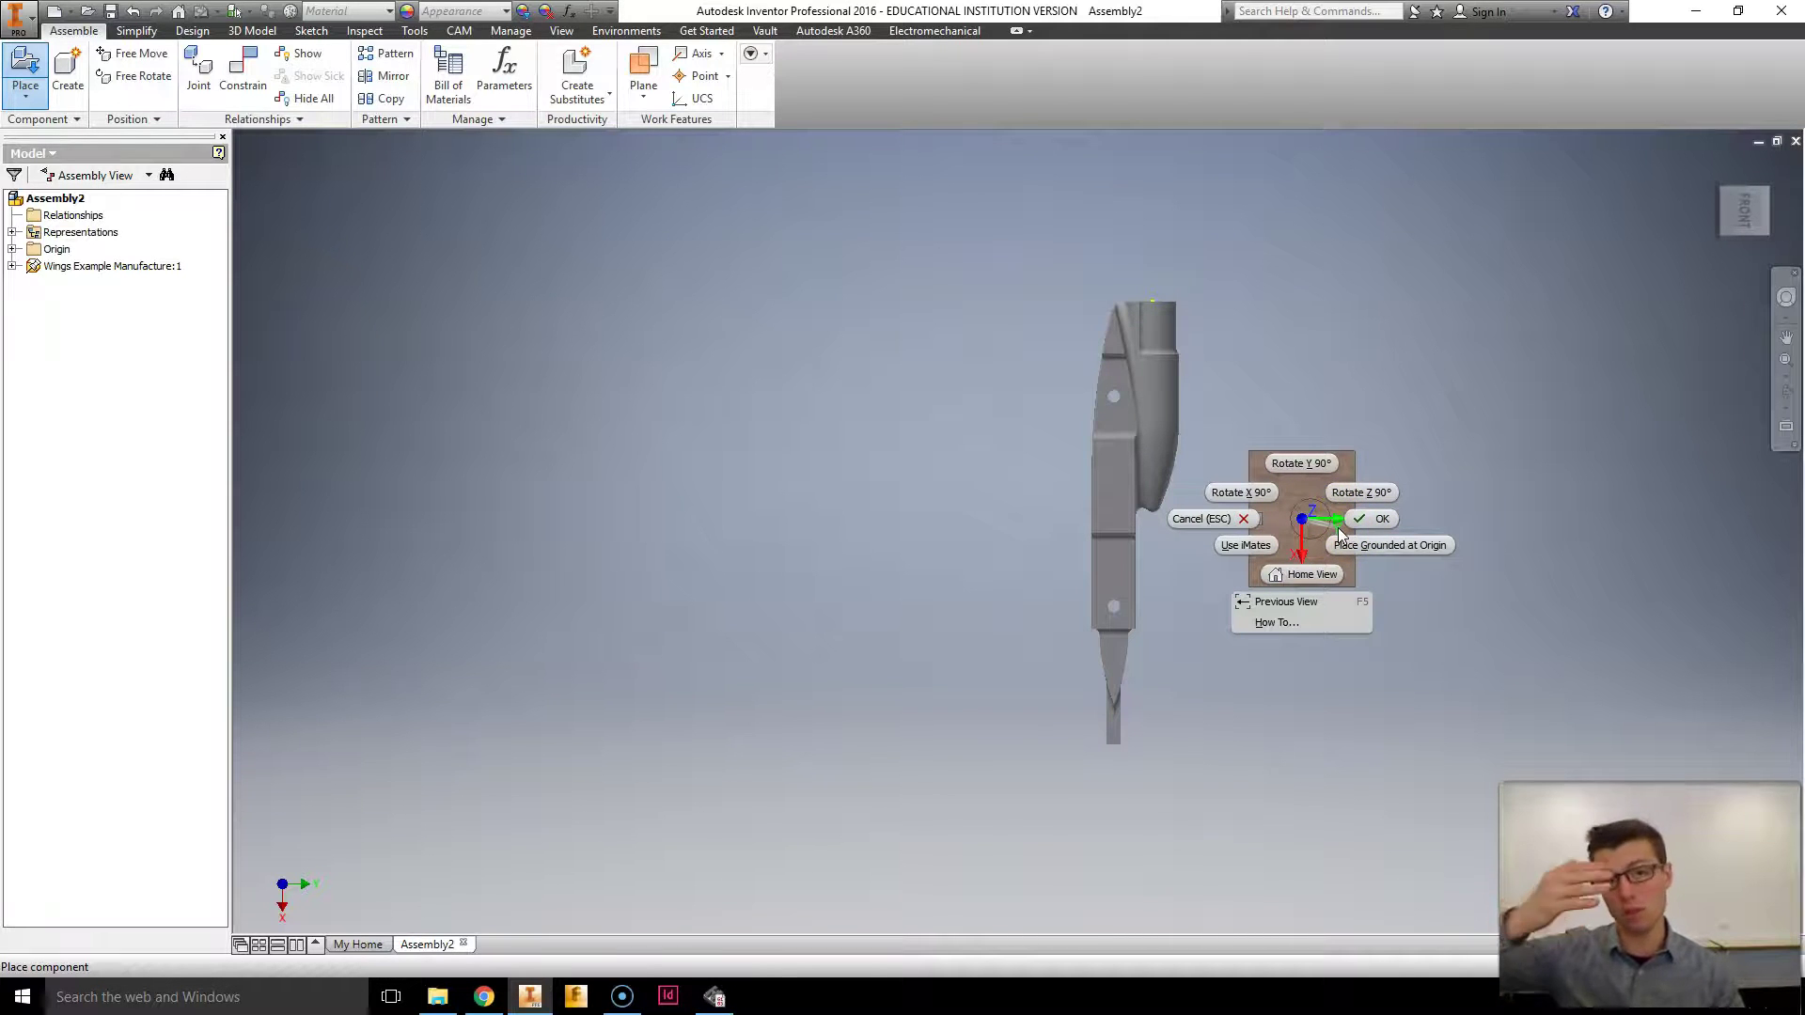
left_click(1288, 464)
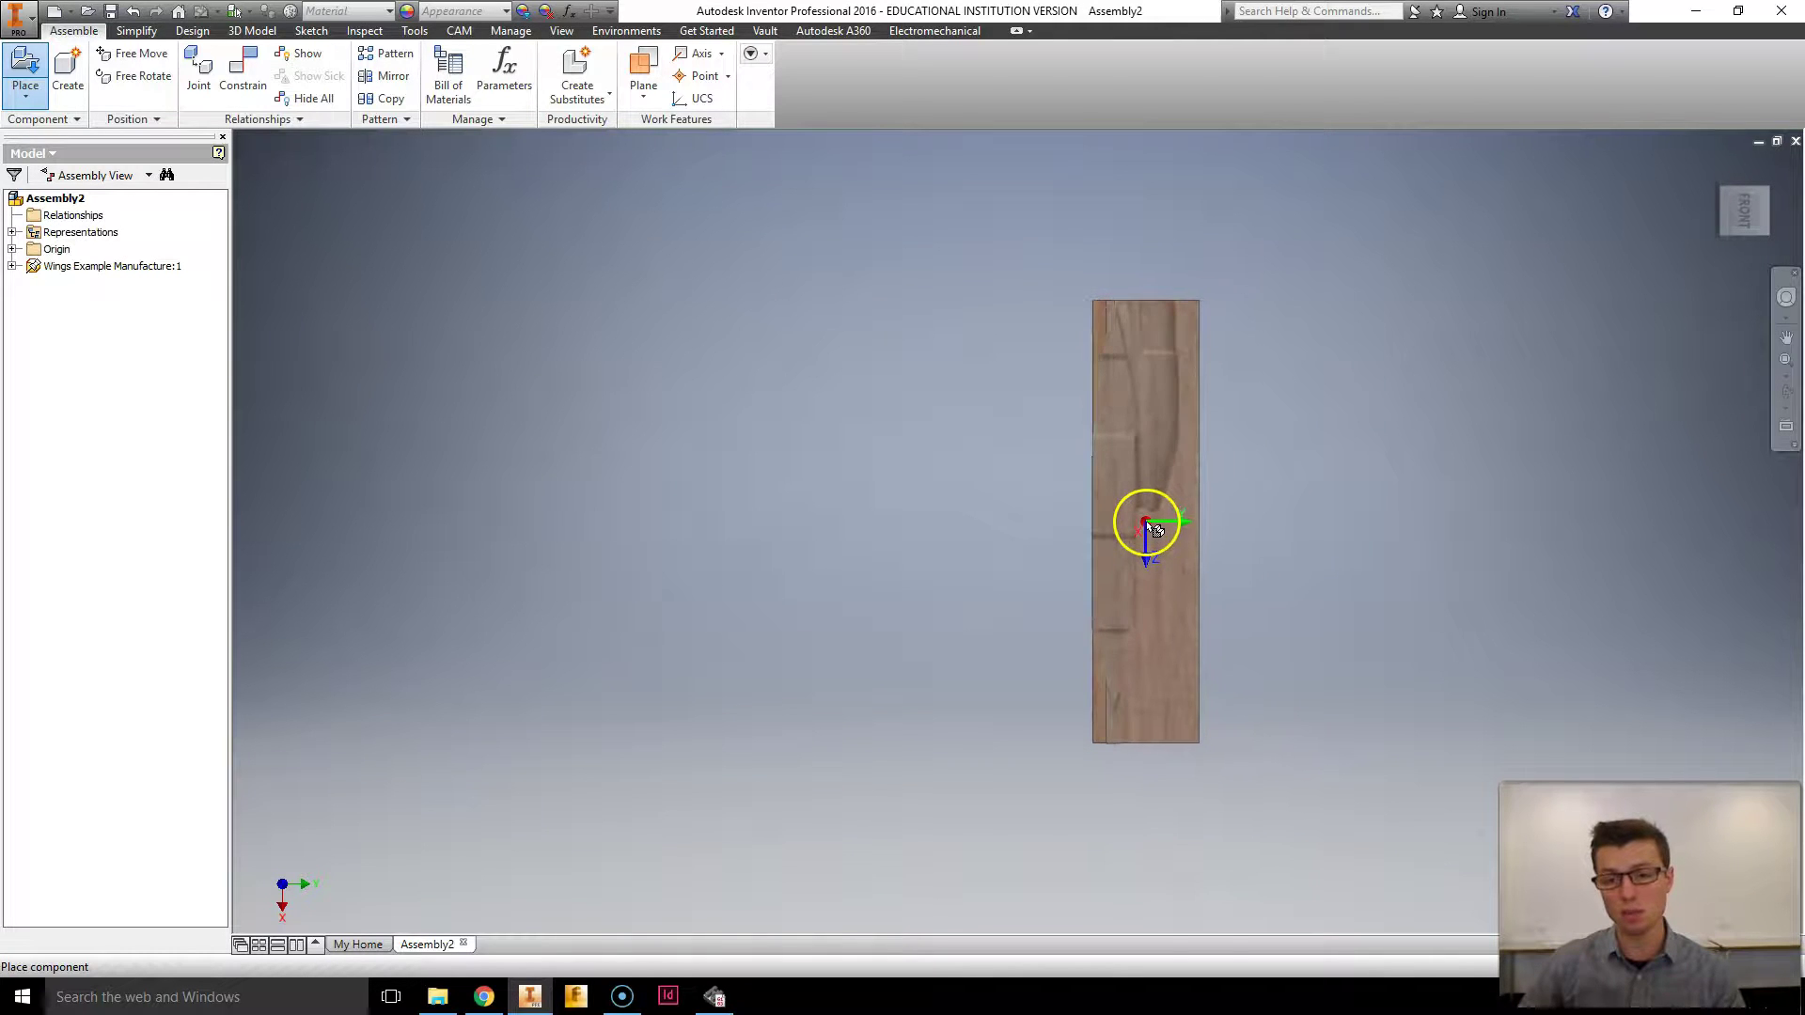
left_click(1339, 534)
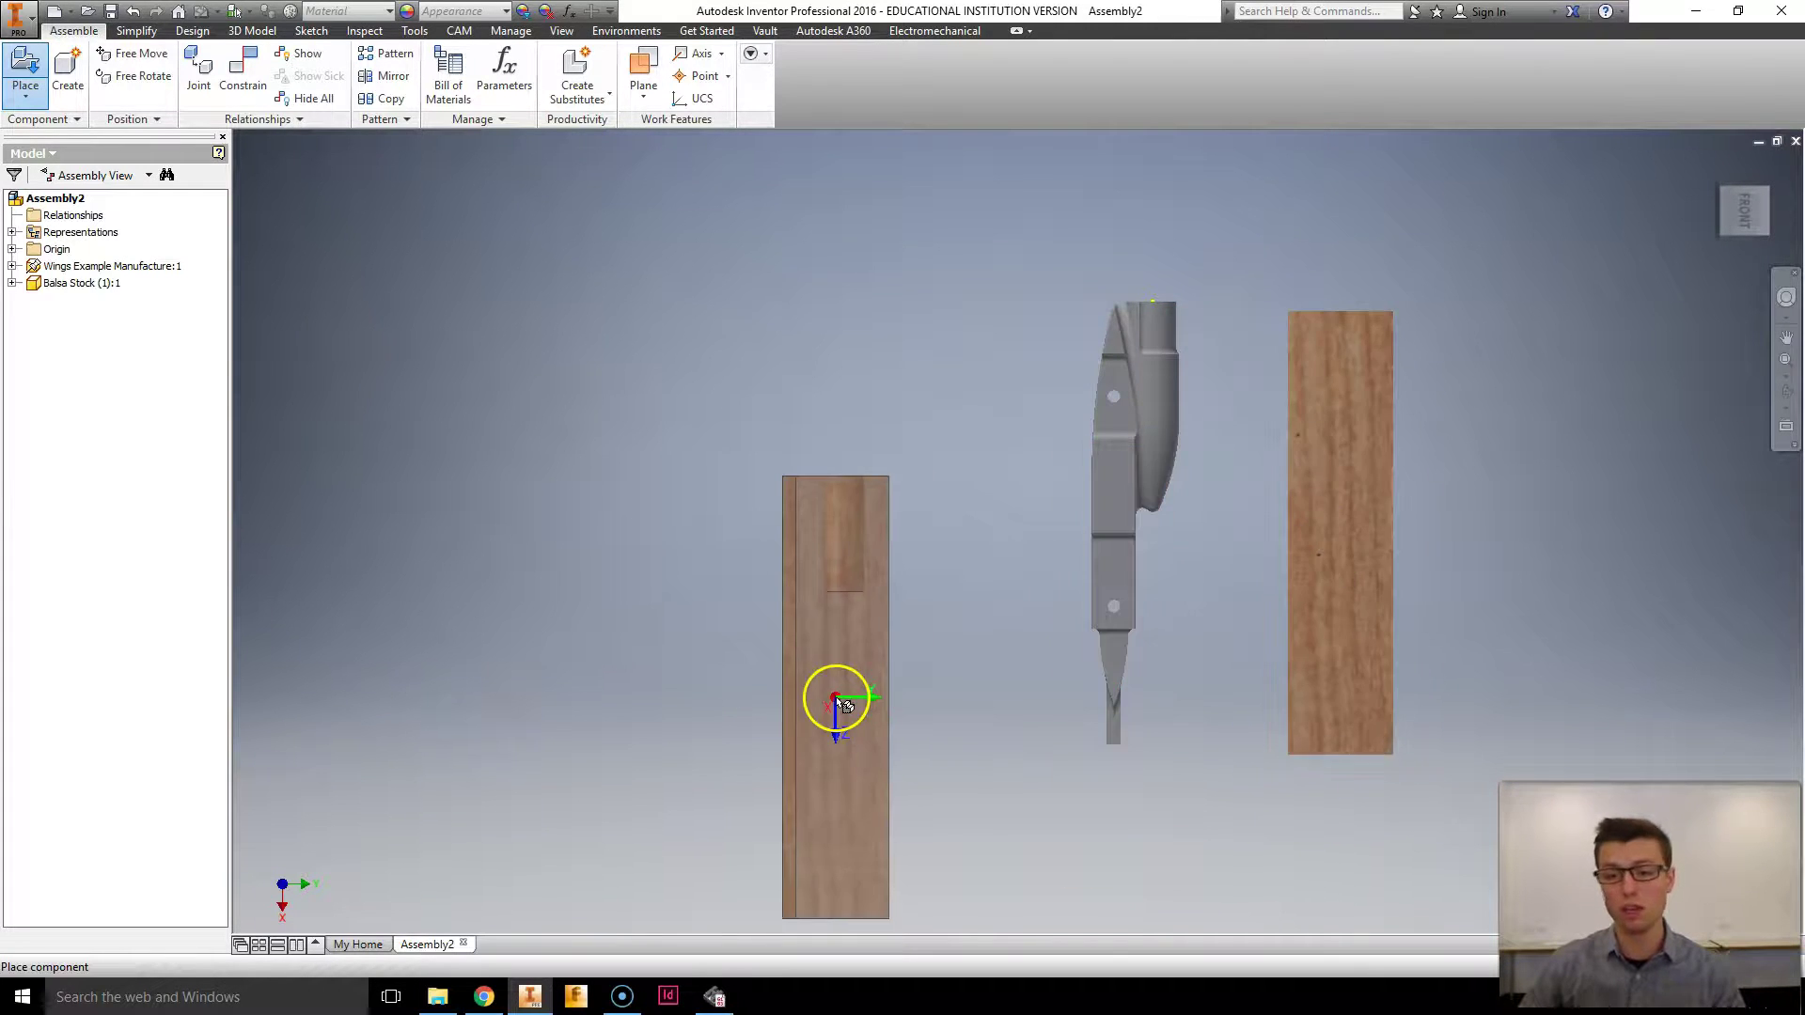
right_click(785, 581)
left_click(867, 569)
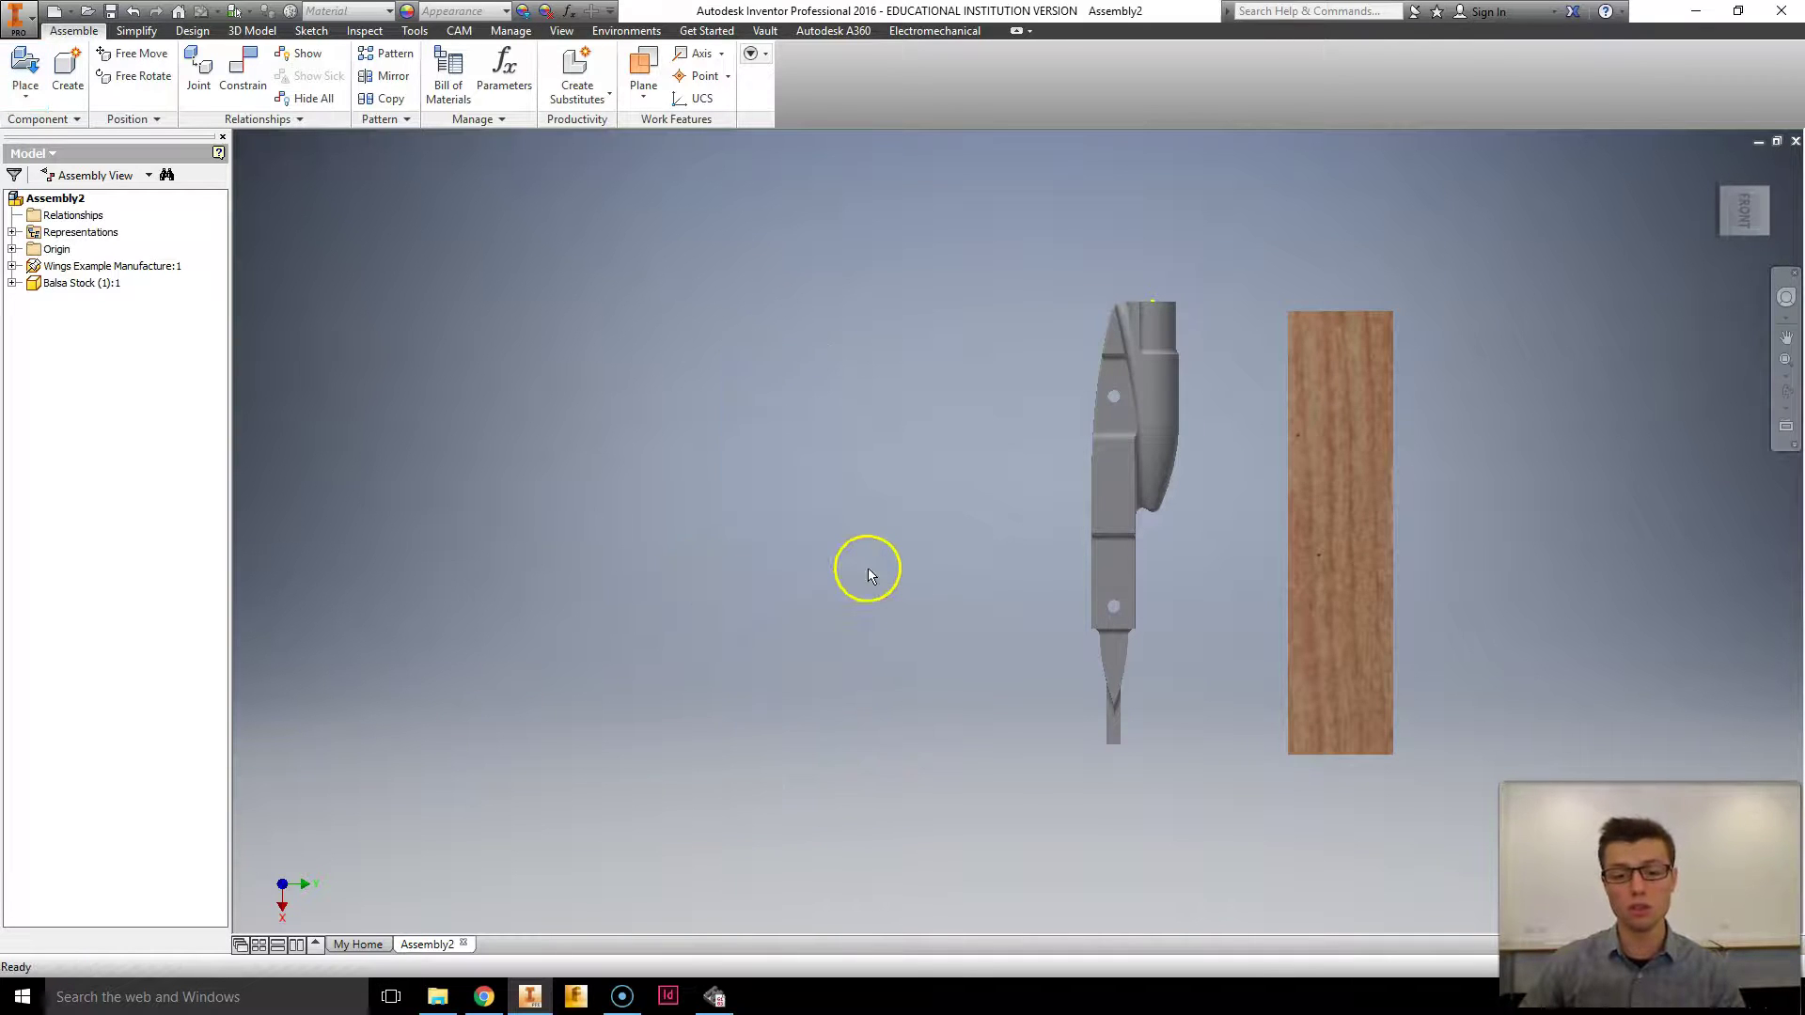
Place one Fixture (1) part just beyond the car's nose
right_click(869, 549)
left_click(865, 520)
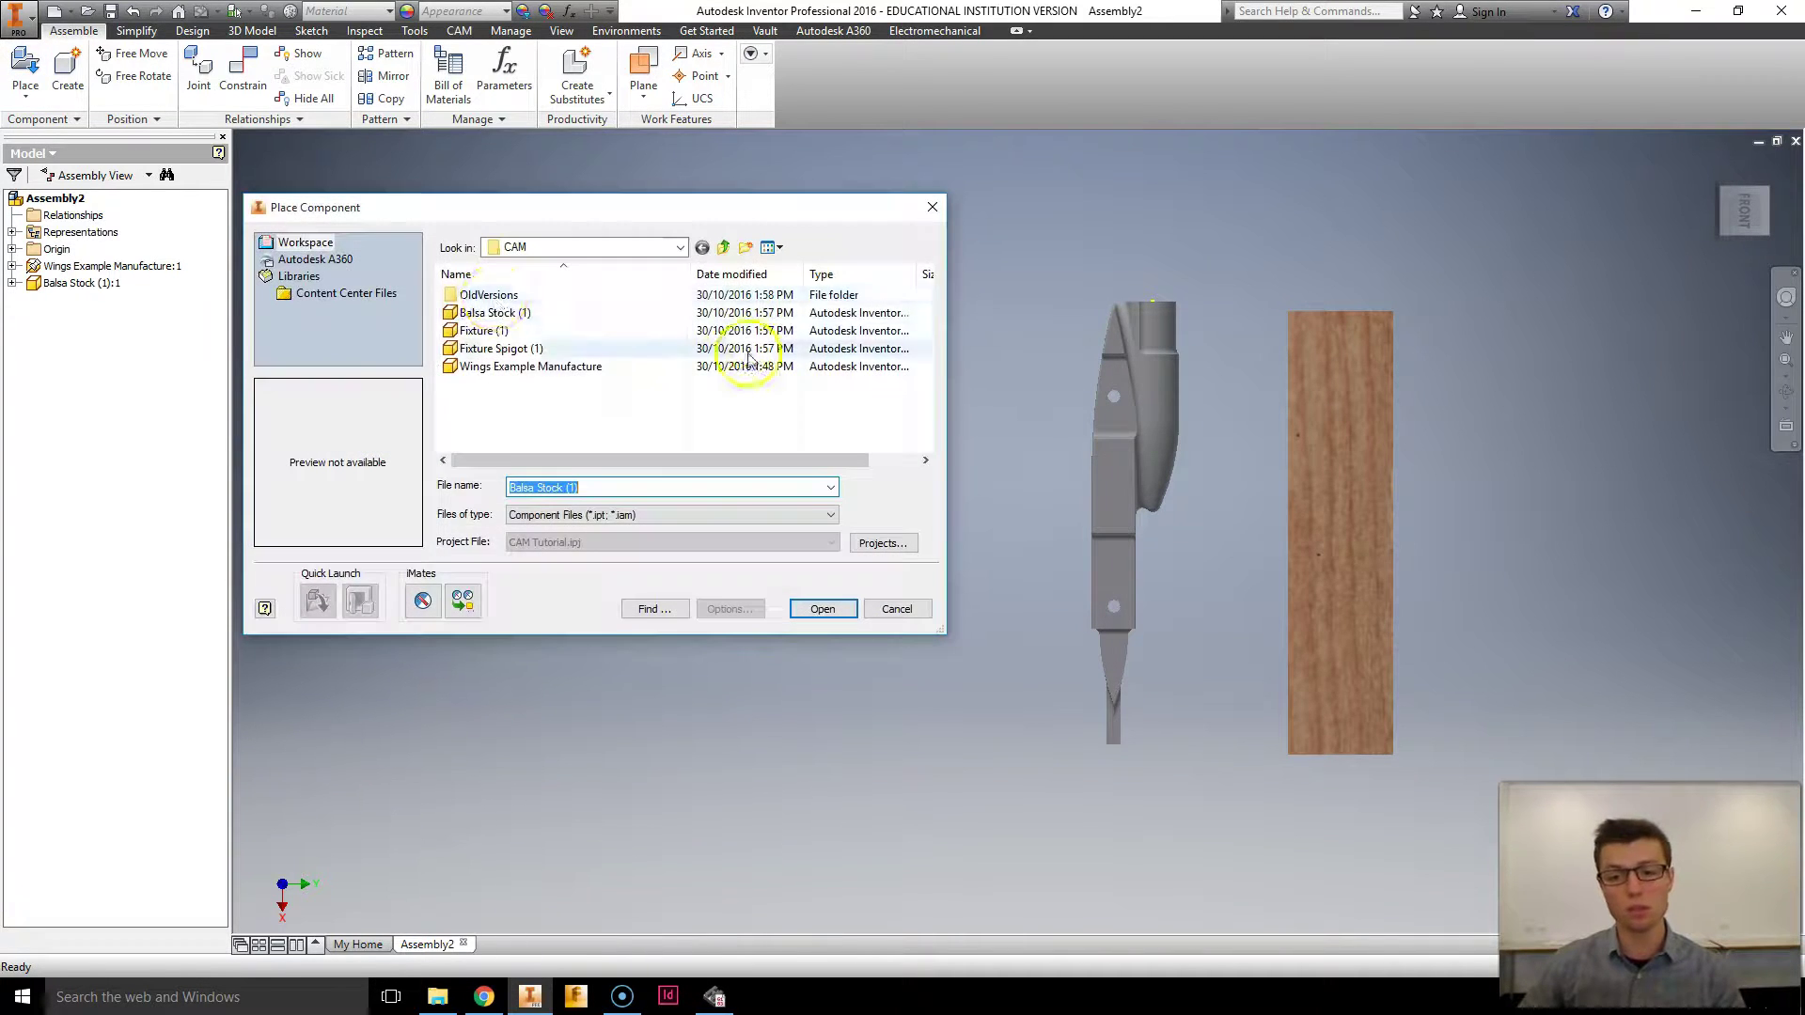
double_click(465, 333)
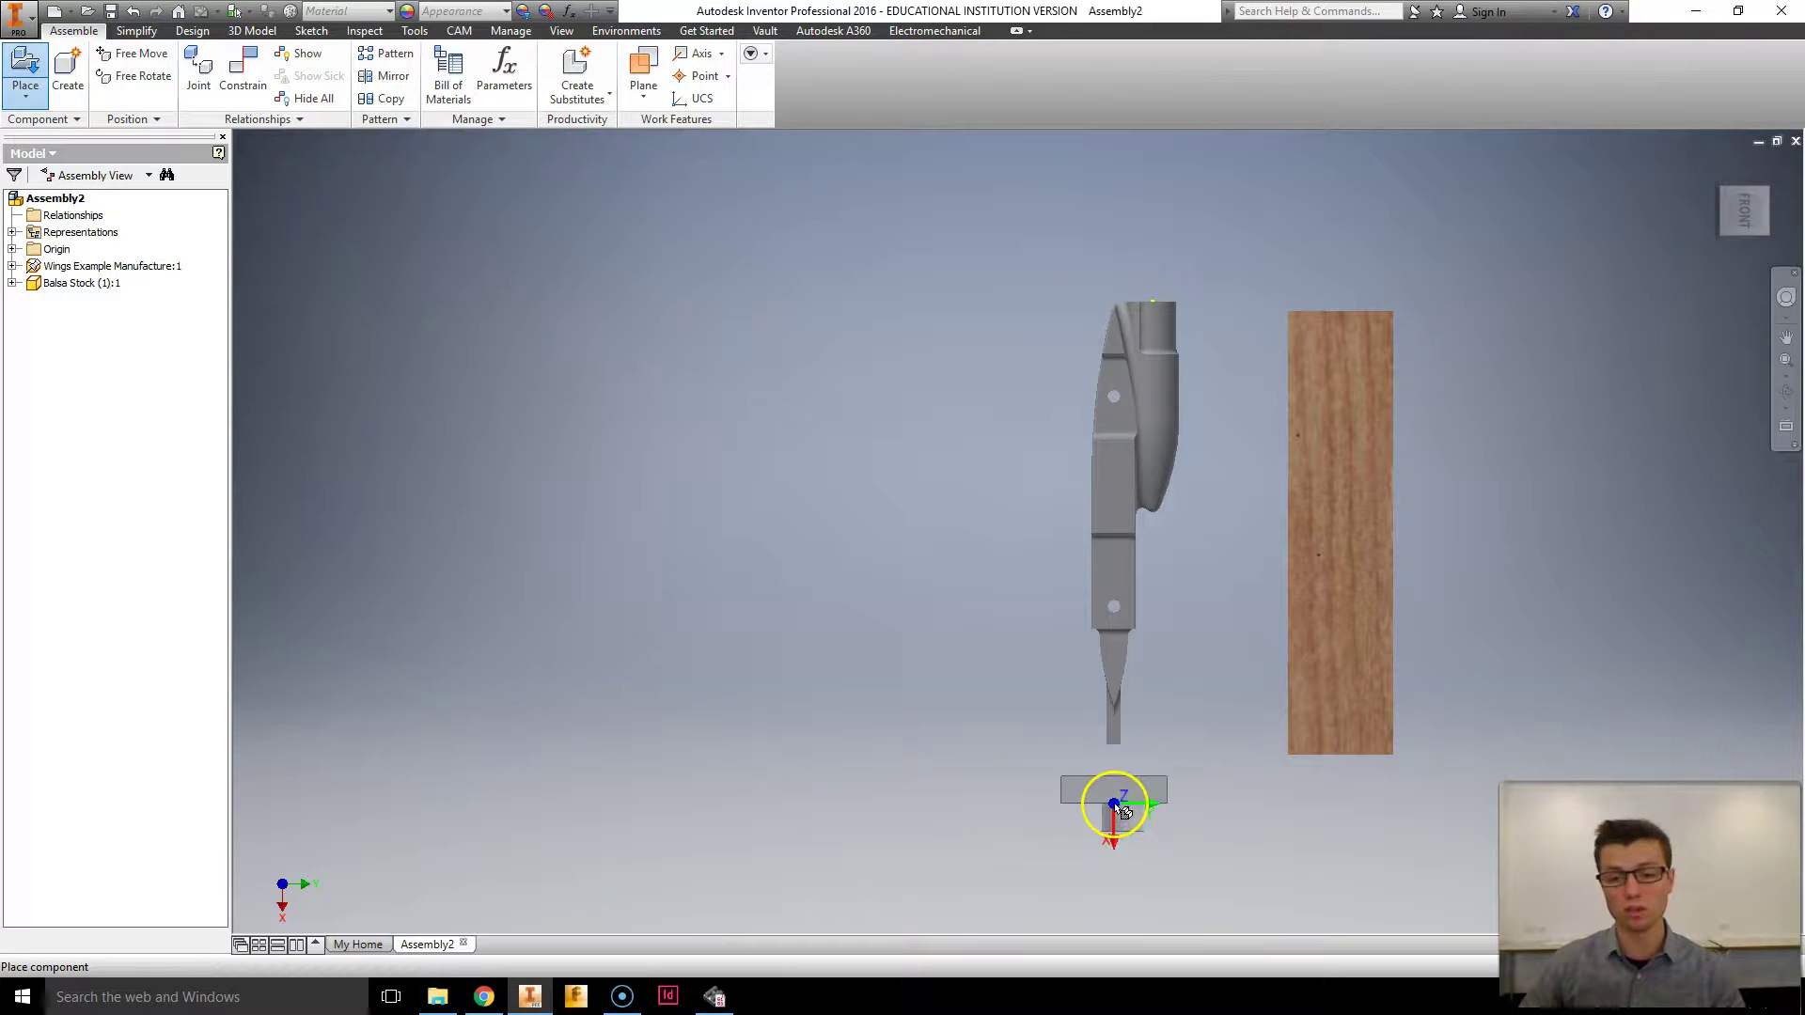
left_click(1146, 804)
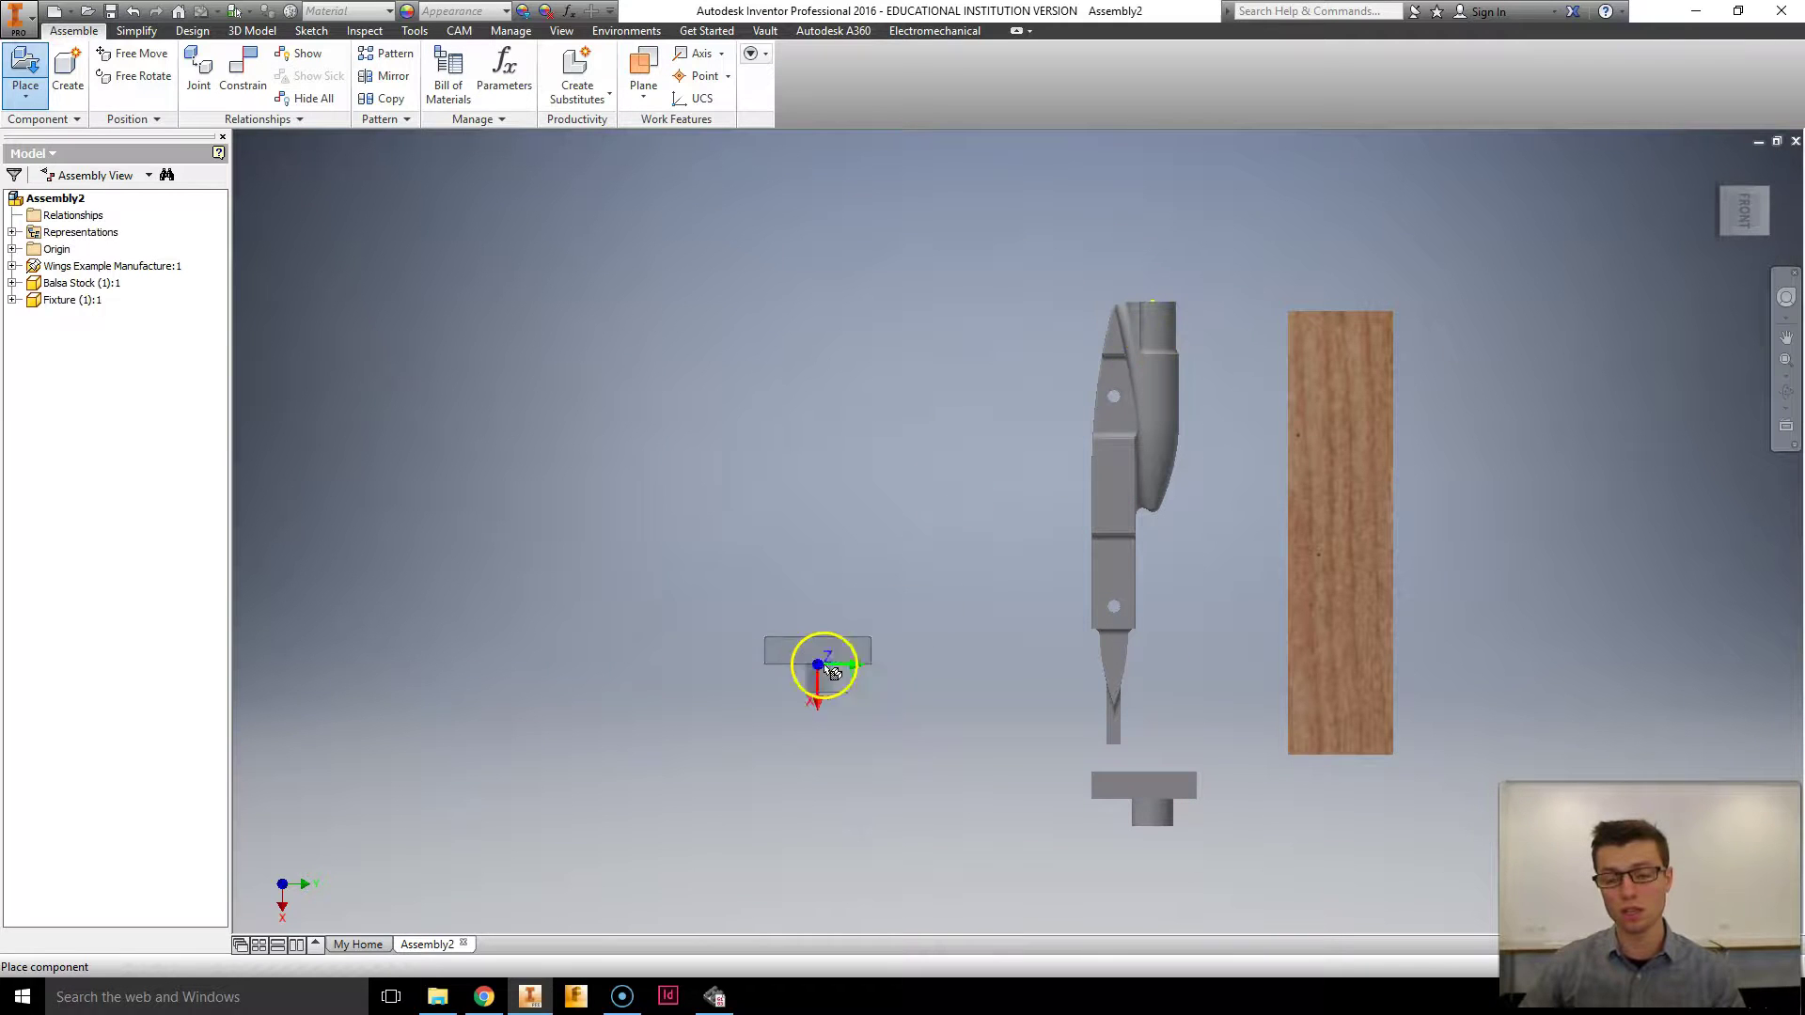
right_click(665, 595)
left_click(750, 610)
Place one Fixture Spigot (1) part behind the car, in line with its rear cylindrical chamber
right_click(866, 677)
left_click(846, 633)
left_click(499, 348)
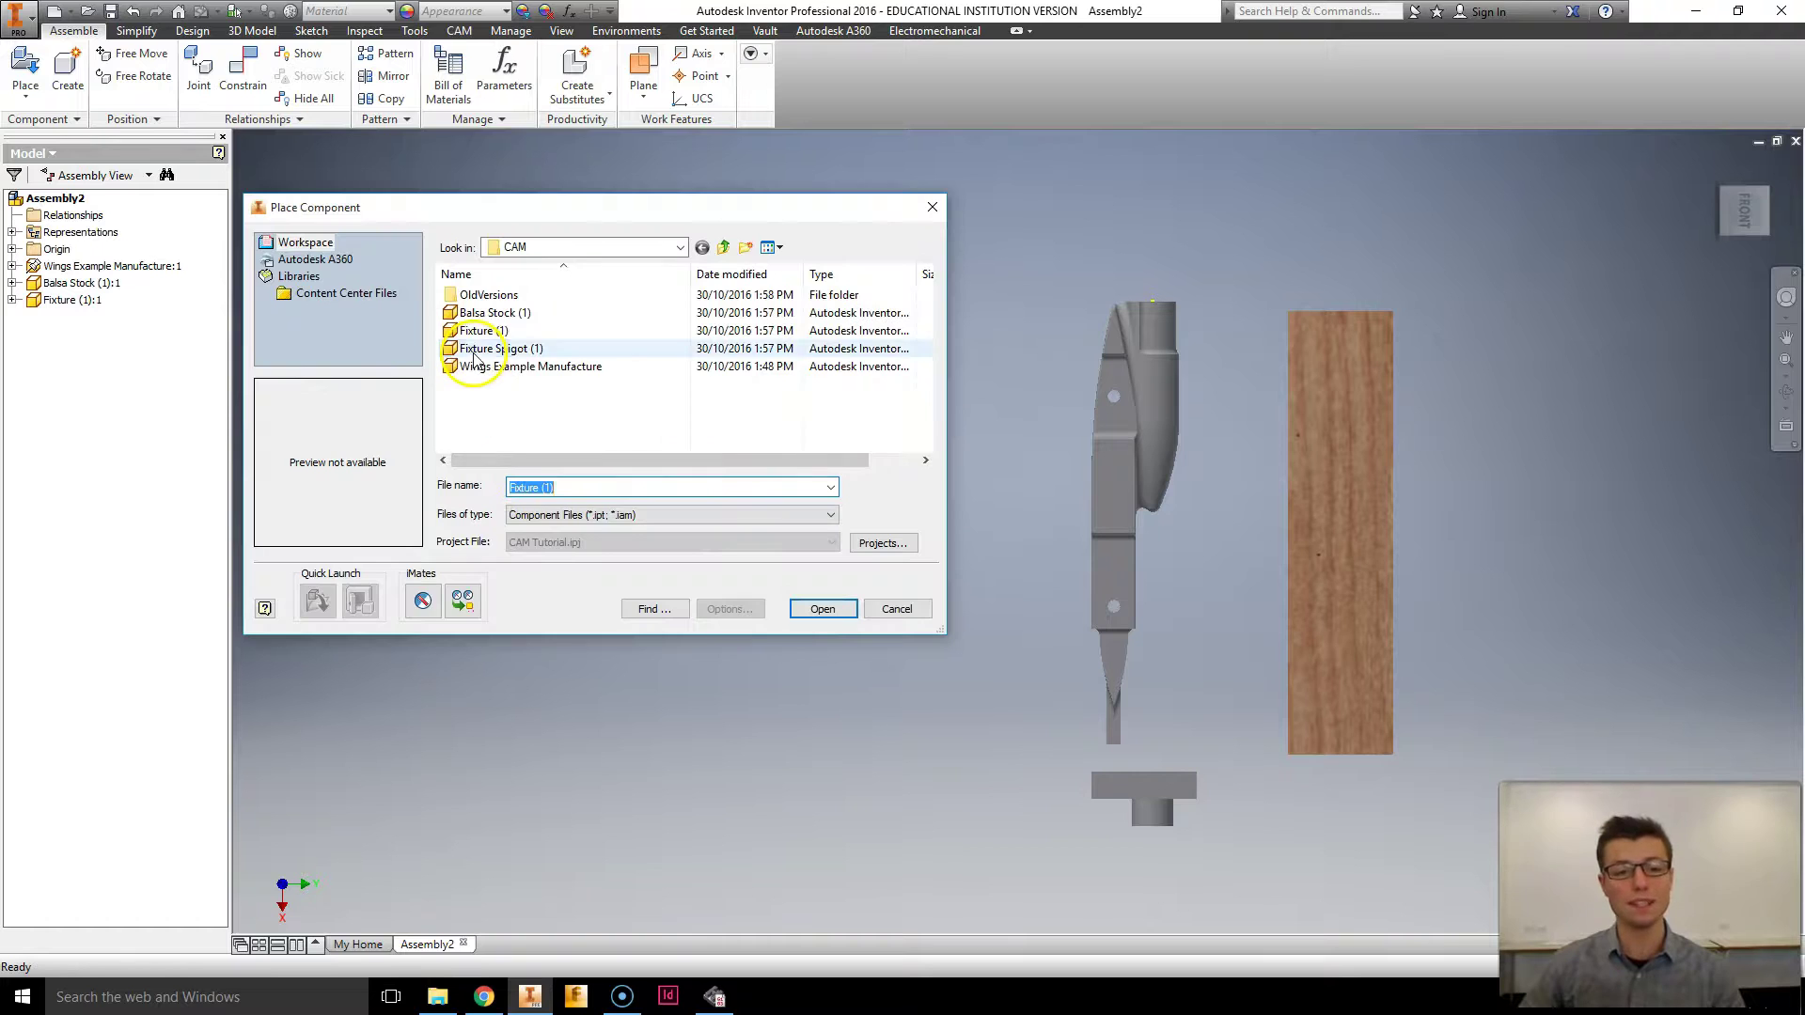
double_click(498, 349)
left_click(1149, 193)
right_click(738, 390)
left_click(804, 383)
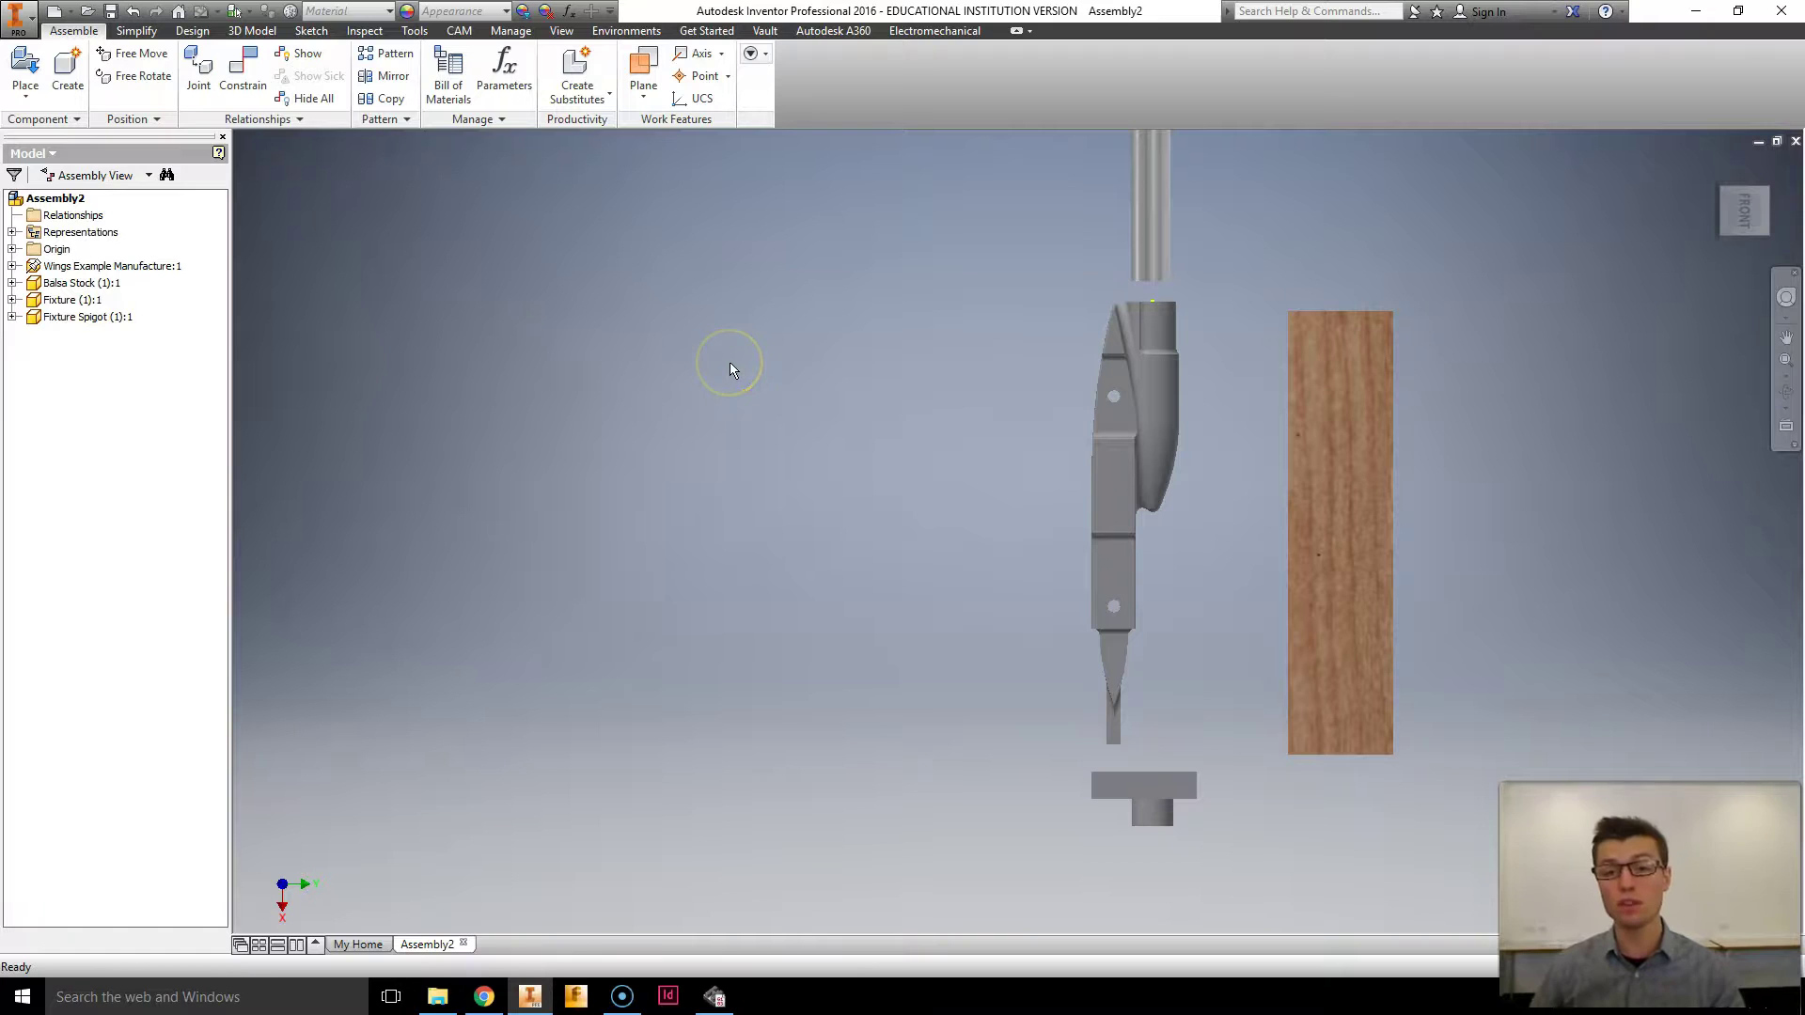
left_click(1745, 189)
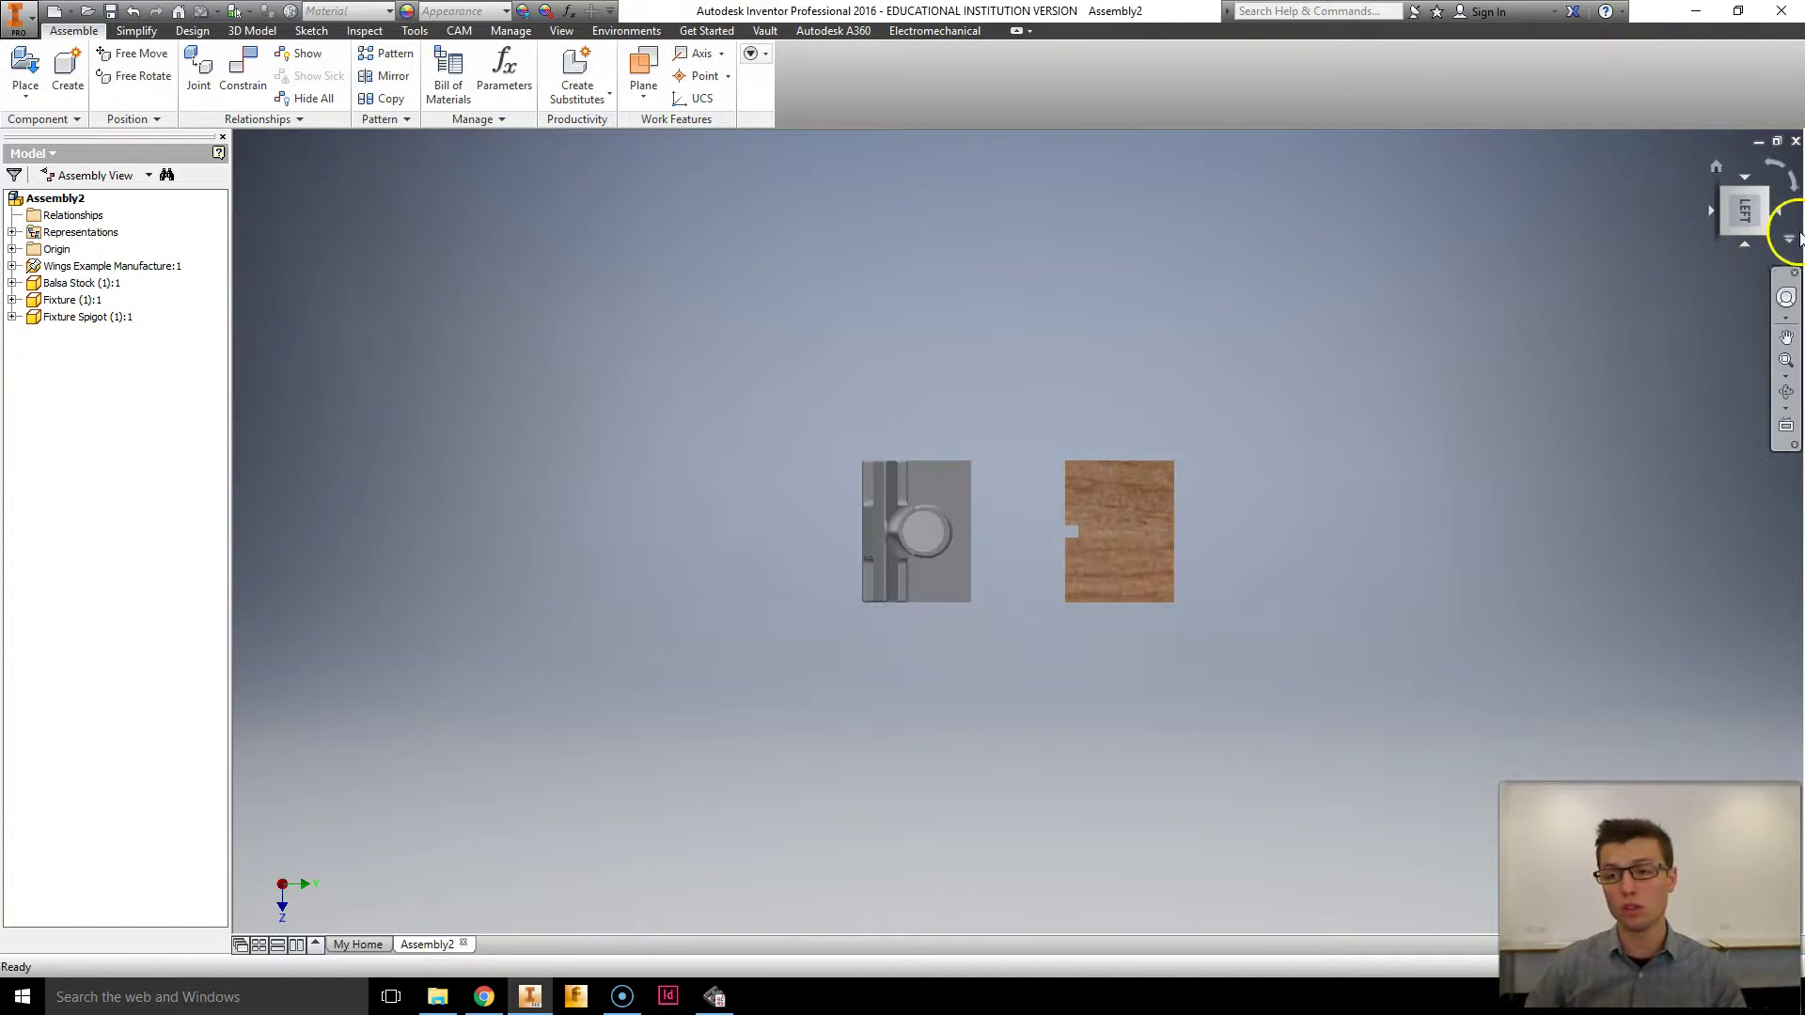
left_click(1765, 237)
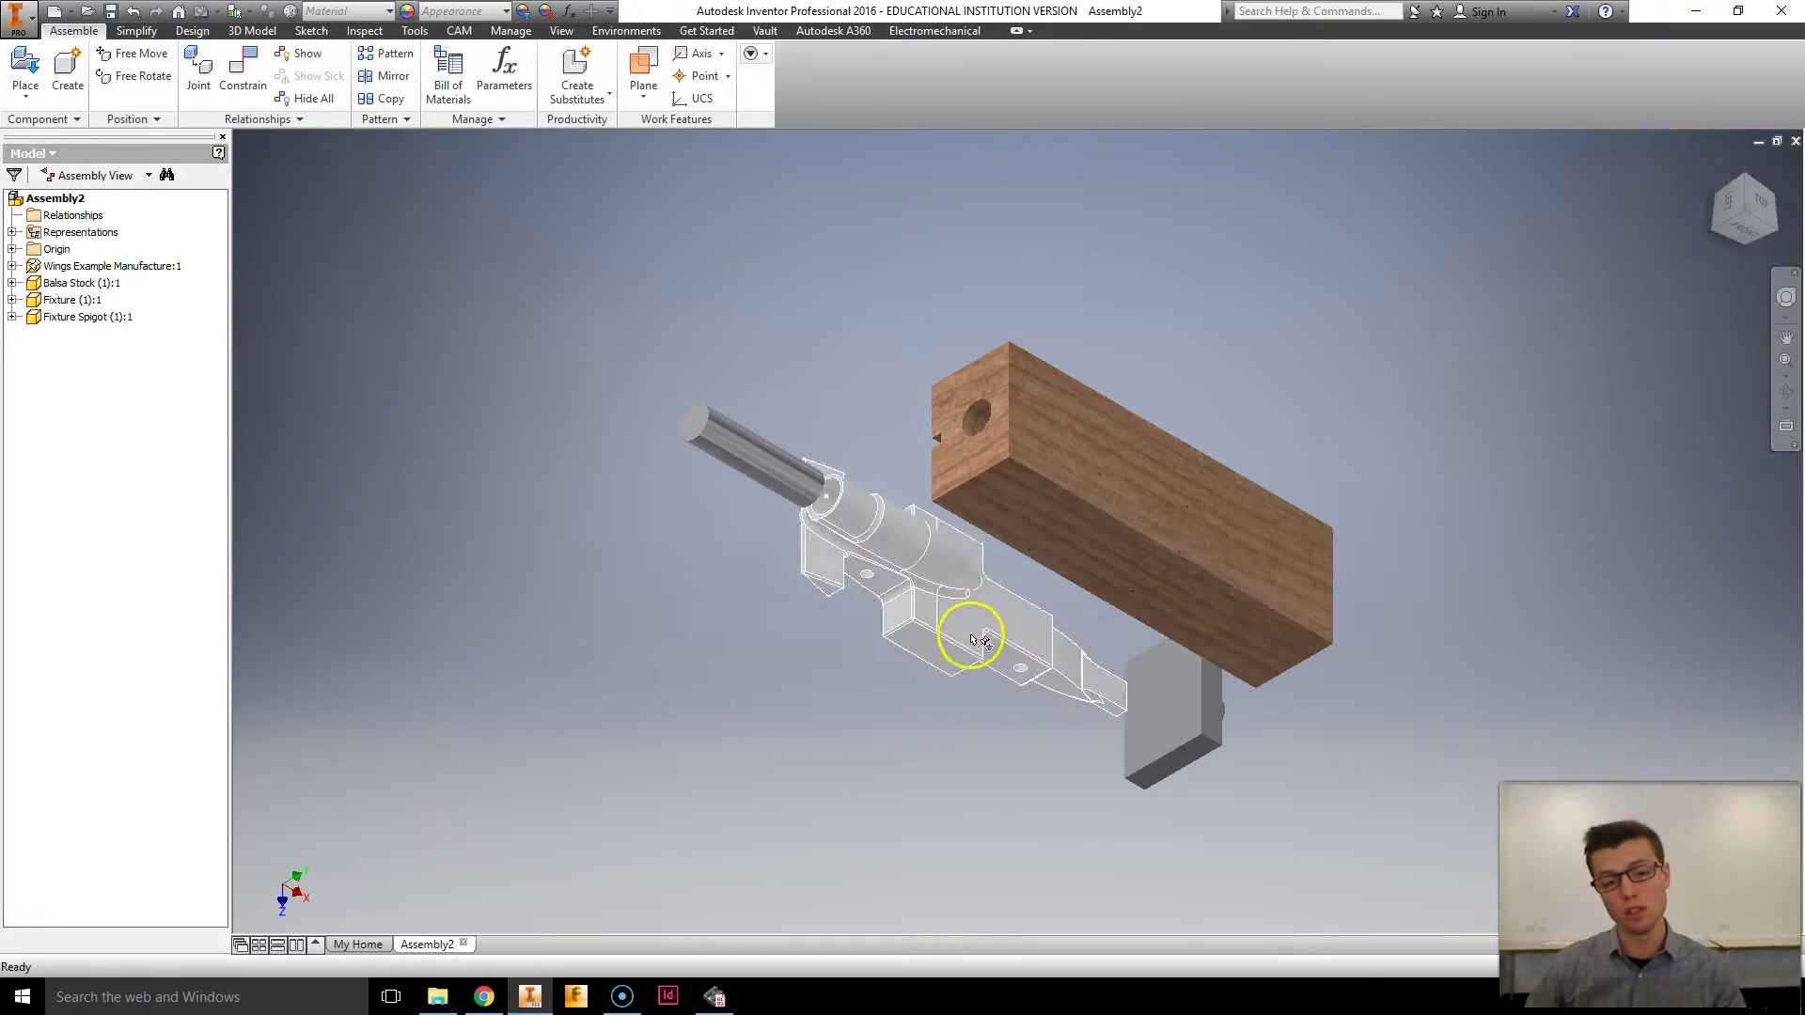
middle_click_drag(1080, 448, 497, 410, "shift")
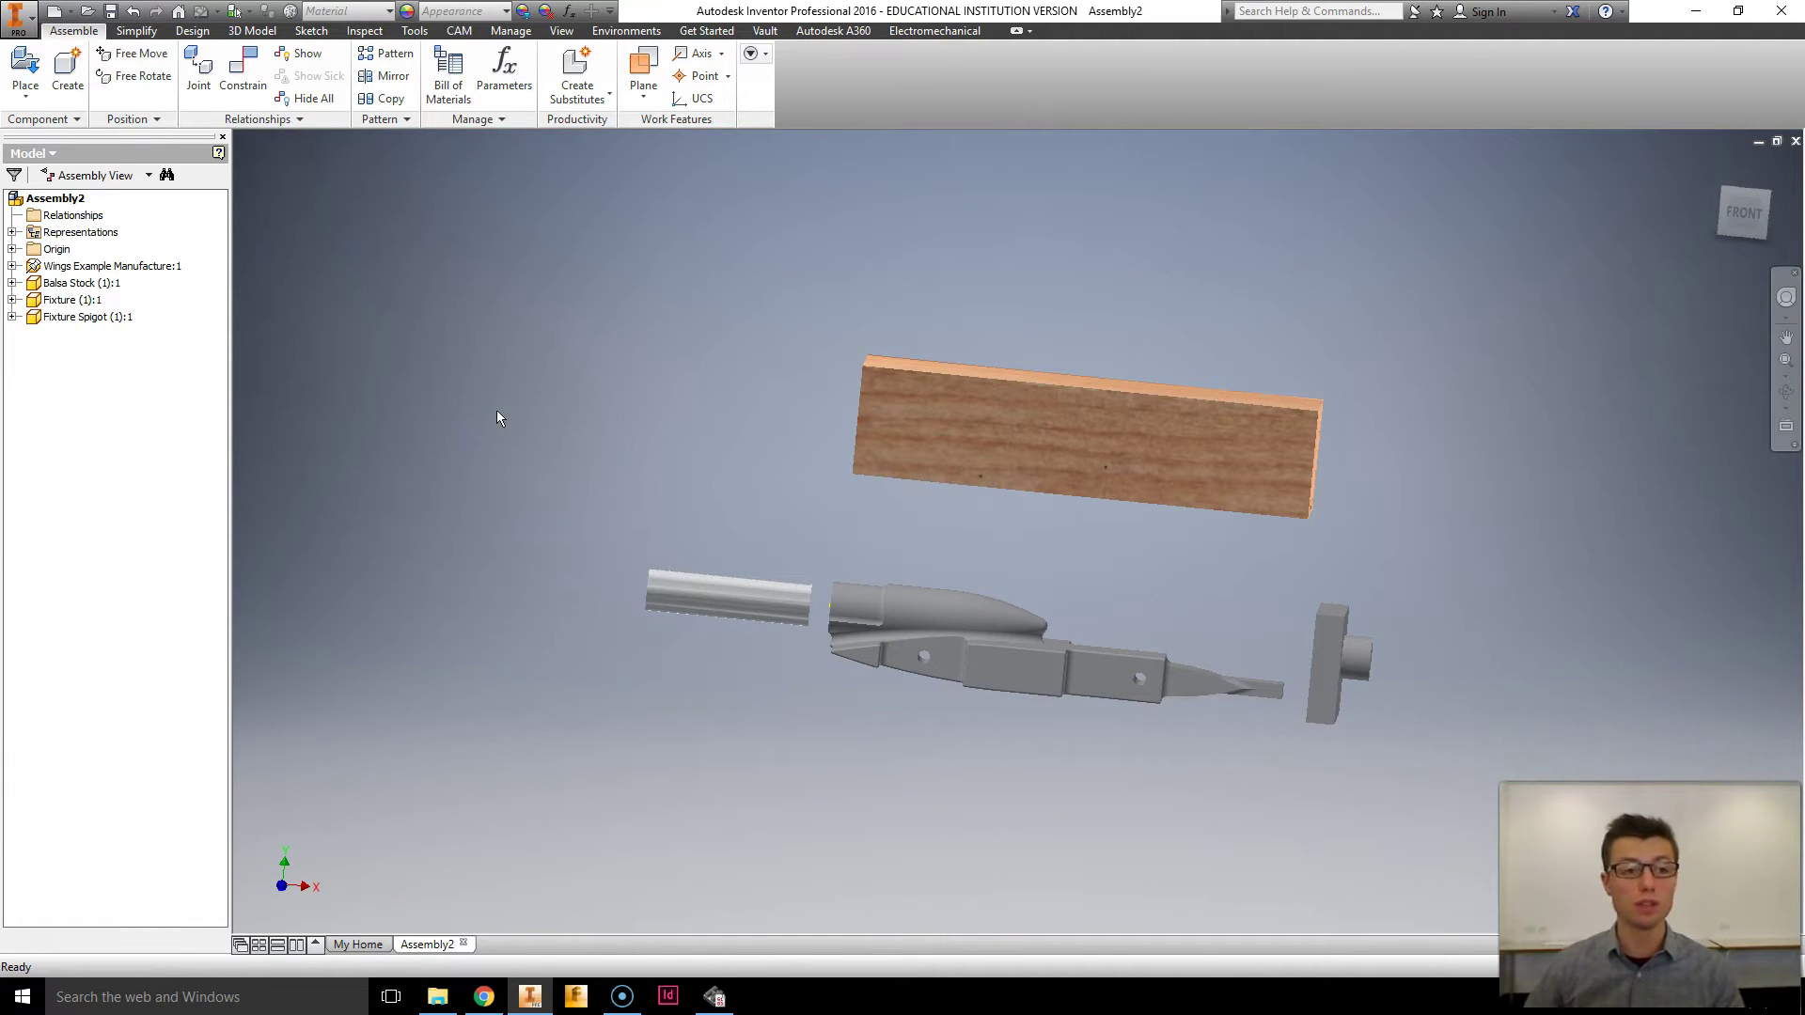